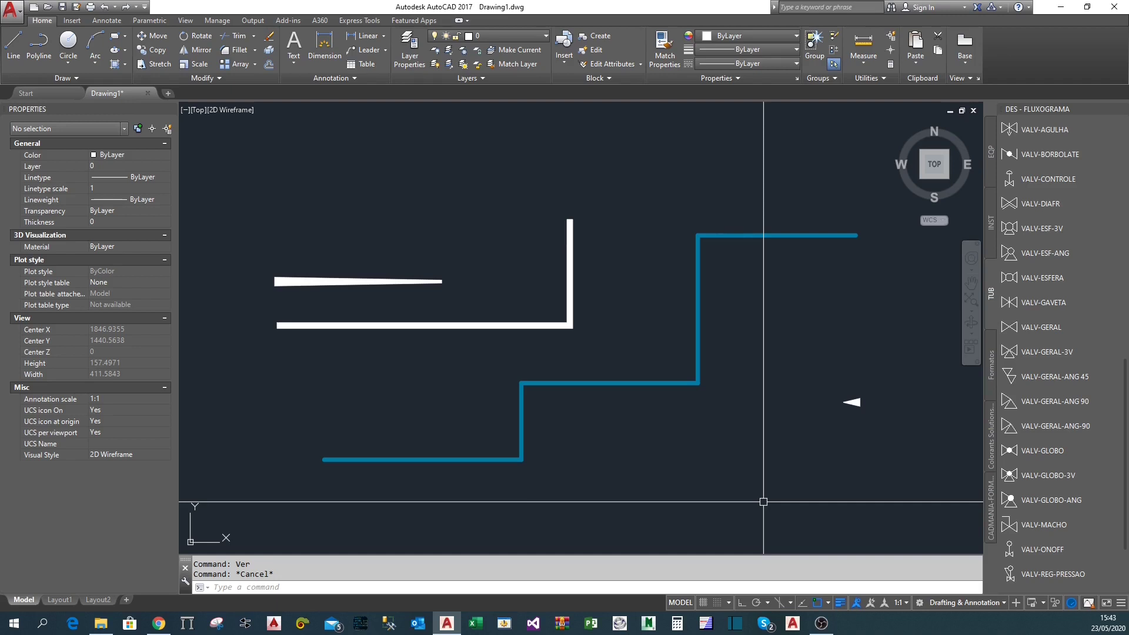
text(REVERSE)
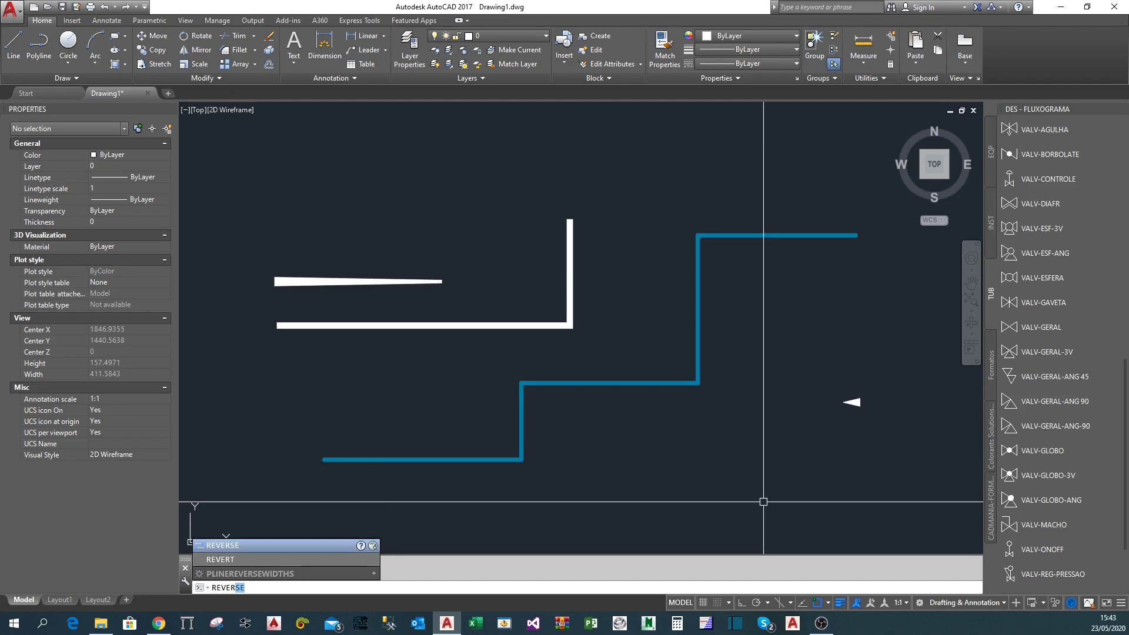
key(Return)
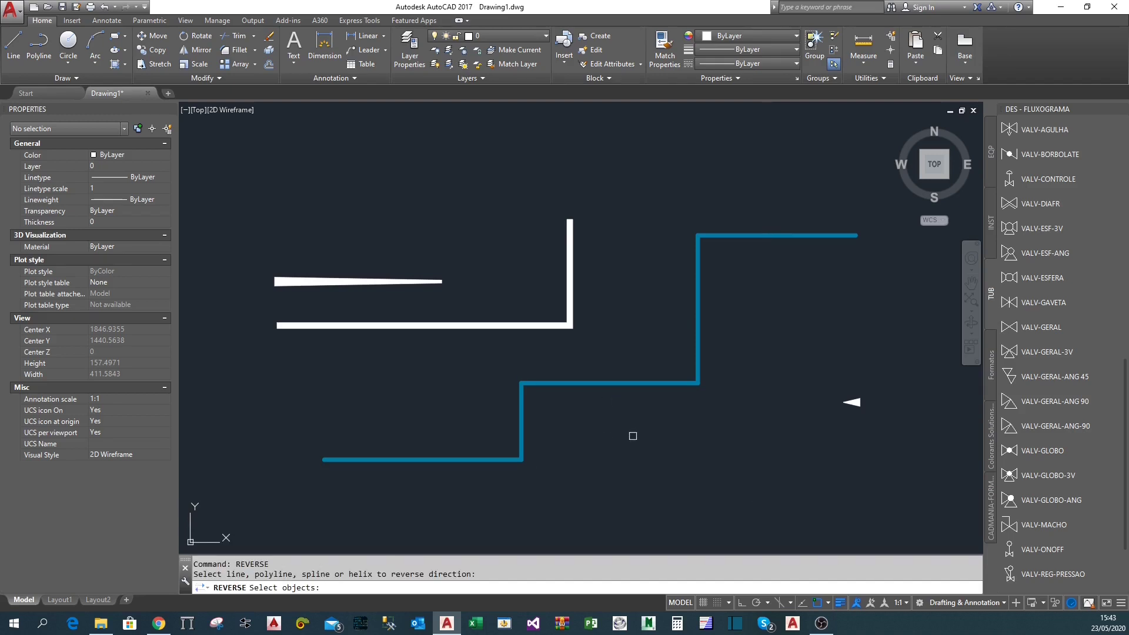
key(Escape)
double_click(735, 440)
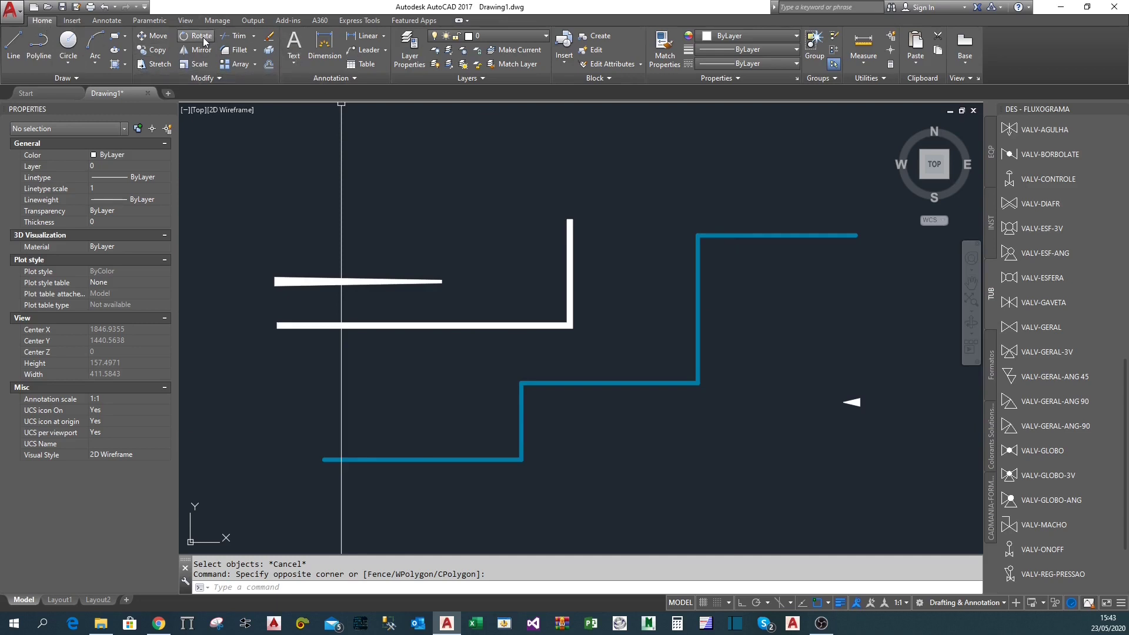
Reverse the direction of the white L-shaped polyline with the Reverse command.
click(222, 77)
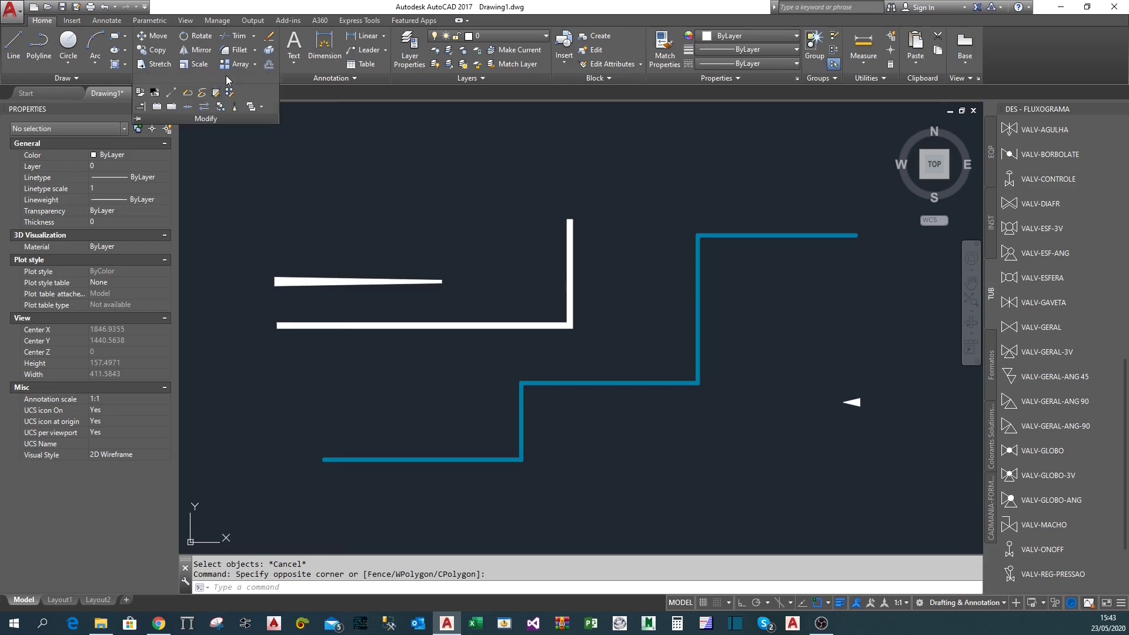
click(205, 106)
middle_drag(499, 276, 552, 284)
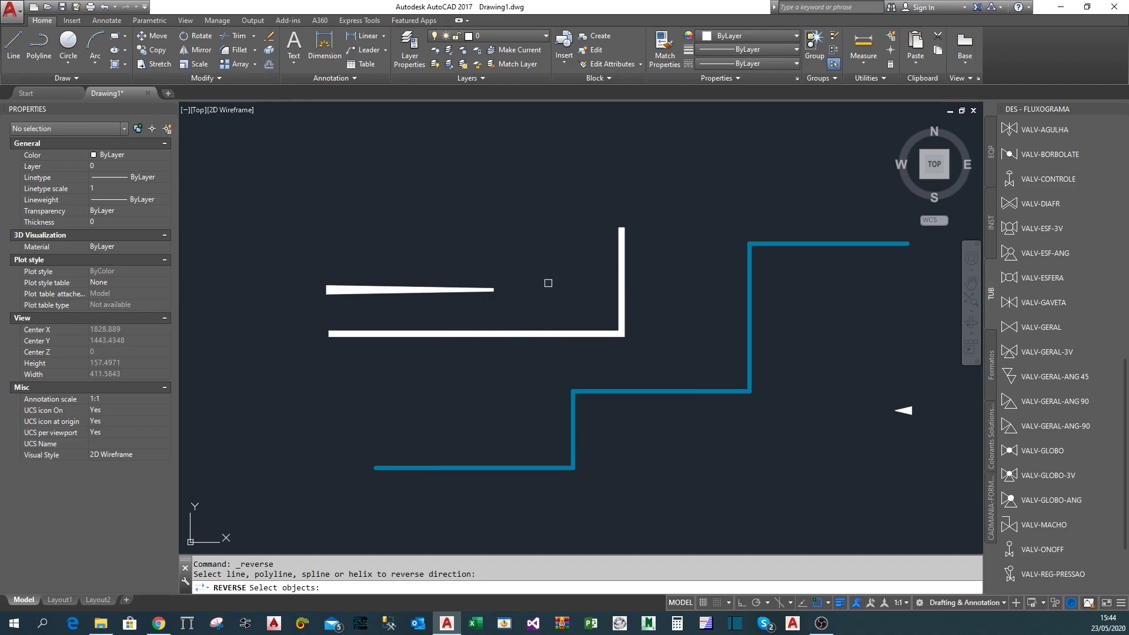
mouse_move(547, 282)
middle_down()
mouse_move(594, 259)
mouse_move(556, 278)
middle_up()
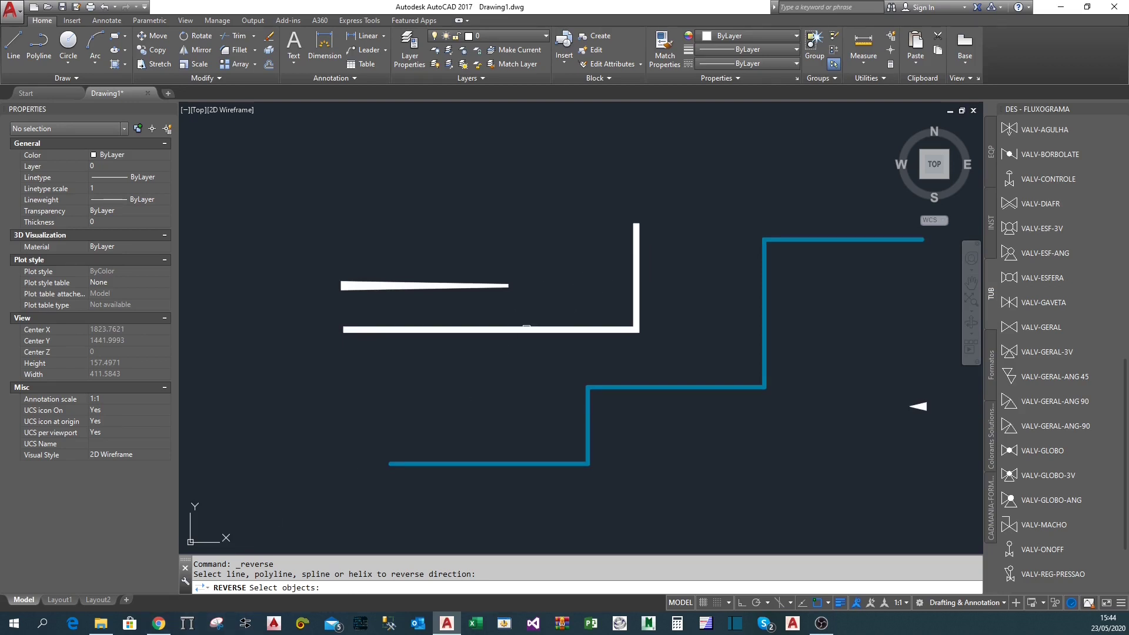
click(503, 326)
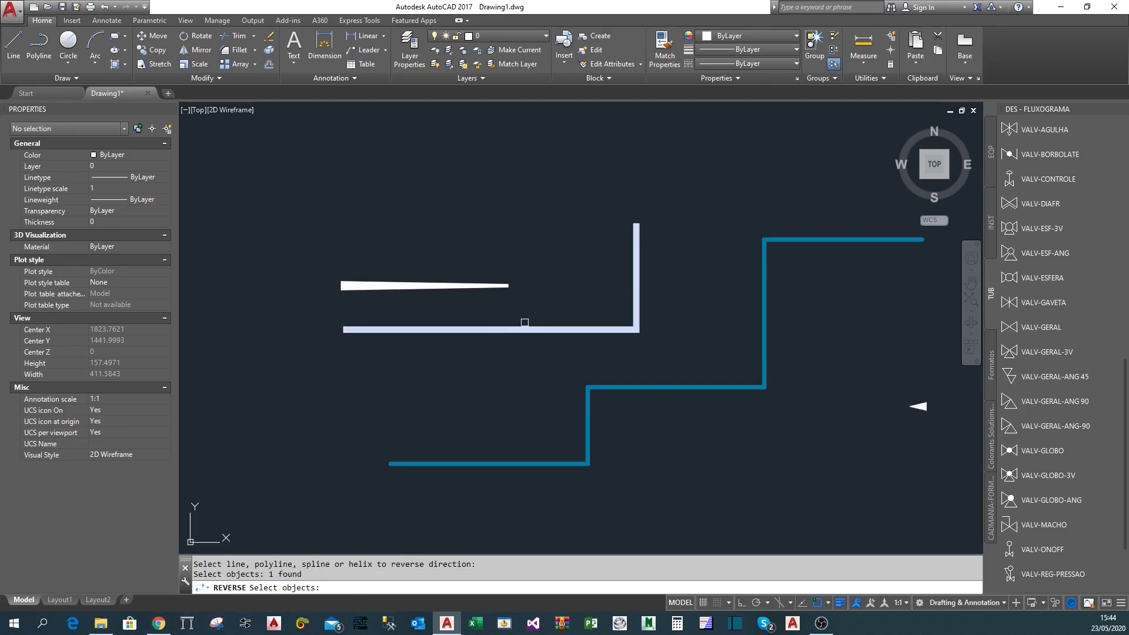
key(Return)
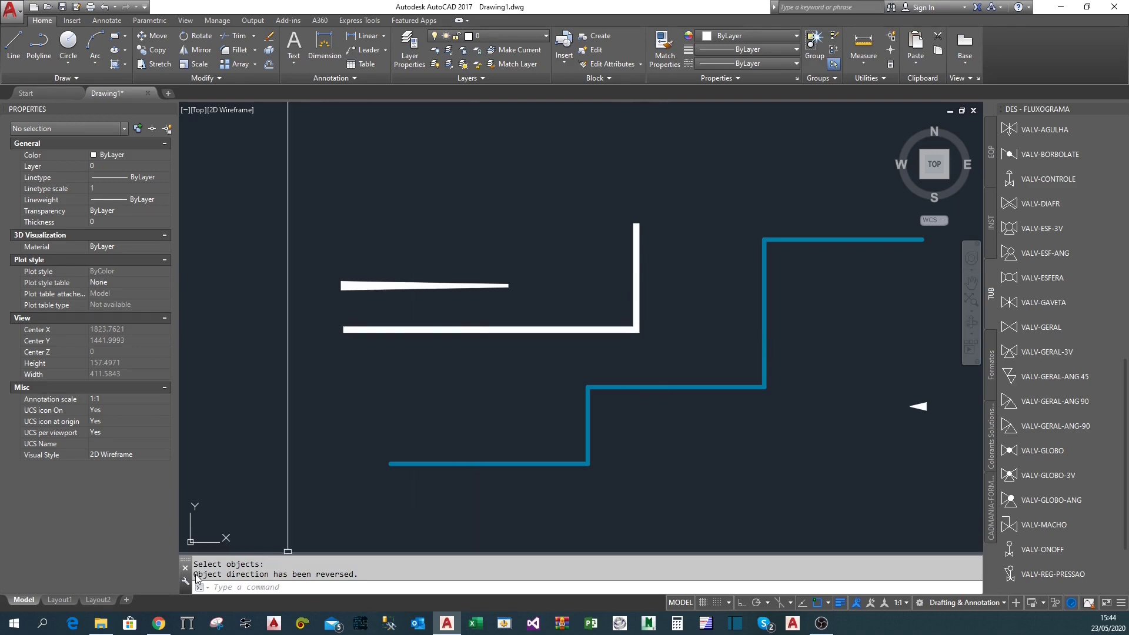
drag(196, 574, 345, 578)
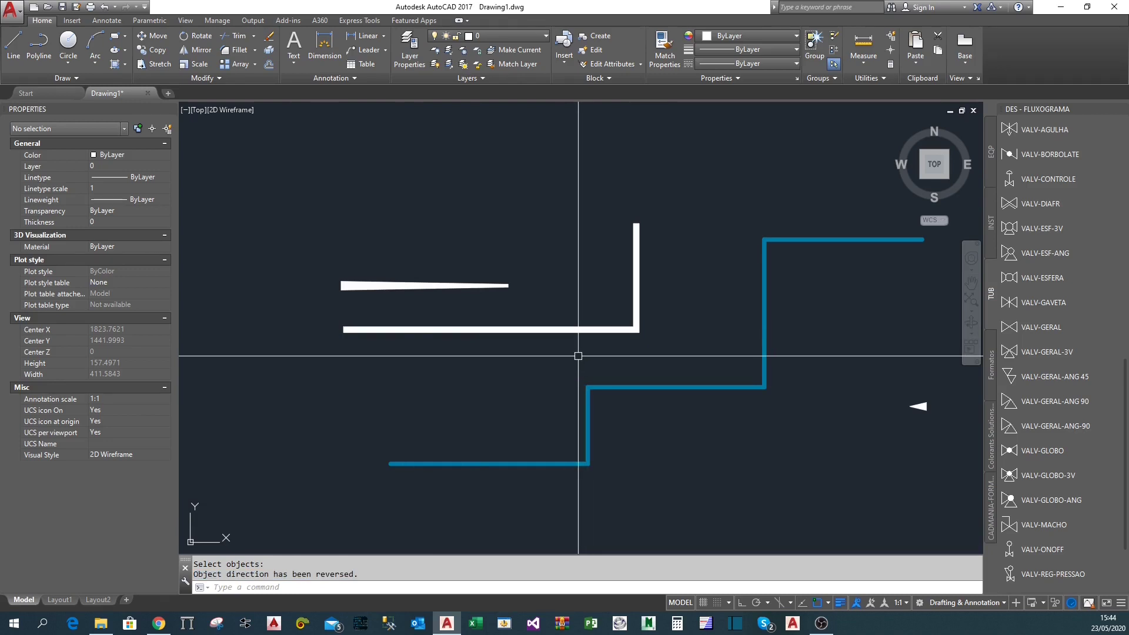
Select the white L-shaped polyline, cycle through its vertices to check their order, and clear the selection.
click(531, 364)
click(488, 320)
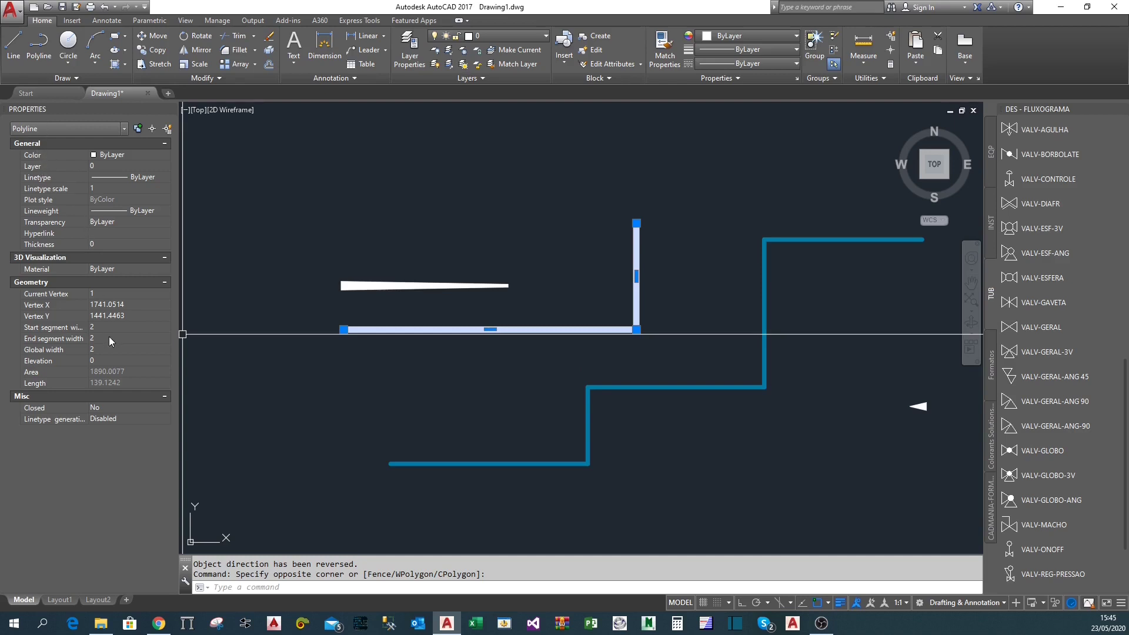
click(50, 296)
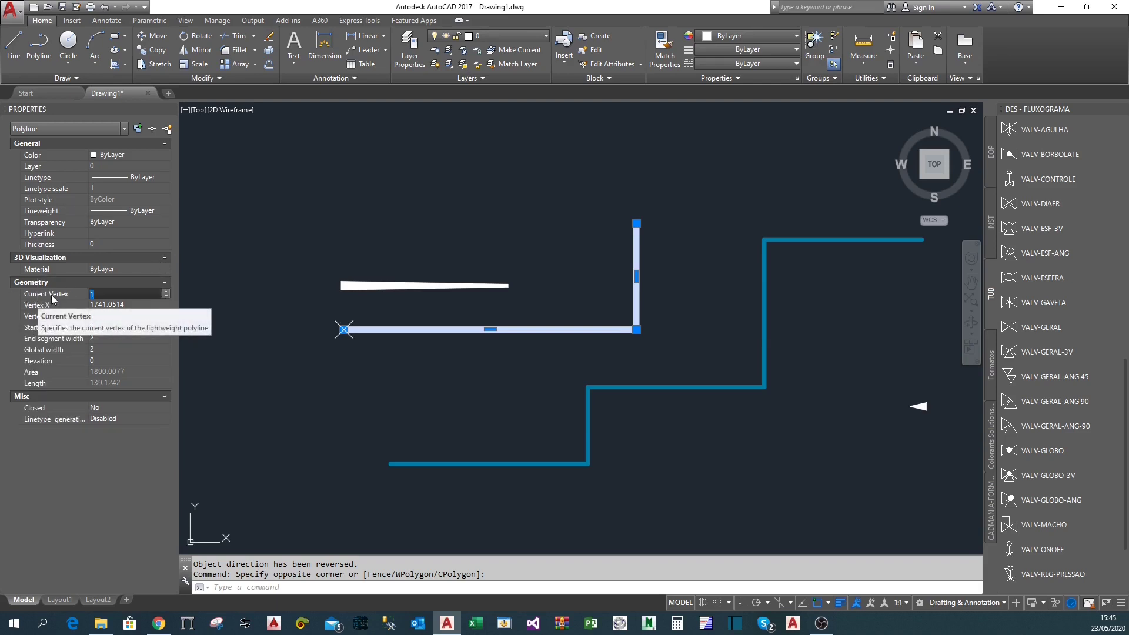
click(105, 293)
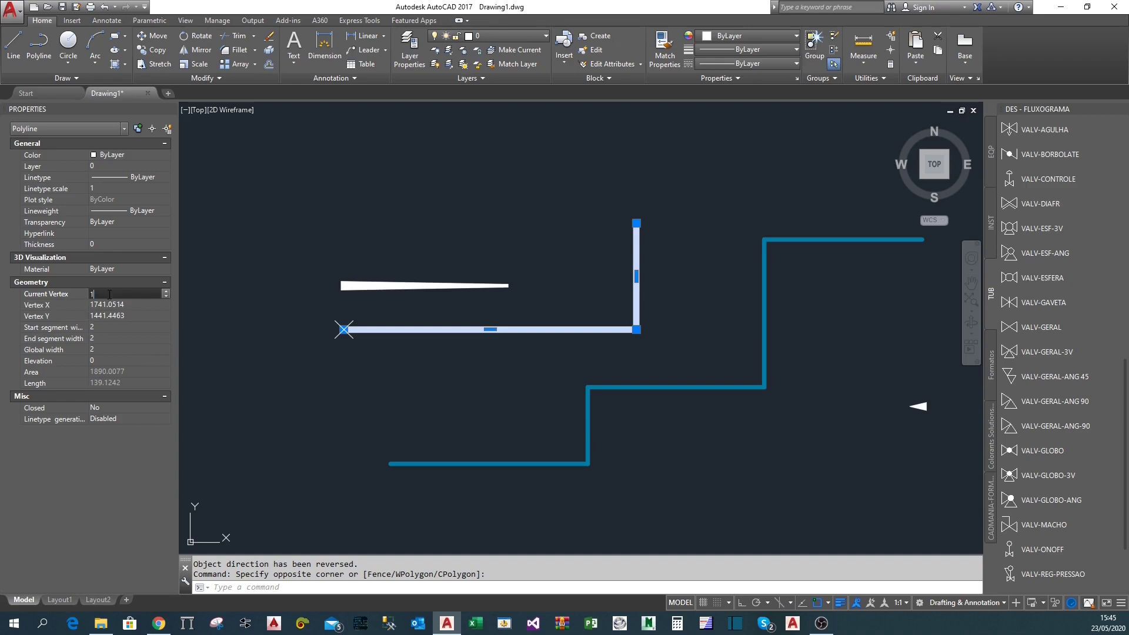
click(166, 292)
click(166, 292)
click(165, 293)
click(167, 292)
click(166, 292)
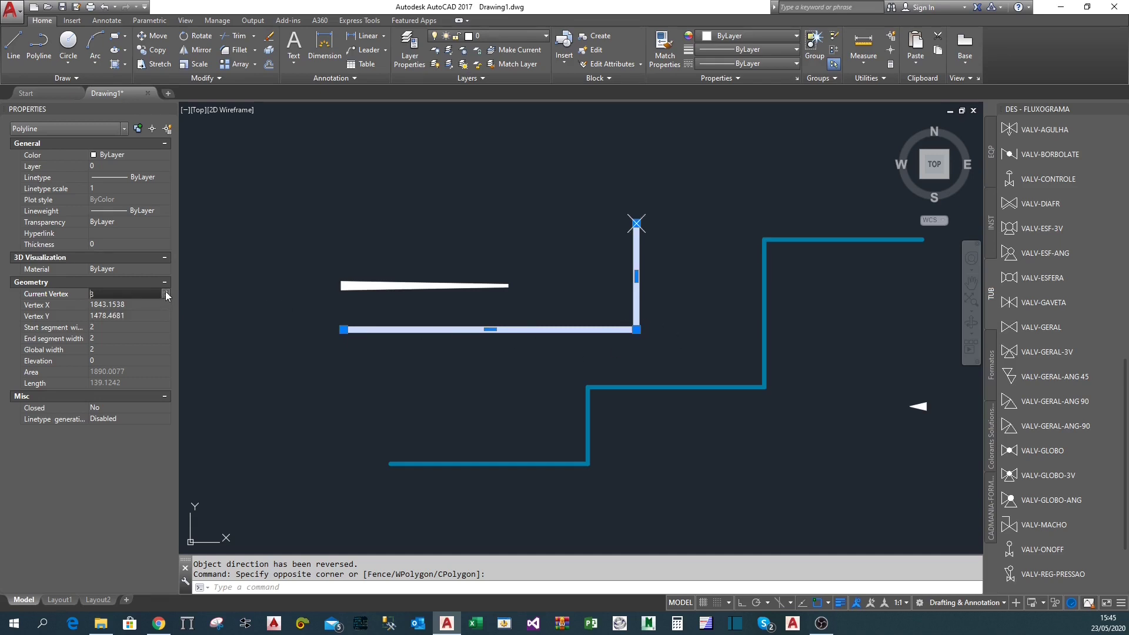
click(669, 263)
click(694, 258)
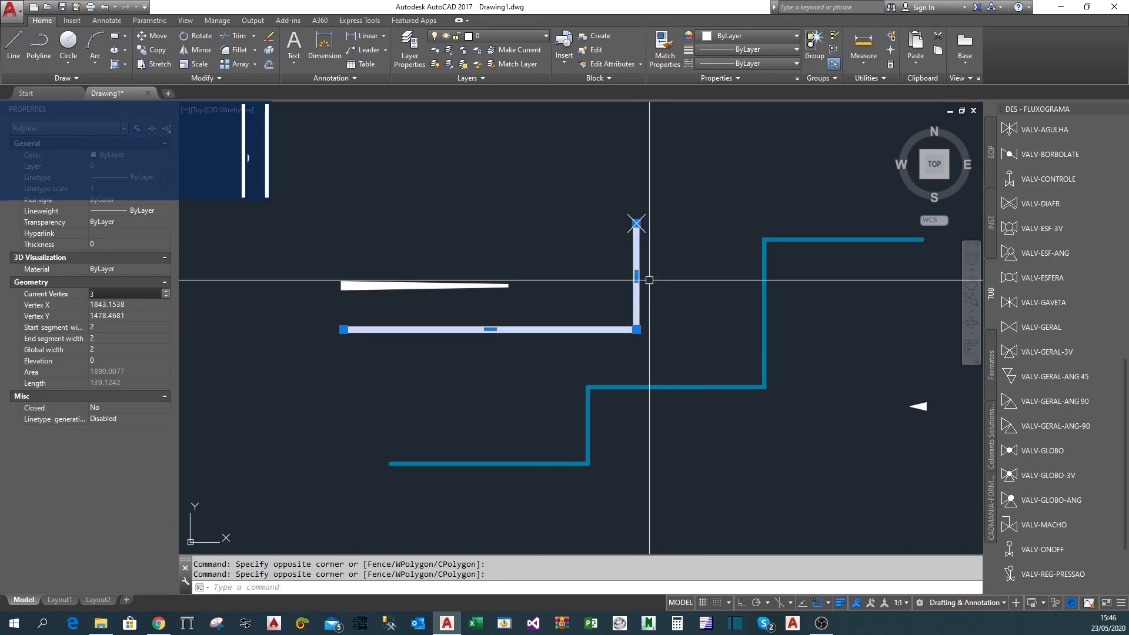
middle_drag(656, 279, 636, 289)
key(Escape)
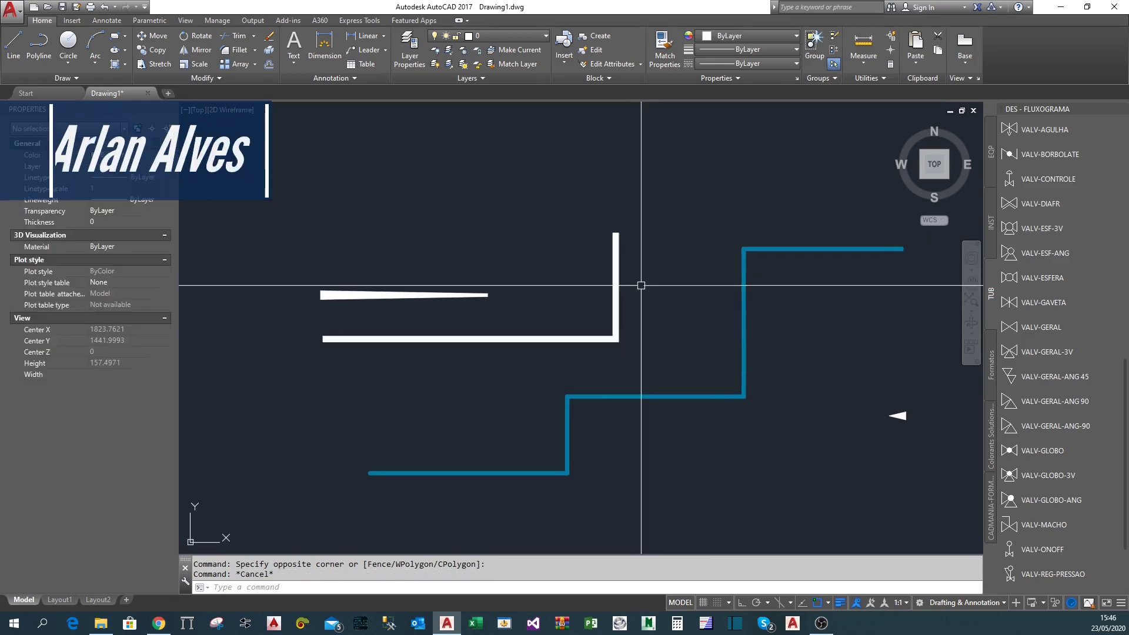
Reverse the direction of the white L-shaped polyline once more.
click(201, 80)
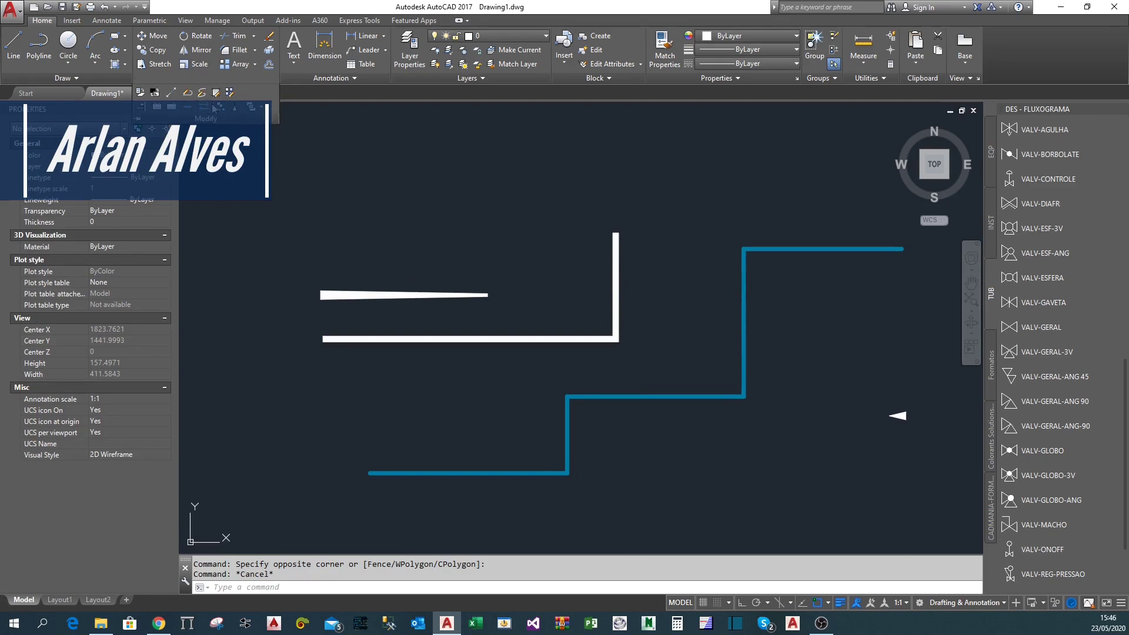
click(203, 106)
click(608, 258)
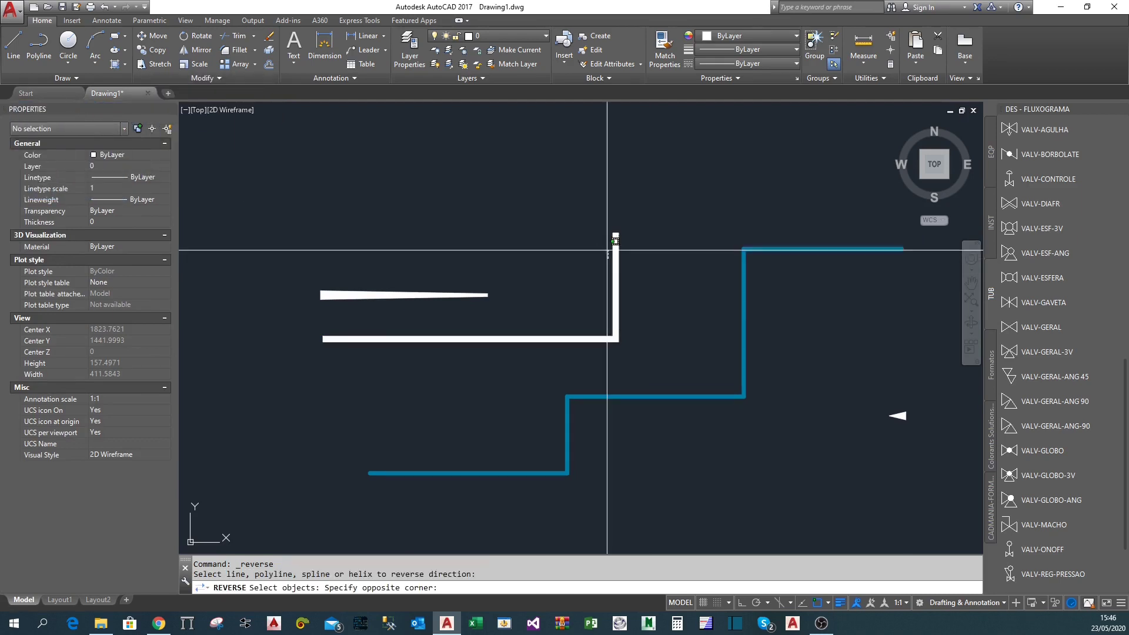
click(651, 247)
click(653, 268)
click(520, 235)
key(Return)
Reselect the L-shaped polyline, inspect its vertex order up to vertex 3, and deselect it.
click(646, 288)
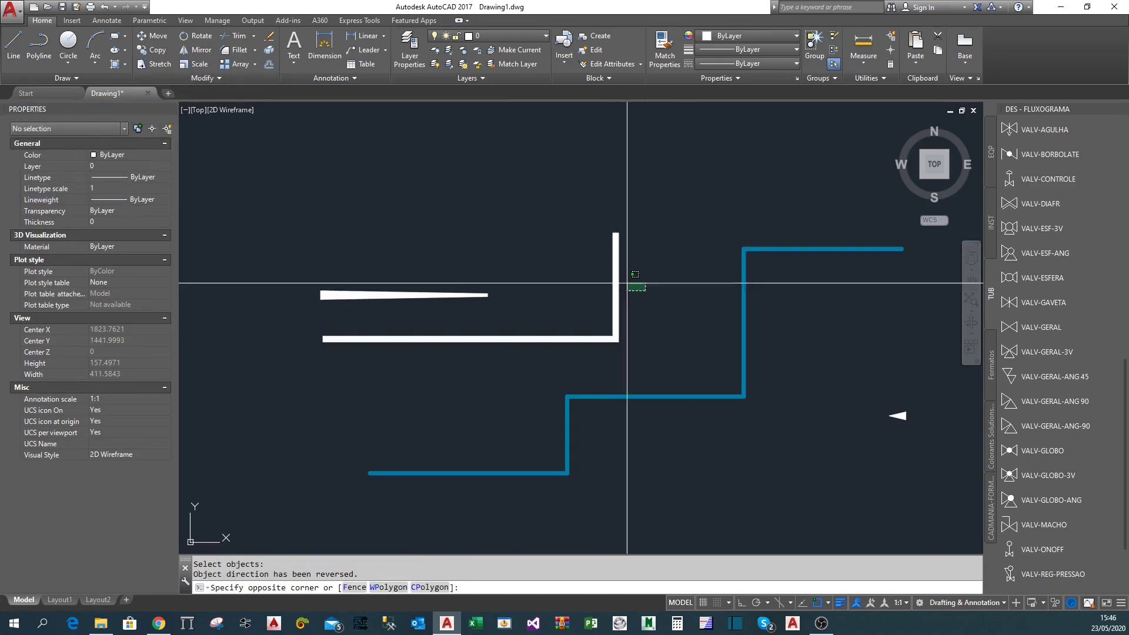
click(605, 301)
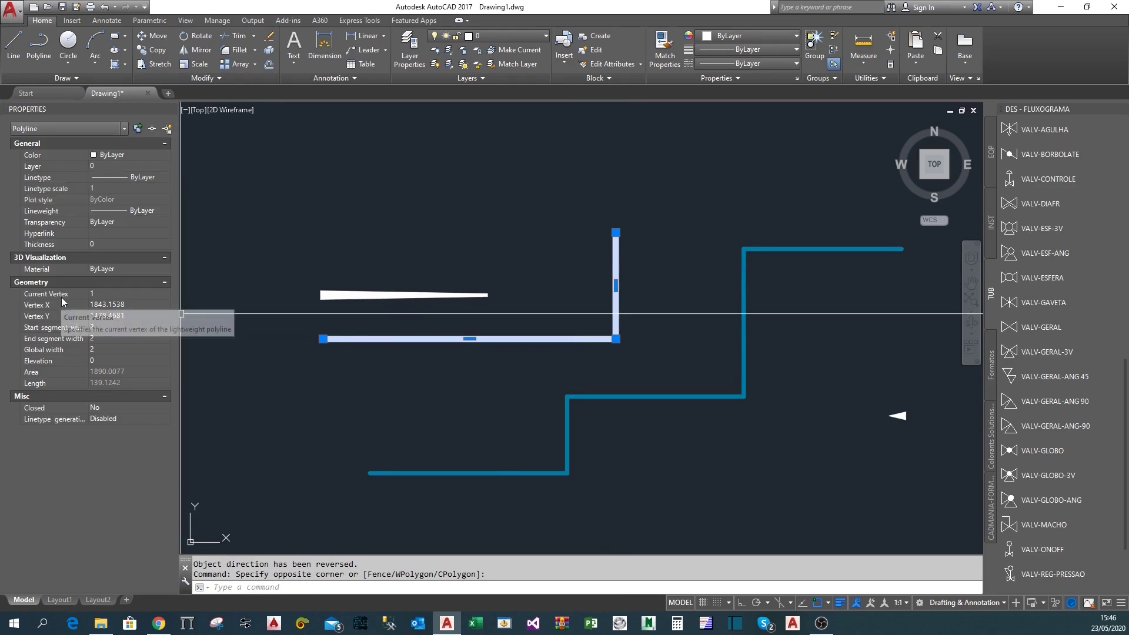
click(112, 294)
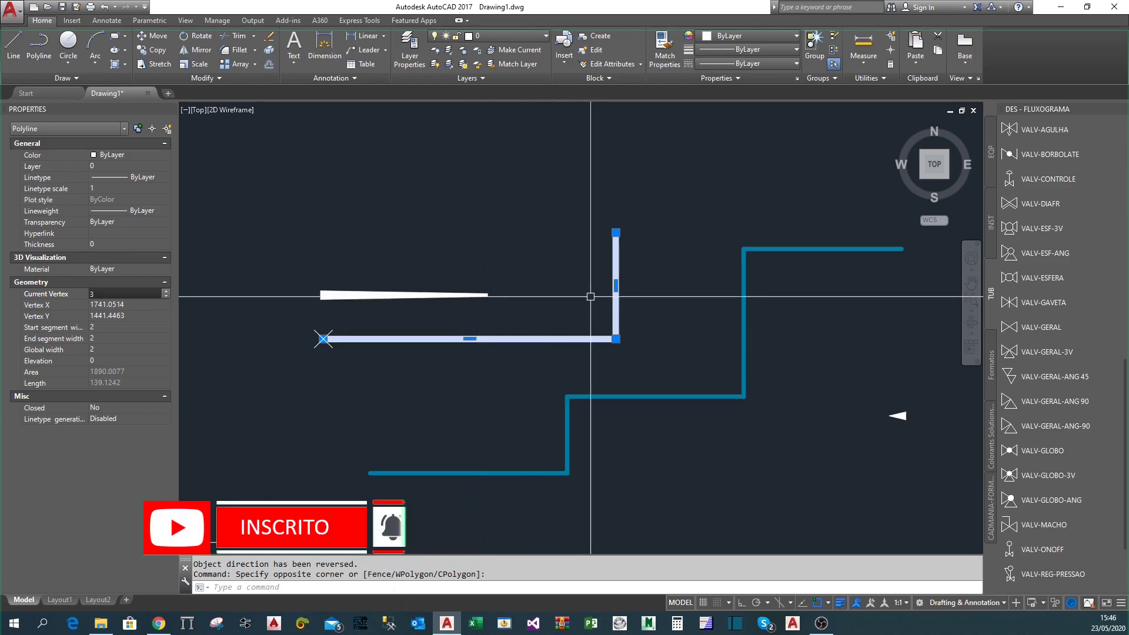
middle_drag(593, 287, 584, 316)
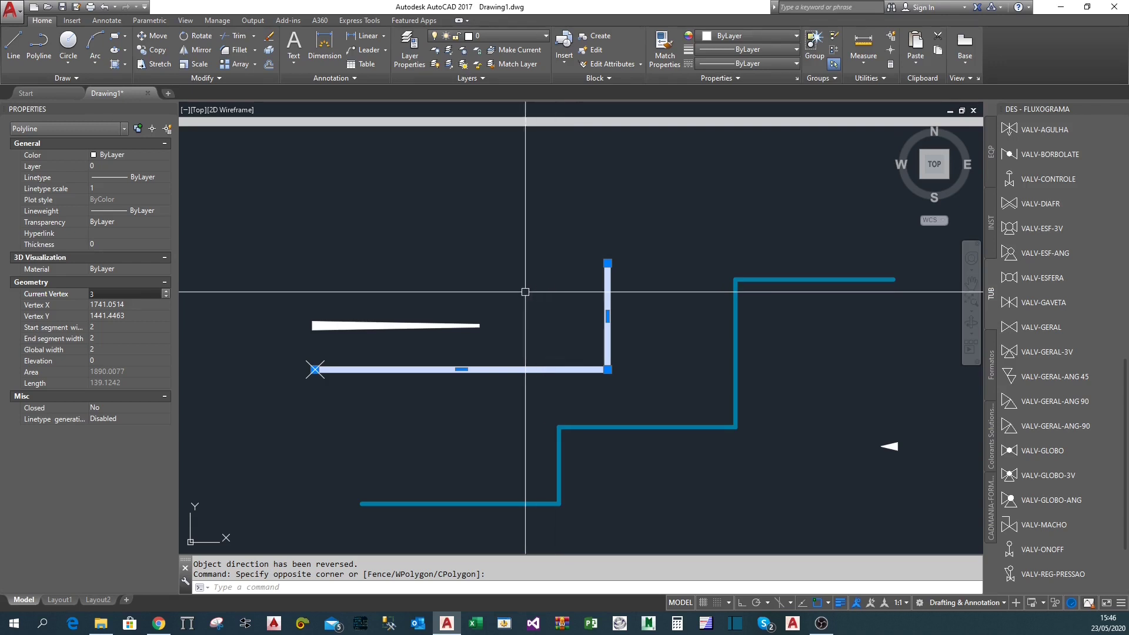
middle_drag(537, 285, 593, 300)
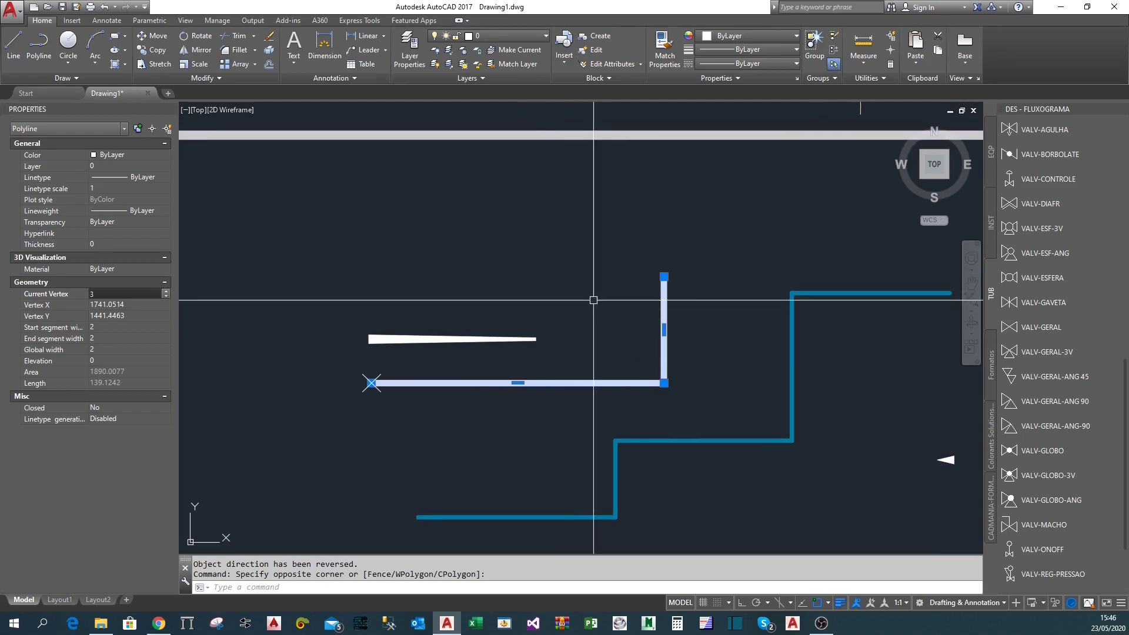
key(Escape)
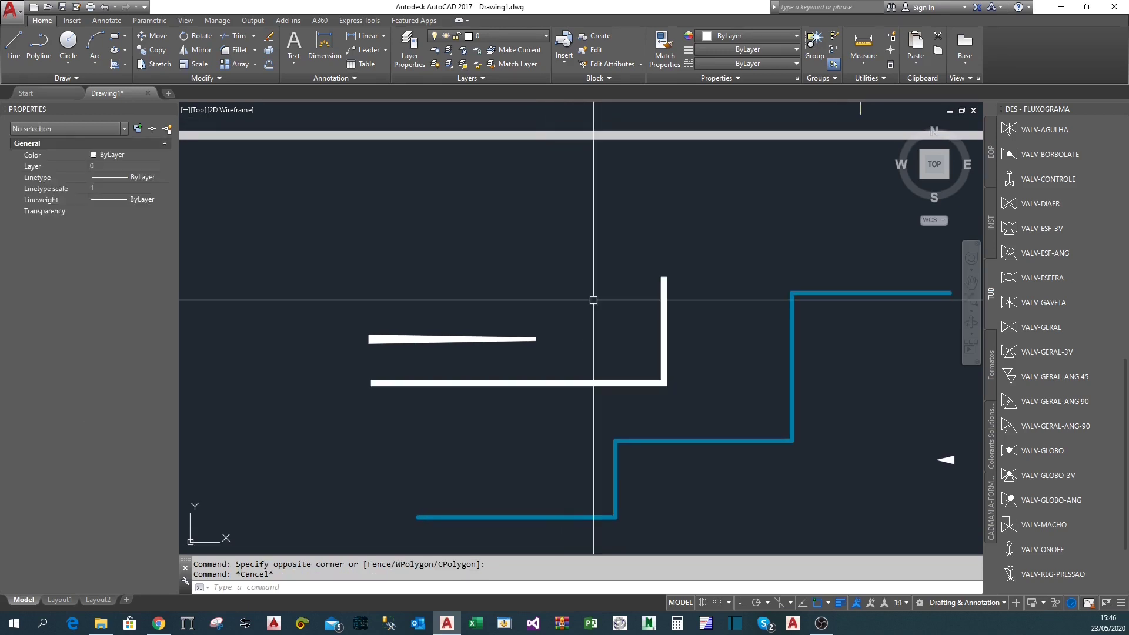
Examine the piping flow diagram above the sample polylines.
scroll(593, 299, down, 2)
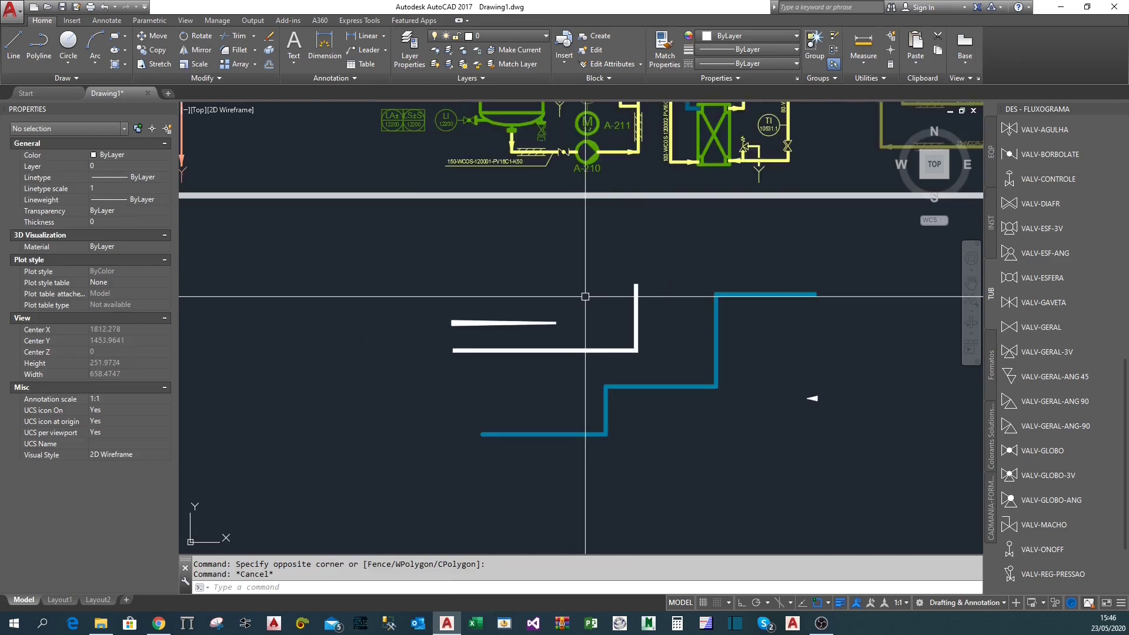
scroll(661, 281, down, 2)
mouse_move(662, 281)
middle_down()
mouse_move(697, 442)
mouse_move(683, 509)
mouse_move(590, 540)
middle_up()
mouse_move(635, 315)
middle_down()
mouse_move(628, 370)
mouse_move(647, 297)
middle_up()
scroll(662, 387, down, 2)
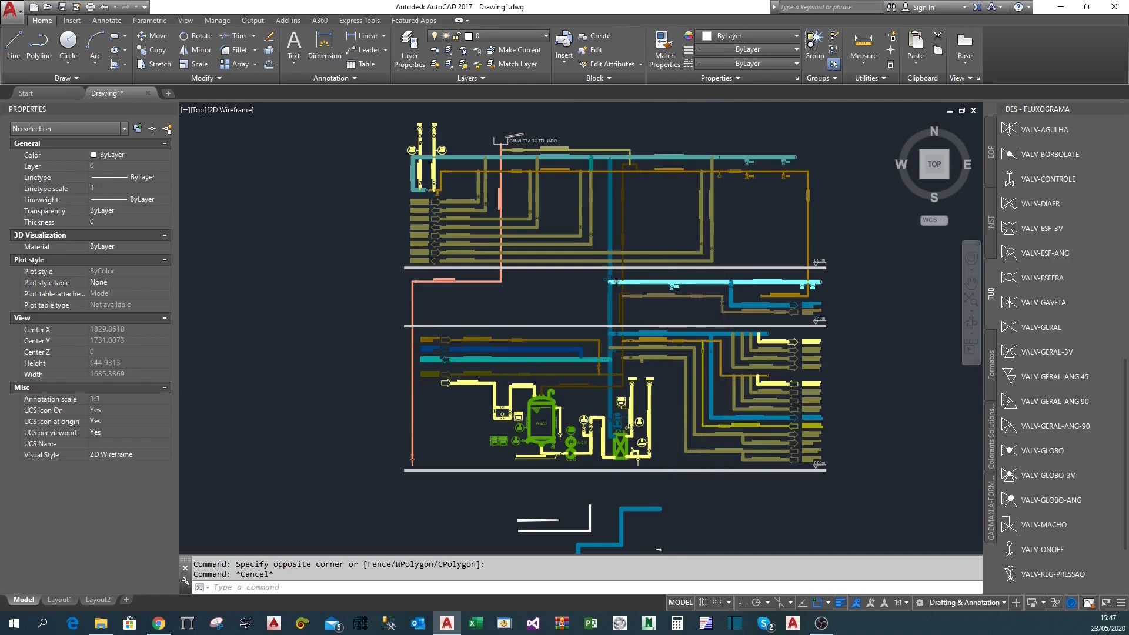
scroll(700, 368, up, 2)
middle_drag(739, 363, 717, 379)
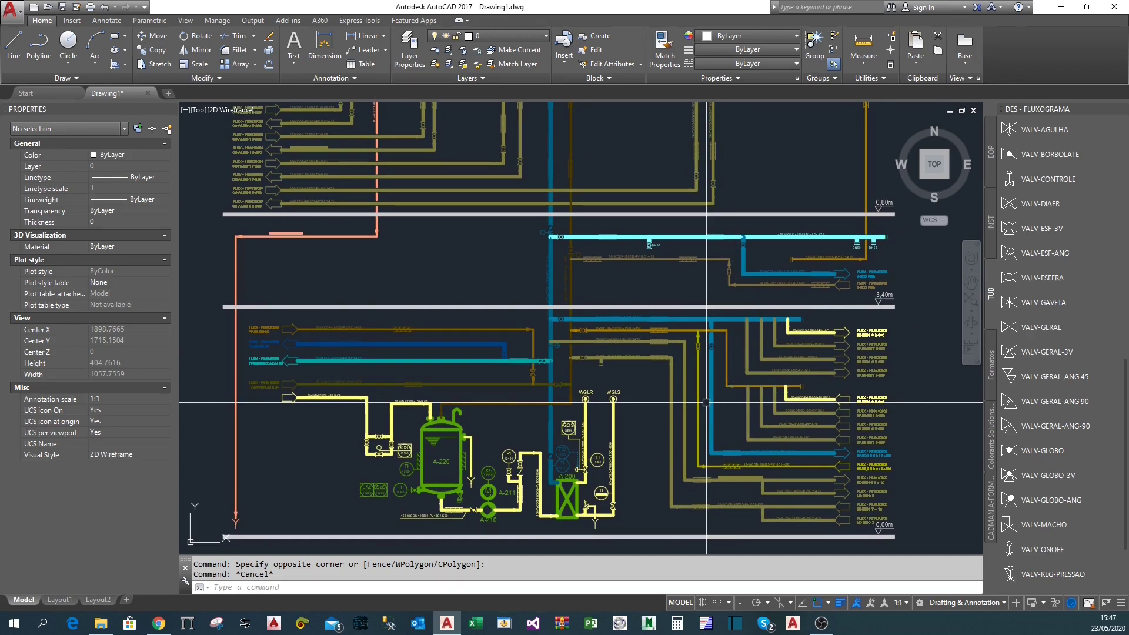
middle_drag(705, 403, 656, 317)
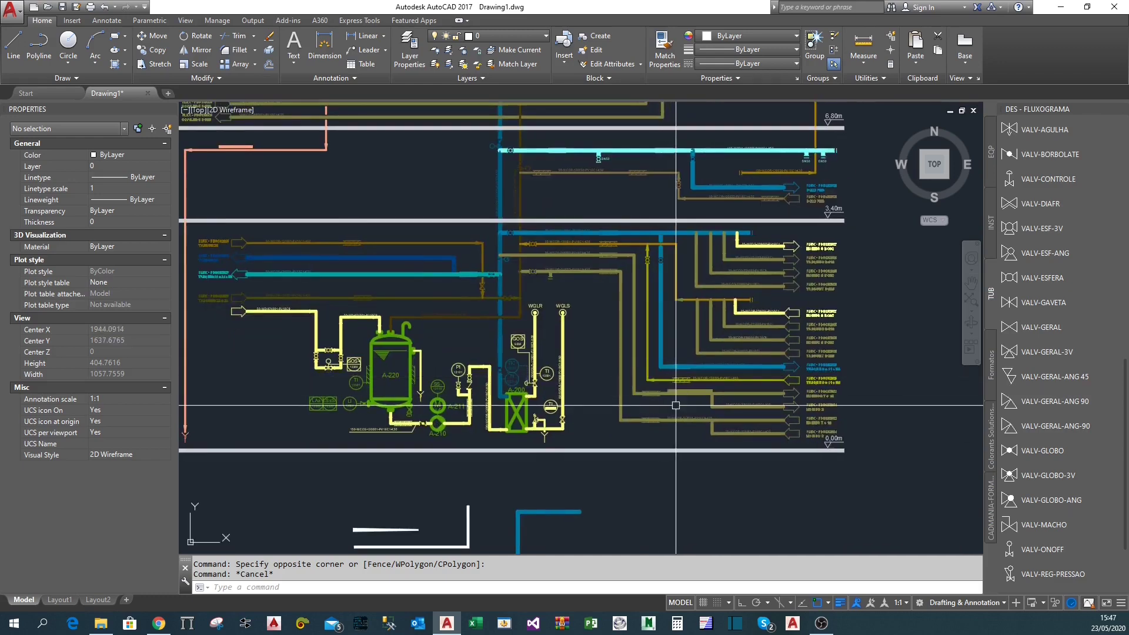
Inspect the 25-WCOR-328003-PV16C1-K25 pipe line and its flow arrows by selecting and deselecting its segments.
scroll(676, 405, up, 8)
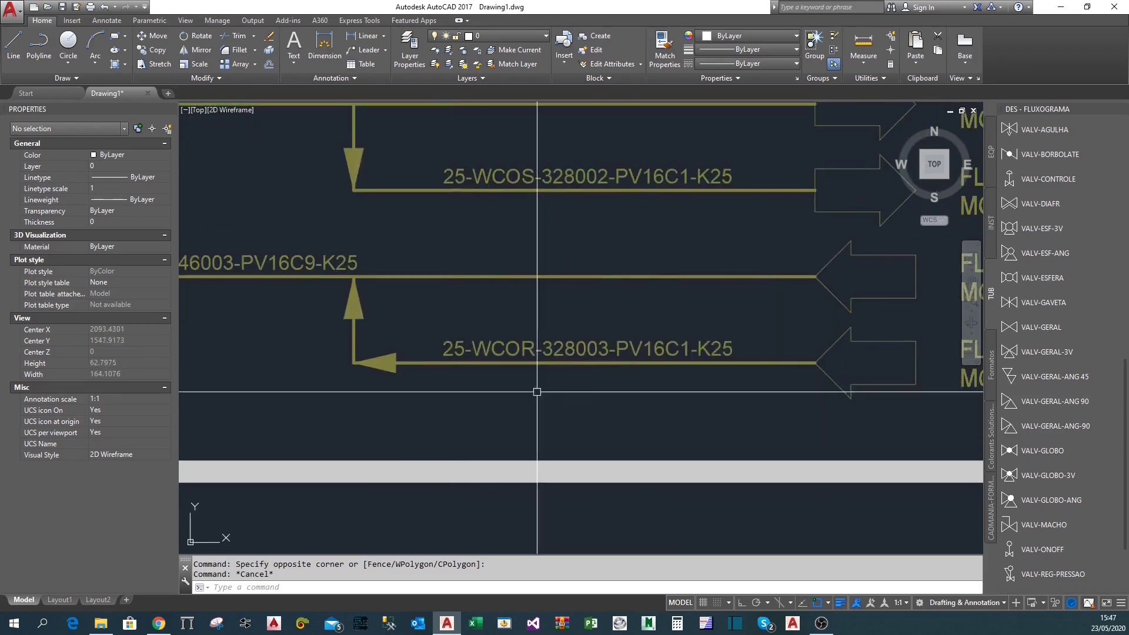
middle_drag(773, 410, 847, 418)
click(855, 393)
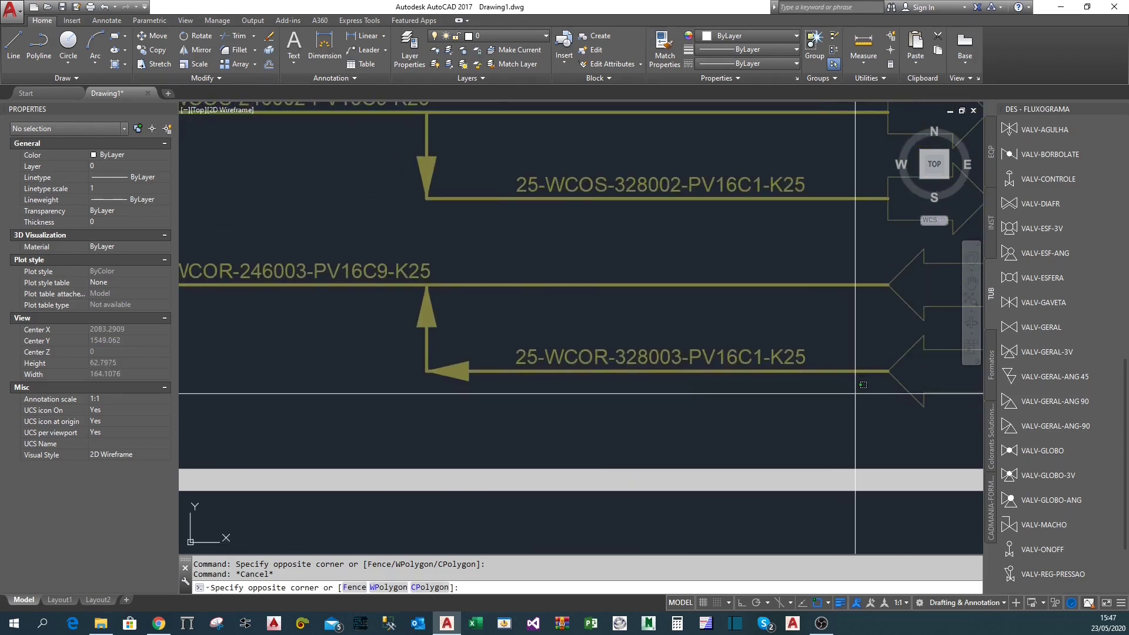
click(844, 358)
middle_drag(596, 394, 720, 413)
key(Escape)
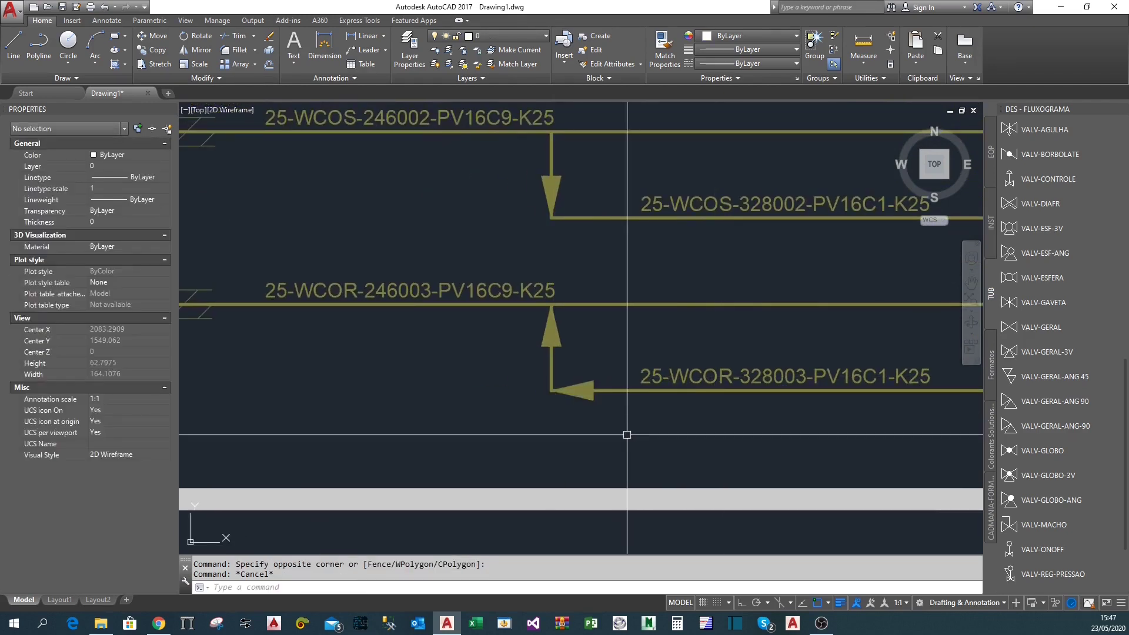
click(612, 428)
click(549, 378)
scroll(605, 403, up, 4)
key(Escape)
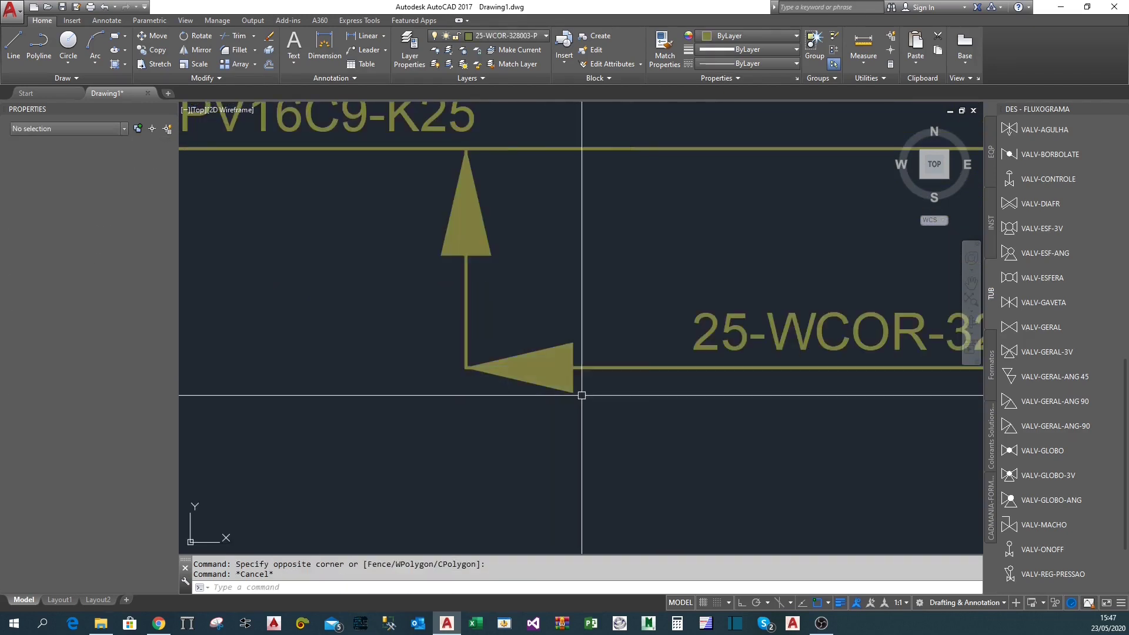
click(642, 398)
click(605, 329)
key(Escape)
scroll(609, 413, down, 2)
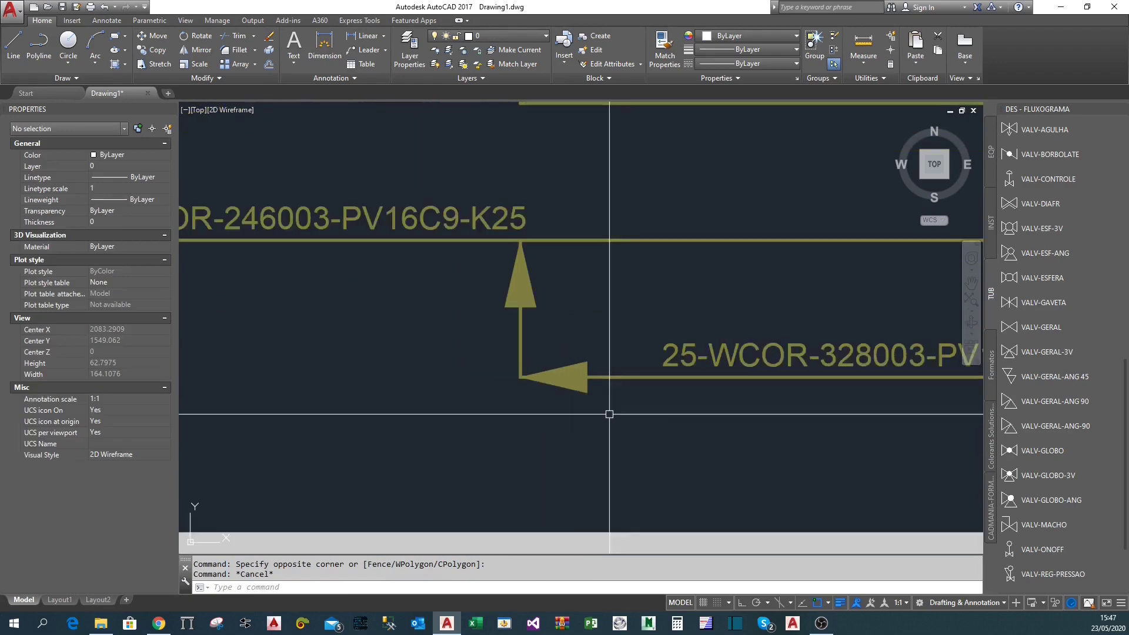
Select the 25-WCOR-246003-PV16C9-K25 pipe line at its flow arrow and trace the arrows along its route through the diagram.
scroll(565, 317, down, 2)
click(569, 319)
click(474, 287)
scroll(472, 294, down, 4)
middle_drag(470, 301, 704, 376)
key(Escape)
scroll(494, 362, up, 2)
click(609, 385)
click(537, 333)
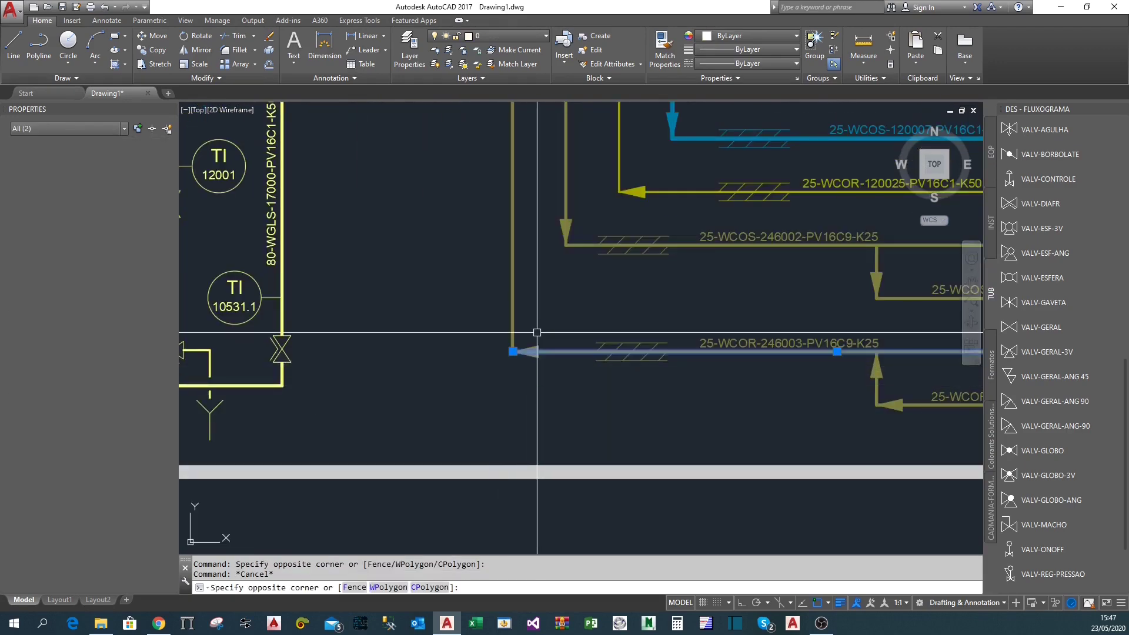
scroll(537, 332, up, 5)
scroll(557, 365, down, 10)
scroll(611, 329, up, 8)
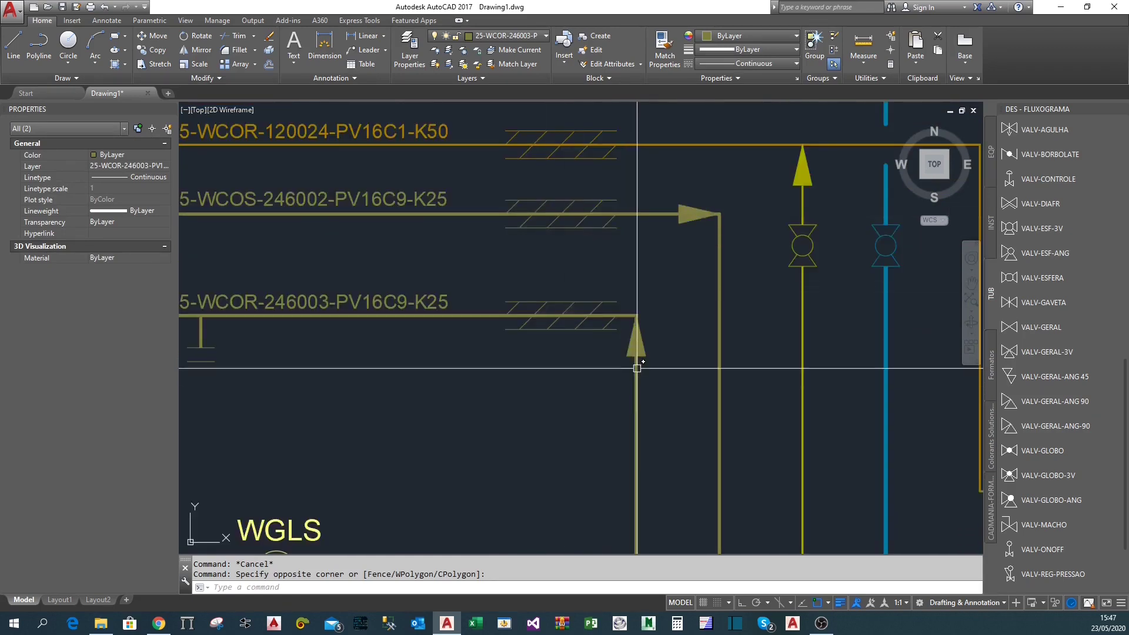
scroll(637, 368, down, 5)
scroll(417, 357, up, 5)
scroll(416, 356, down, 5)
middle_drag(615, 384, 503, 301)
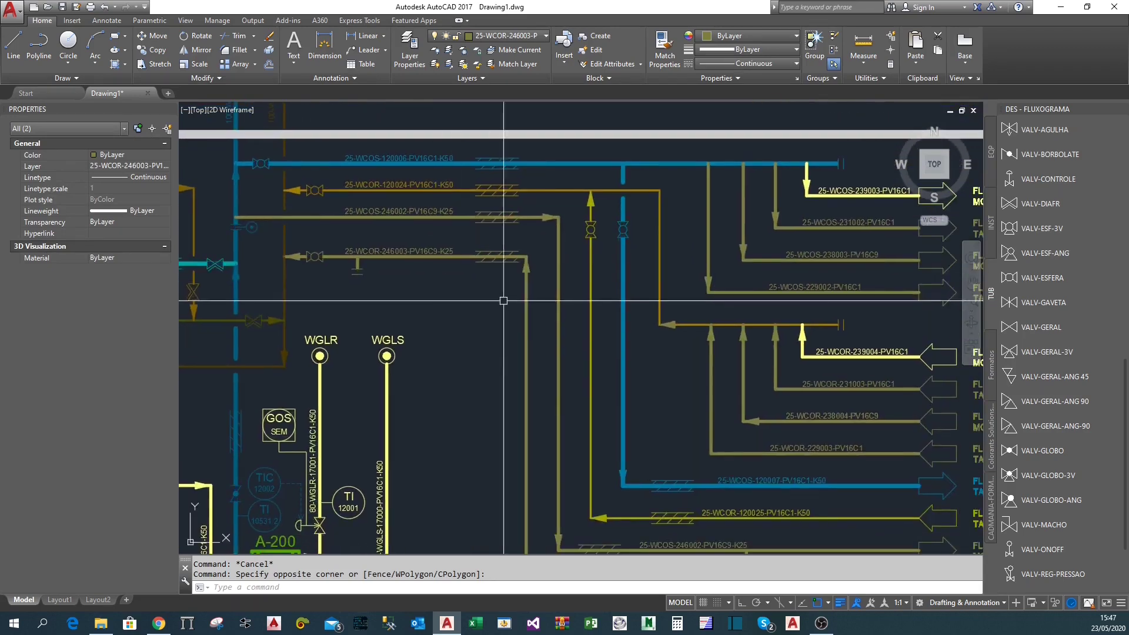
Select the flow arrow at the lower corner of the 25-WCOR-246003-PV16C9-K25 line, check its object type in the properties, and deselect it.
key(Escape)
scroll(529, 297, down, 2)
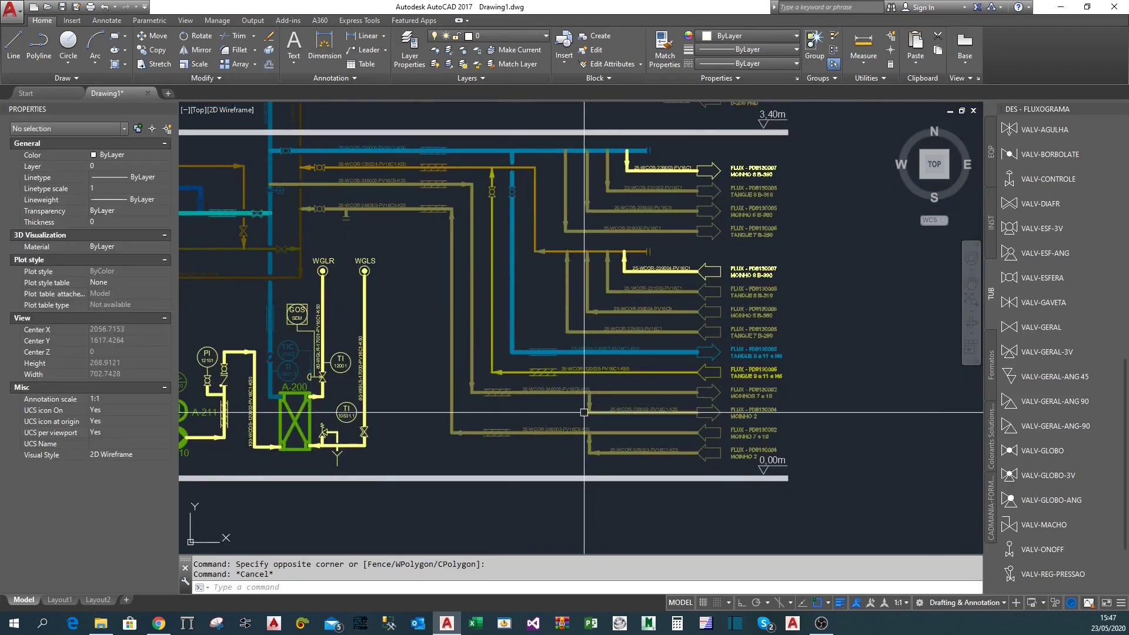
middle_drag(584, 414, 650, 431)
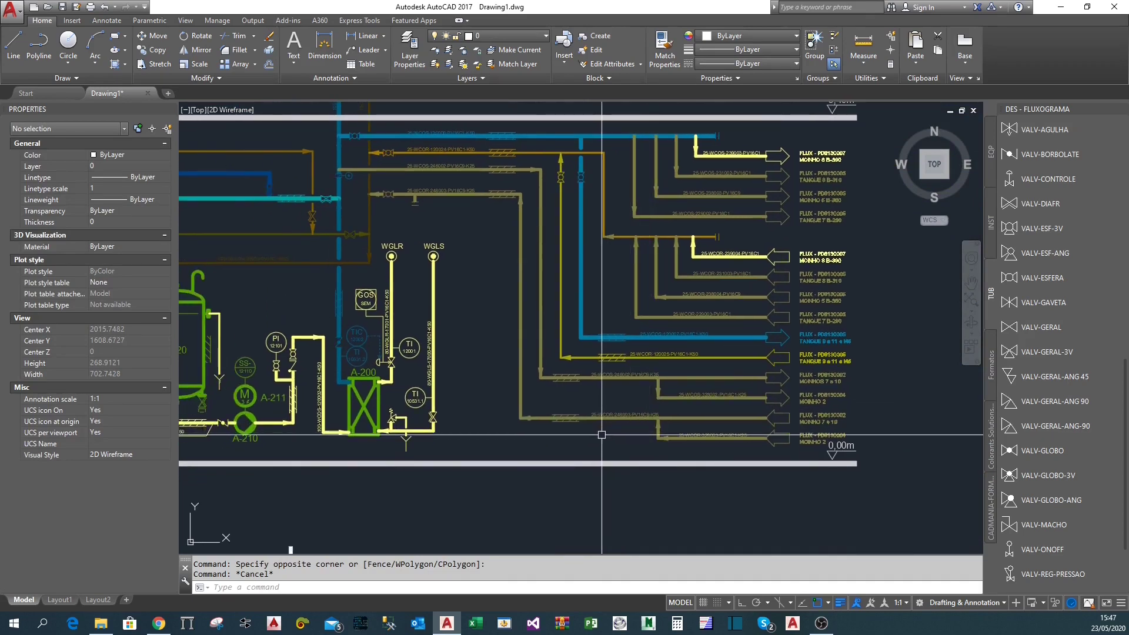
scroll(568, 421, up, 4)
click(416, 448)
click(499, 378)
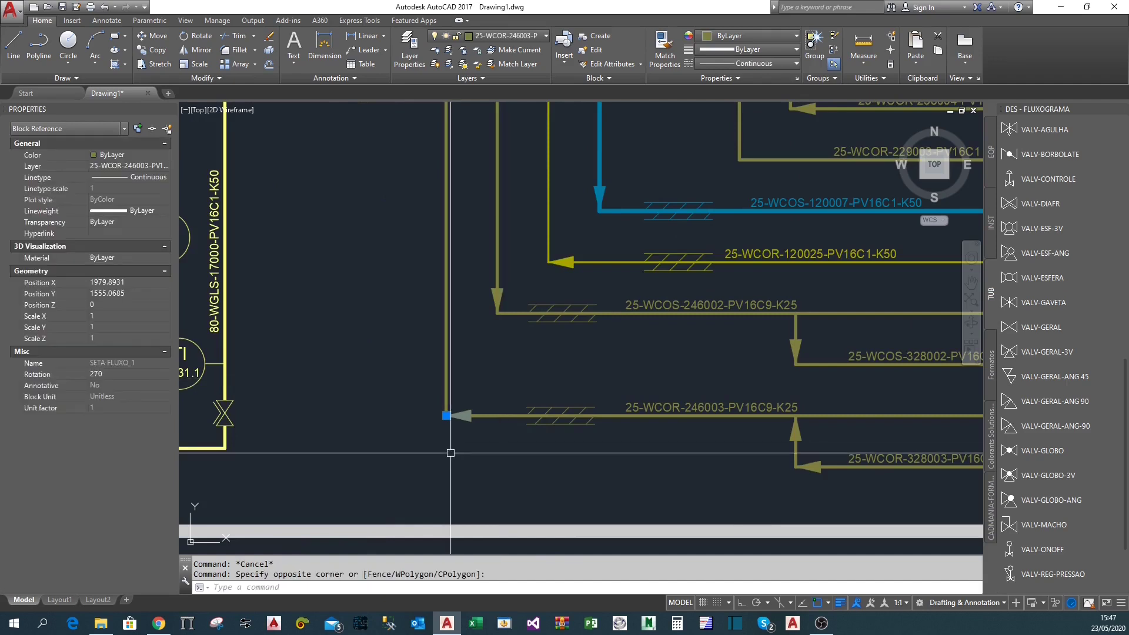
click(54, 130)
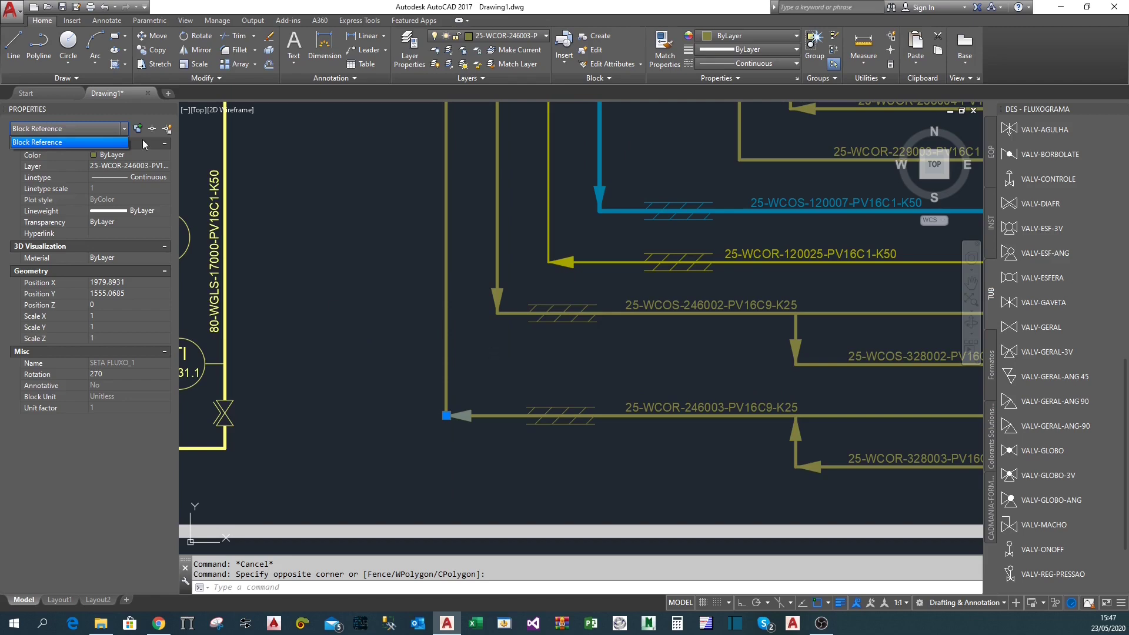
scroll(552, 361, down, 3)
key(Escape)
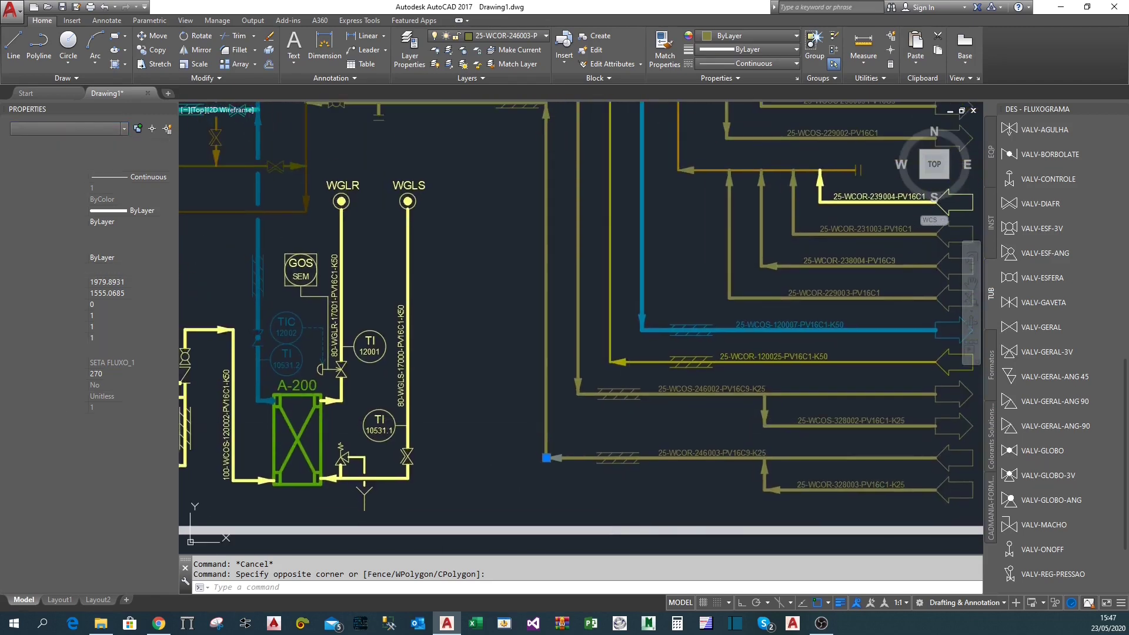
Examine the flow arrows along the diagram's pipe lines and the sample polylines below the diagram.
middle_drag(757, 483, 780, 477)
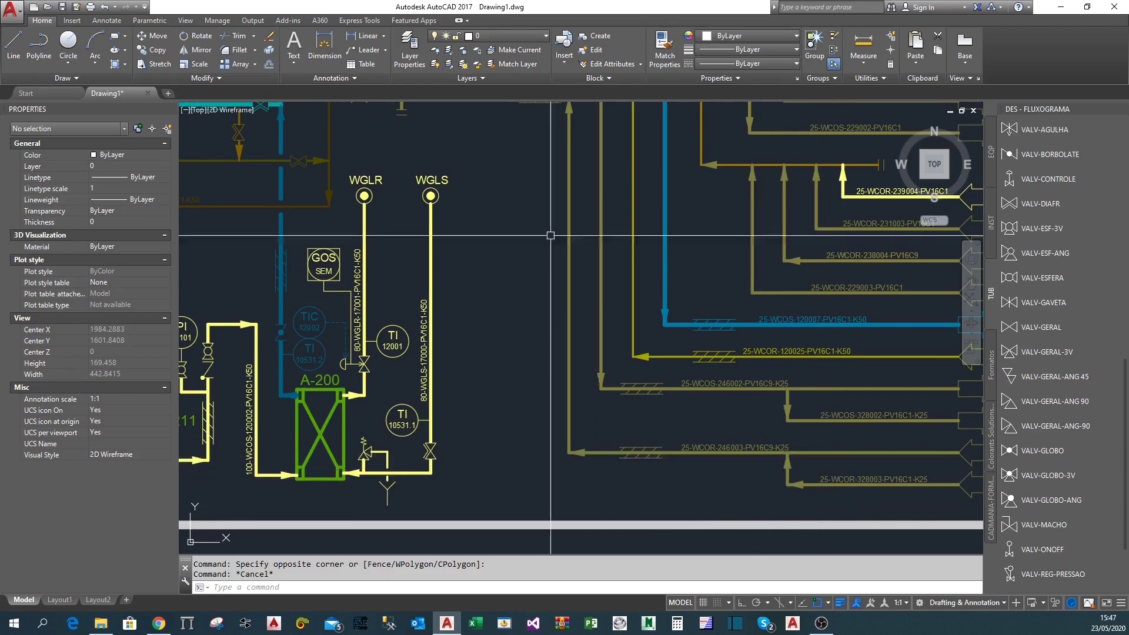
middle_drag(553, 186, 557, 357)
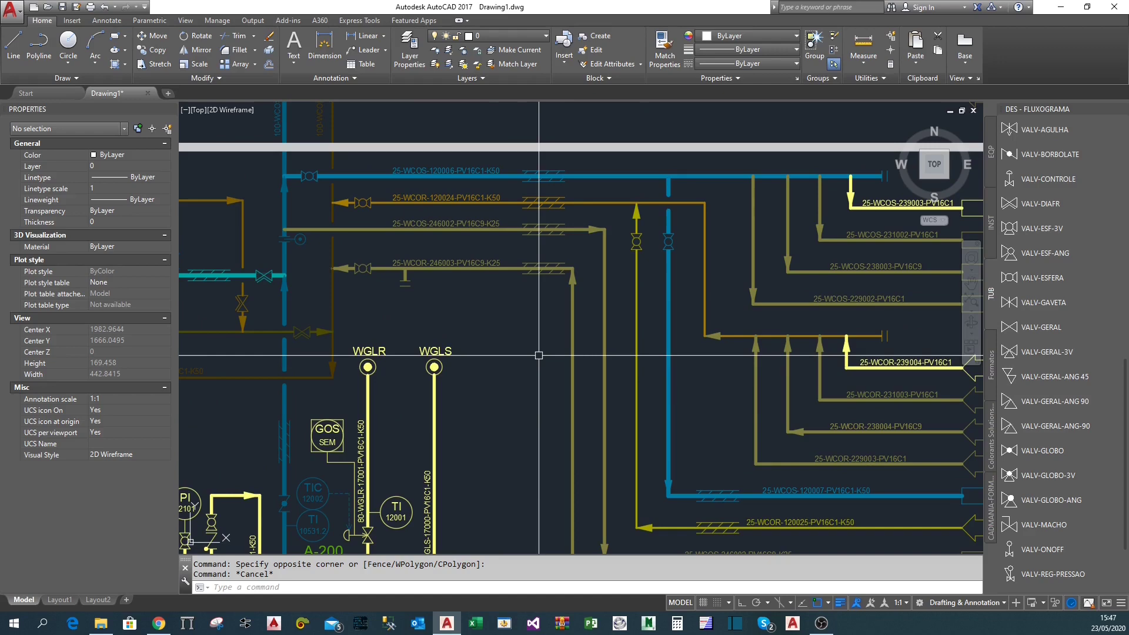
scroll(549, 355, down, 2)
middle_drag(549, 354, 537, 302)
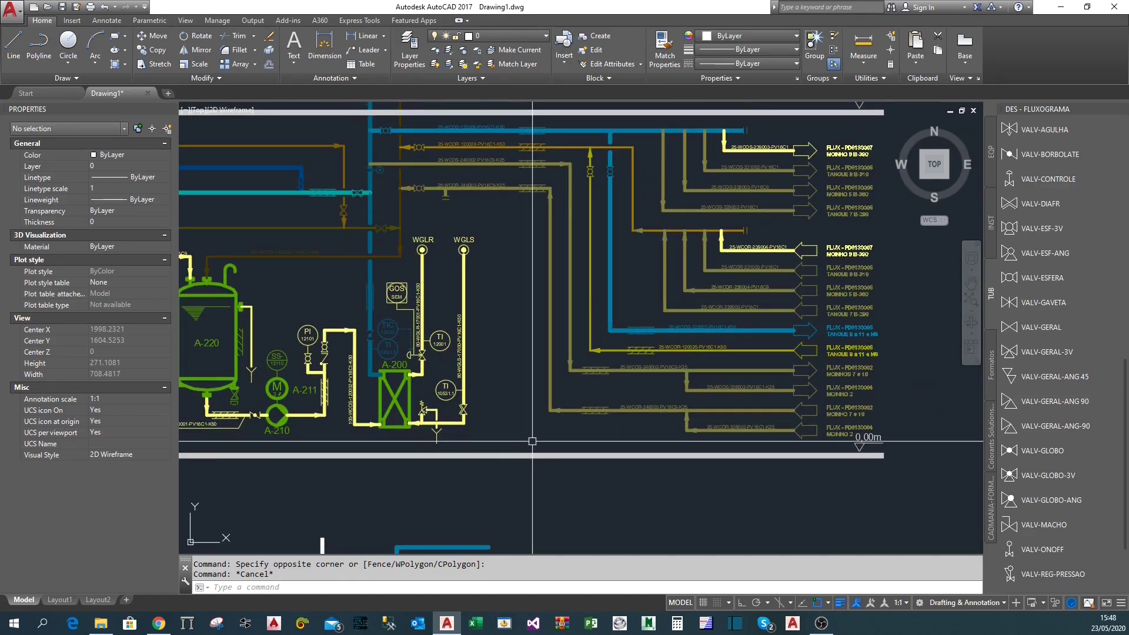
scroll(532, 441, up, 2)
mouse_move(531, 441)
middle_down()
mouse_move(484, 423)
mouse_move(555, 361)
middle_up()
scroll(483, 424, down, 2)
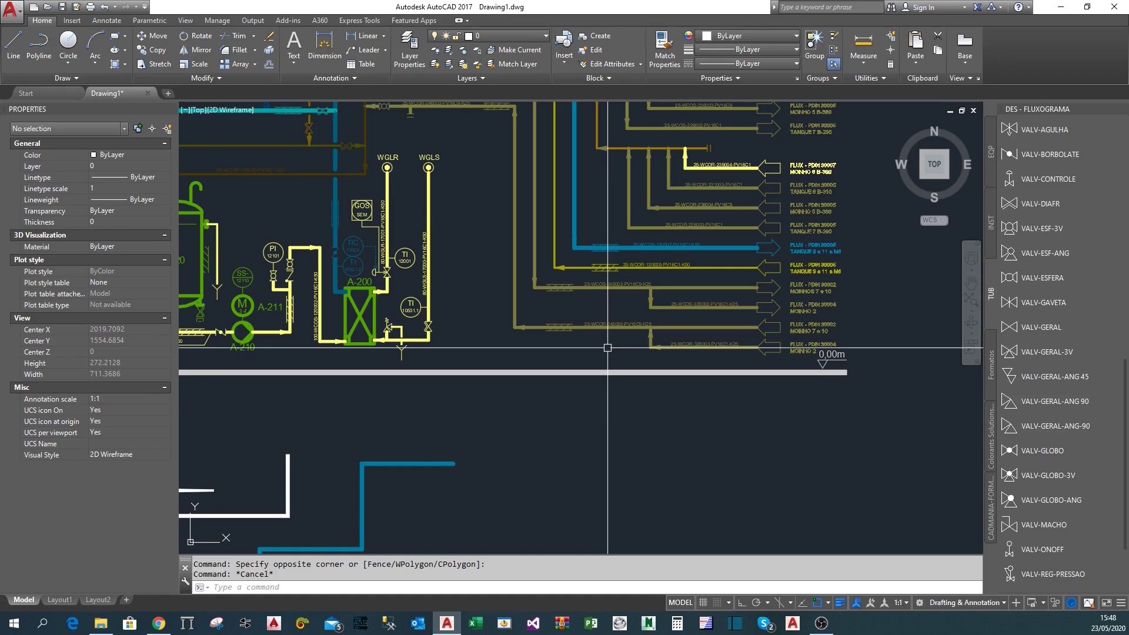
scroll(611, 353, up, 2)
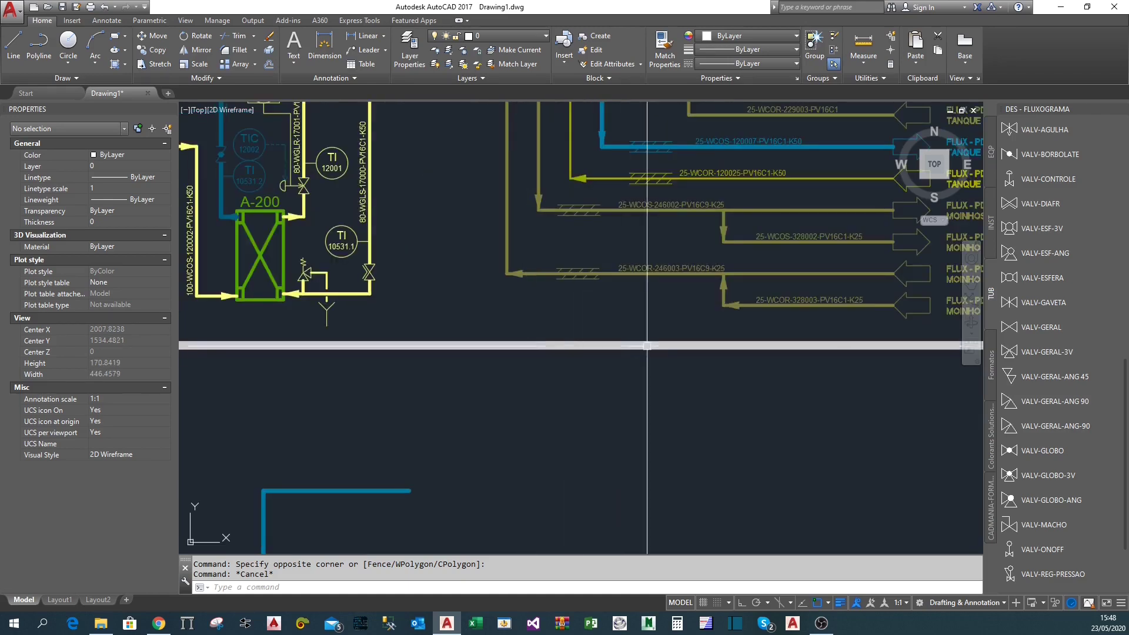
scroll(652, 388, down, 2)
mouse_move(667, 397)
middle_down()
mouse_move(714, 346)
mouse_move(657, 397)
middle_up()
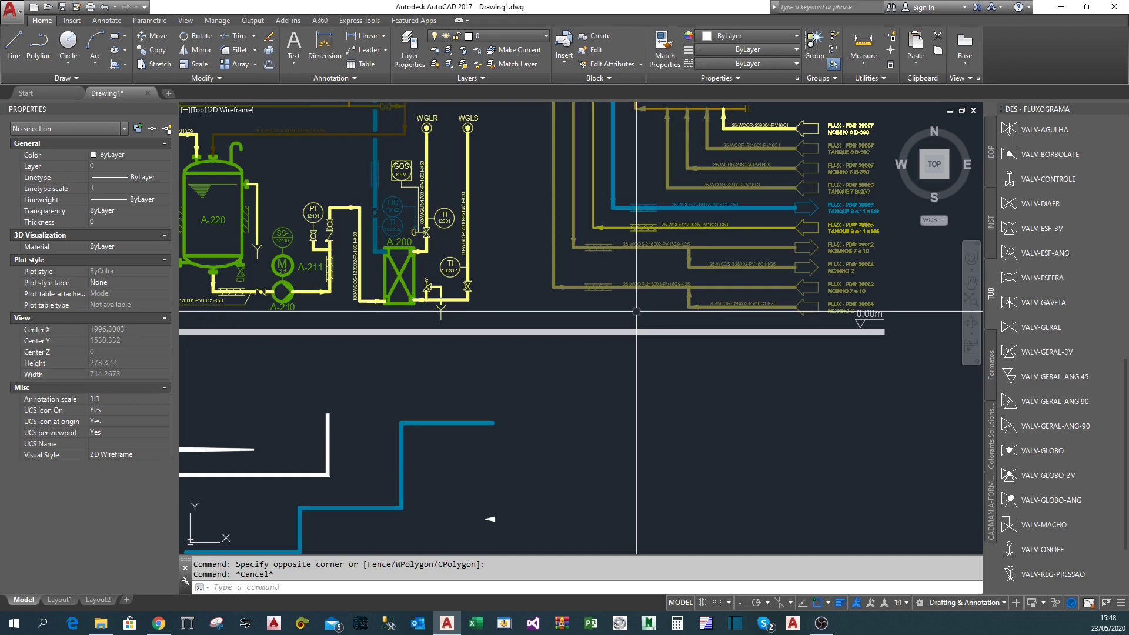
mouse_move(614, 302)
middle_down()
mouse_move(639, 442)
mouse_move(688, 272)
middle_up()
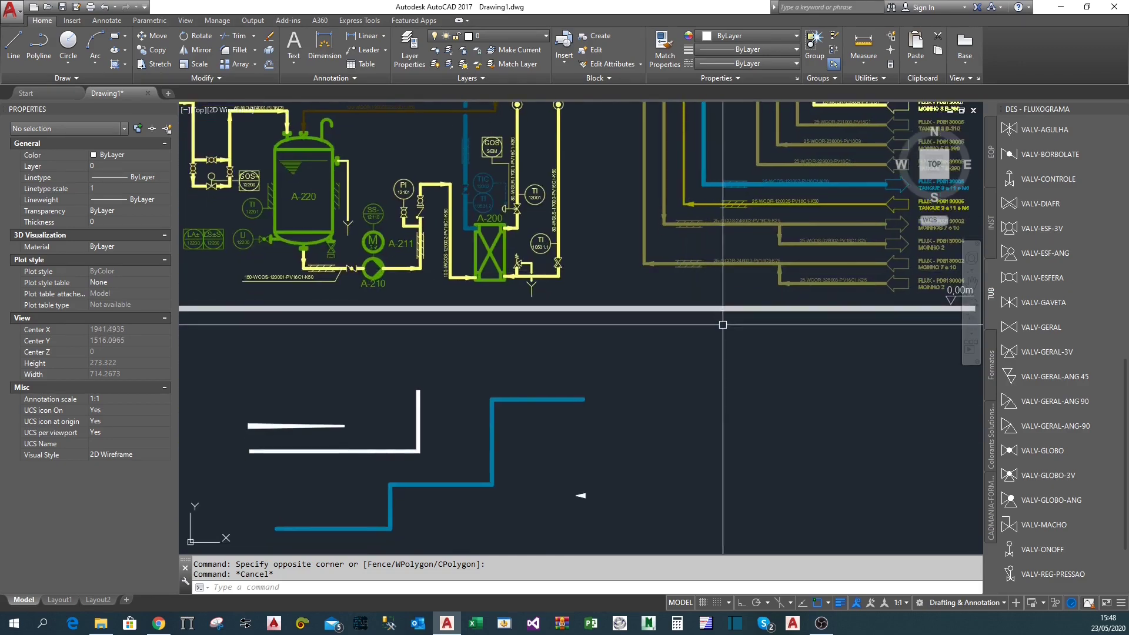
middle_drag(700, 390, 741, 298)
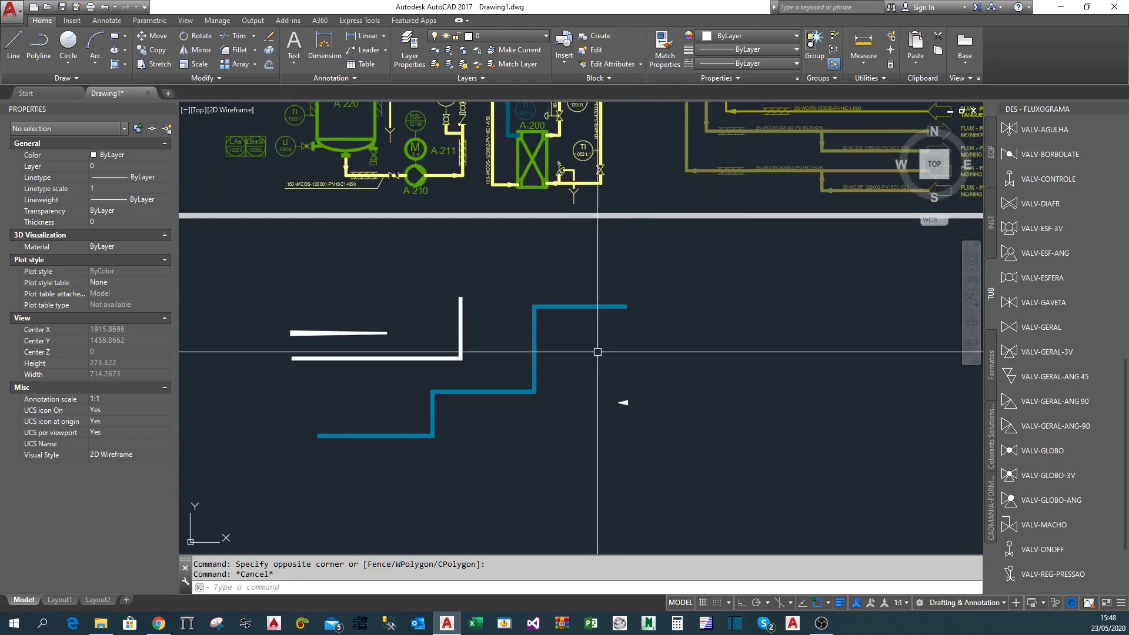
scroll(591, 360, up, 2)
mouse_move(576, 378)
middle_down()
mouse_move(809, 333)
mouse_move(707, 318)
middle_up()
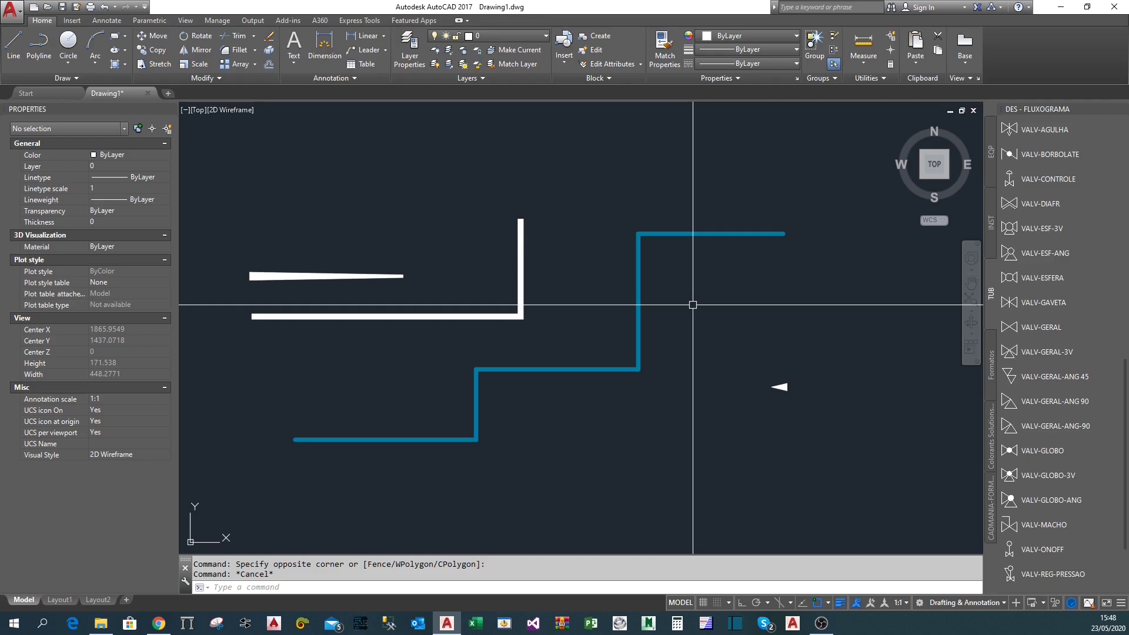
Start inserting the SETA FLUXO block from the piping symbols near the 25-WCOR-246003-PV16C9-K25 line.
scroll(692, 304, down, 4)
scroll(517, 353, up, 6)
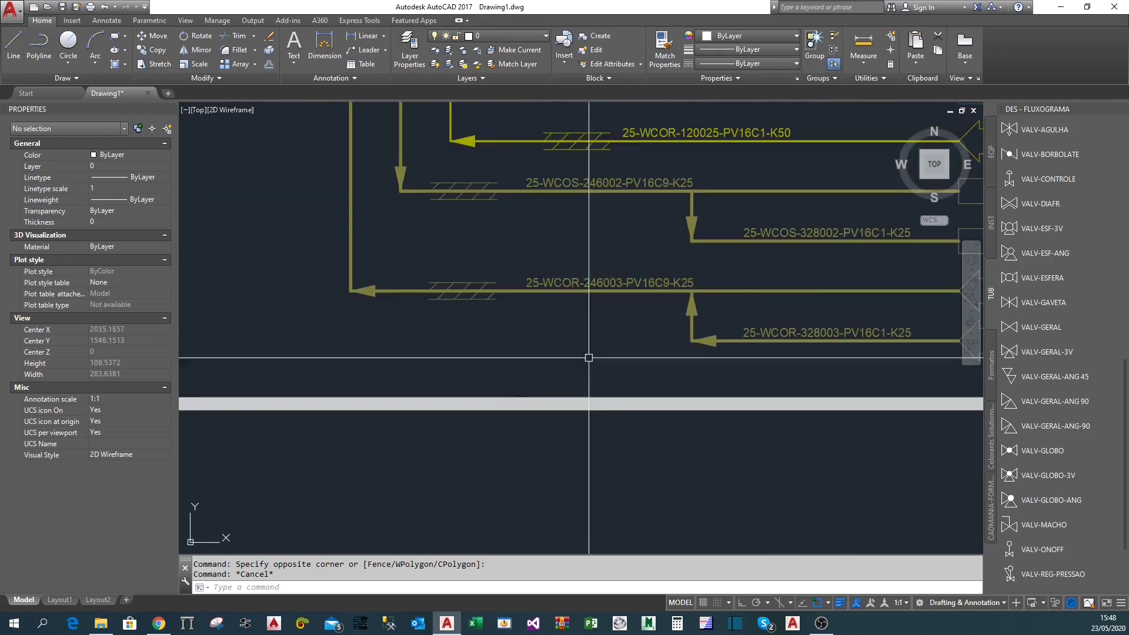
middle_drag(482, 340, 521, 346)
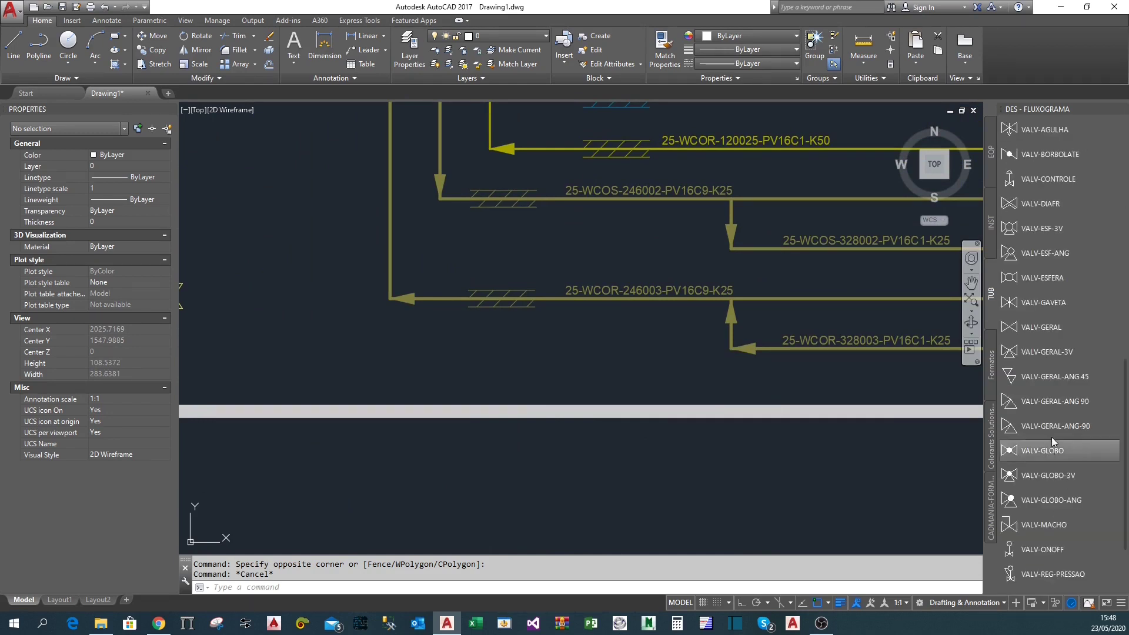
scroll(1052, 436, up, 10)
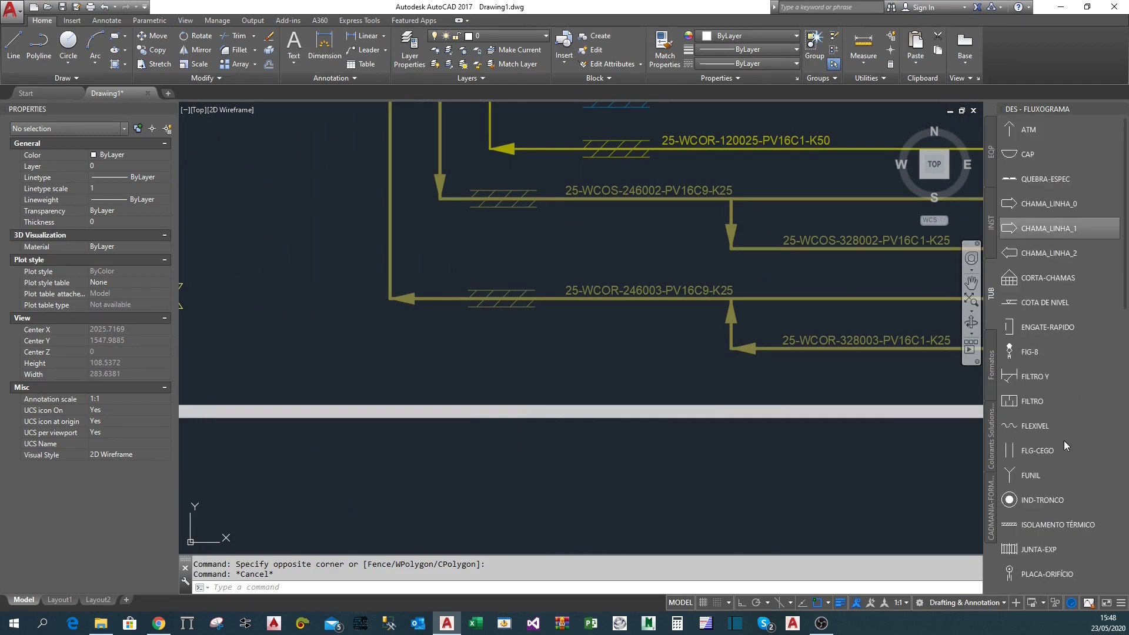
scroll(1058, 452, down, 5)
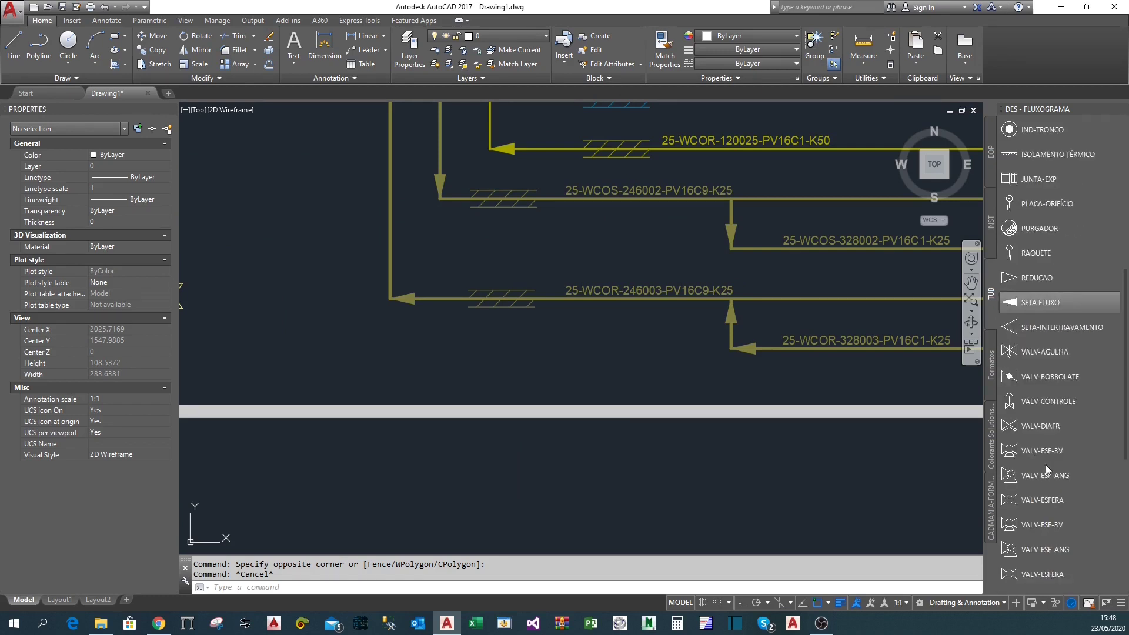
click(1033, 305)
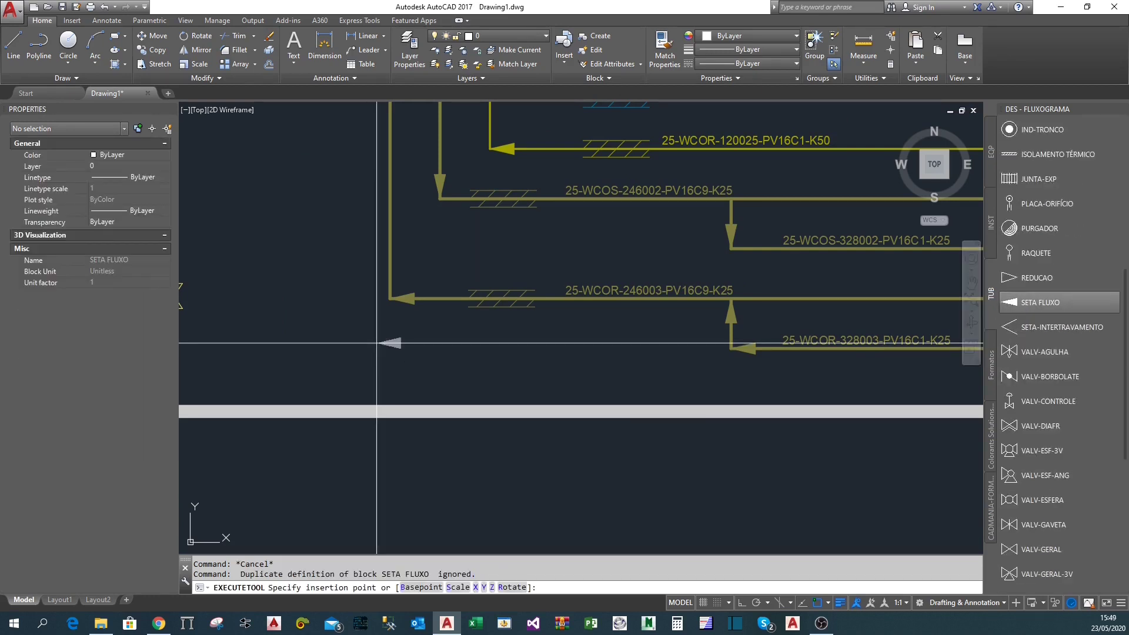
Try the flow arrow at the corners of the 25-WCOR-246003 and 25-WCOS-246002 lines, and cancel the insertion.
scroll(411, 304, up, 2)
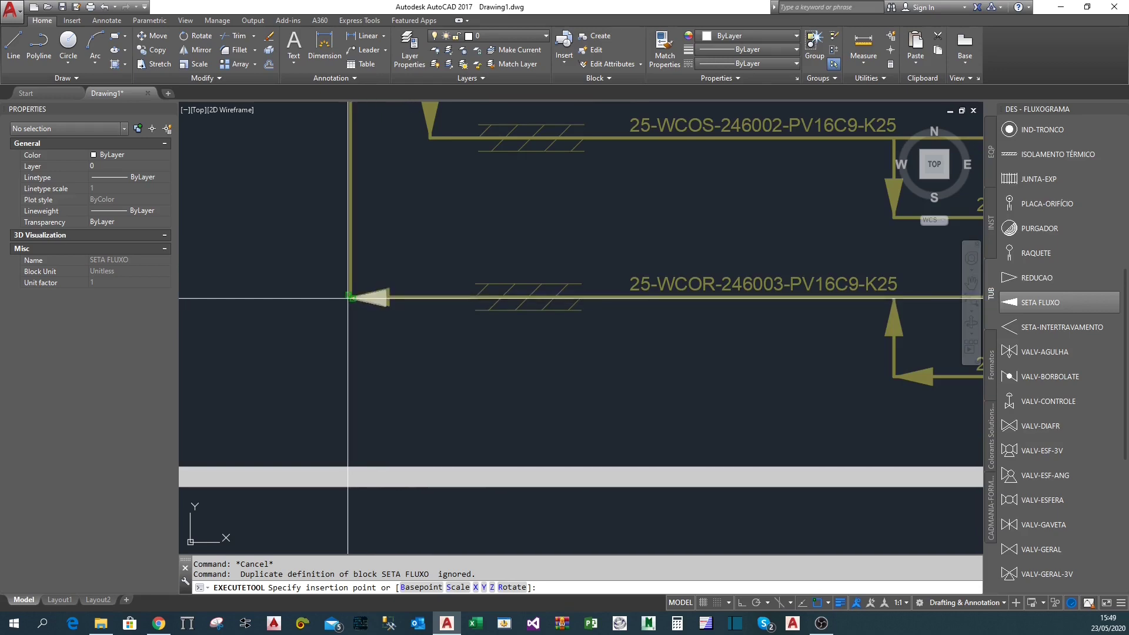
scroll(360, 297, down, 4)
middle_drag(363, 177, 379, 225)
scroll(379, 226, up, 5)
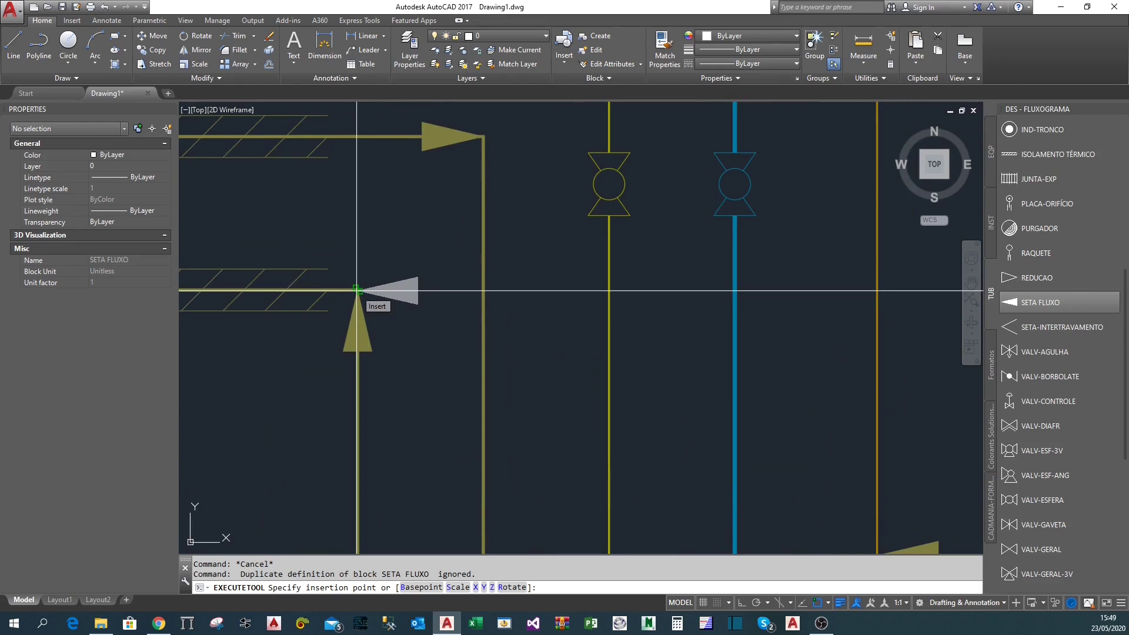
scroll(379, 306, down, 2)
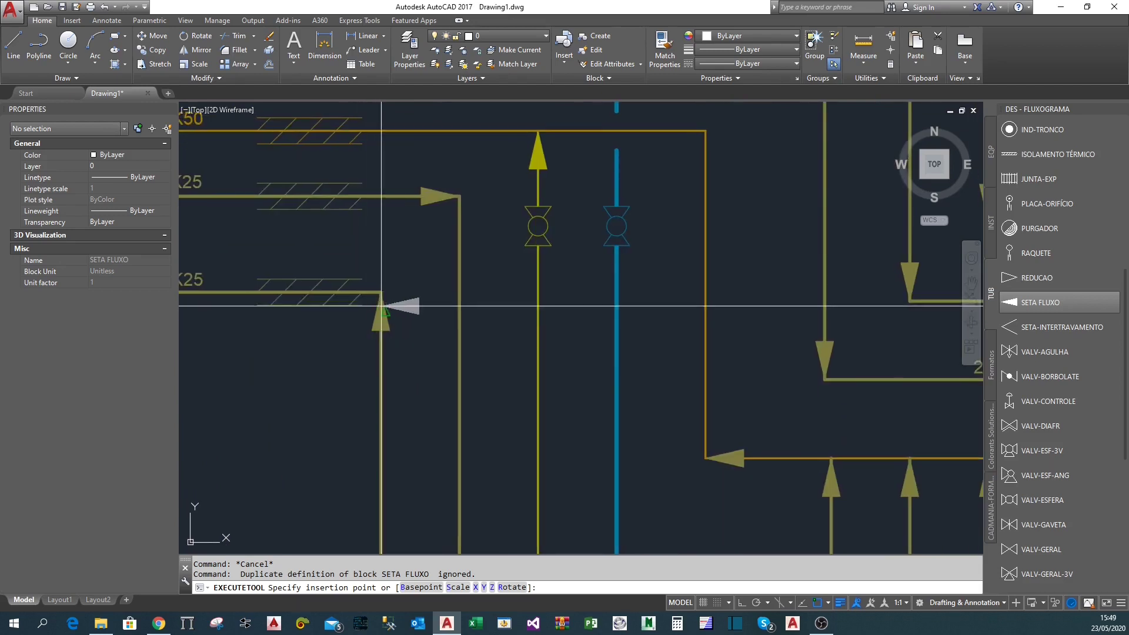
scroll(470, 198, up, 2)
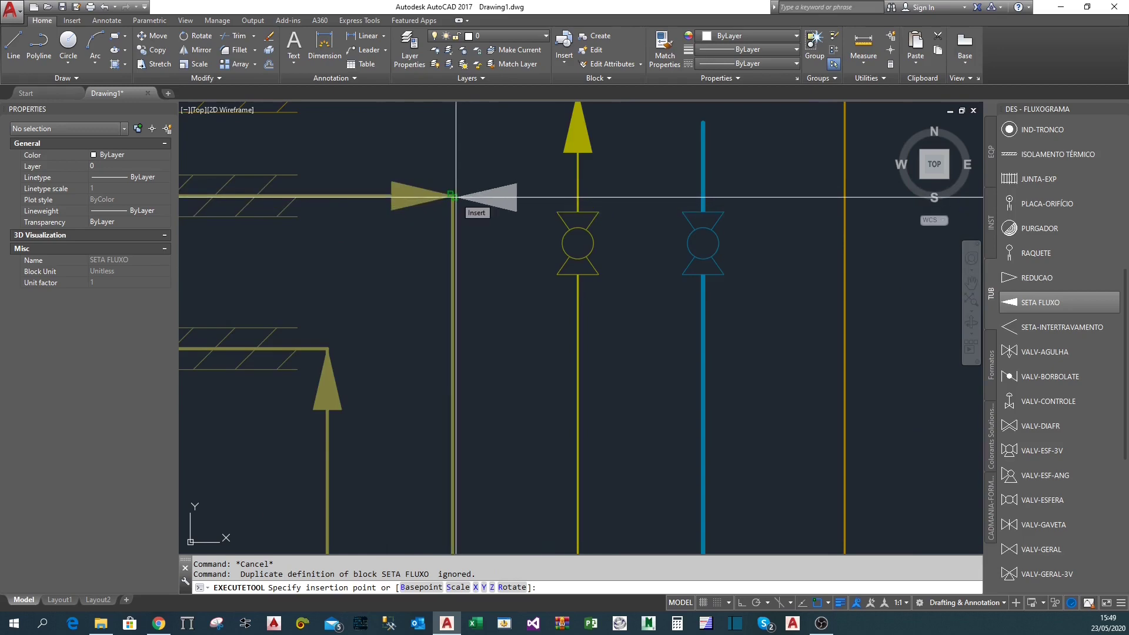
scroll(476, 212, down, 4)
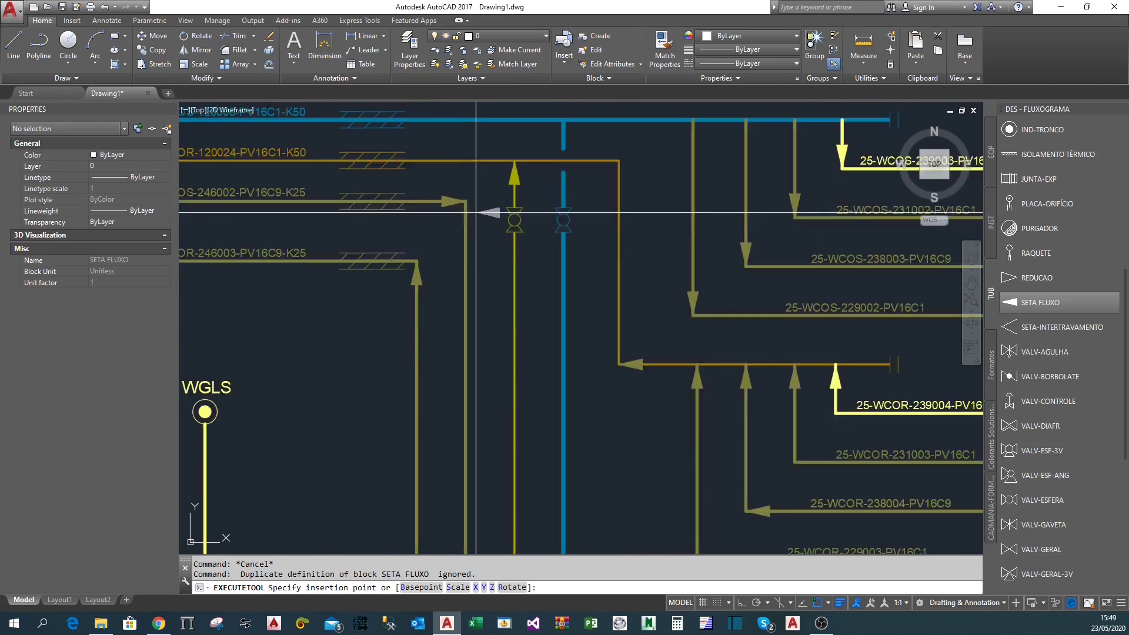
middle_drag(464, 330, 525, 226)
scroll(527, 253, down, 6)
middle_drag(473, 502, 547, 379)
scroll(523, 330, up, 4)
middle_drag(518, 306, 608, 319)
key(Escape)
Run the AIB (ARLAN_INSERE_BLOCO) command at the sample polylines and answer Não to changing the configuration.
scroll(625, 308, down, 5)
scroll(617, 307, up, 7)
scroll(617, 308, down, 8)
scroll(622, 339, up, 5)
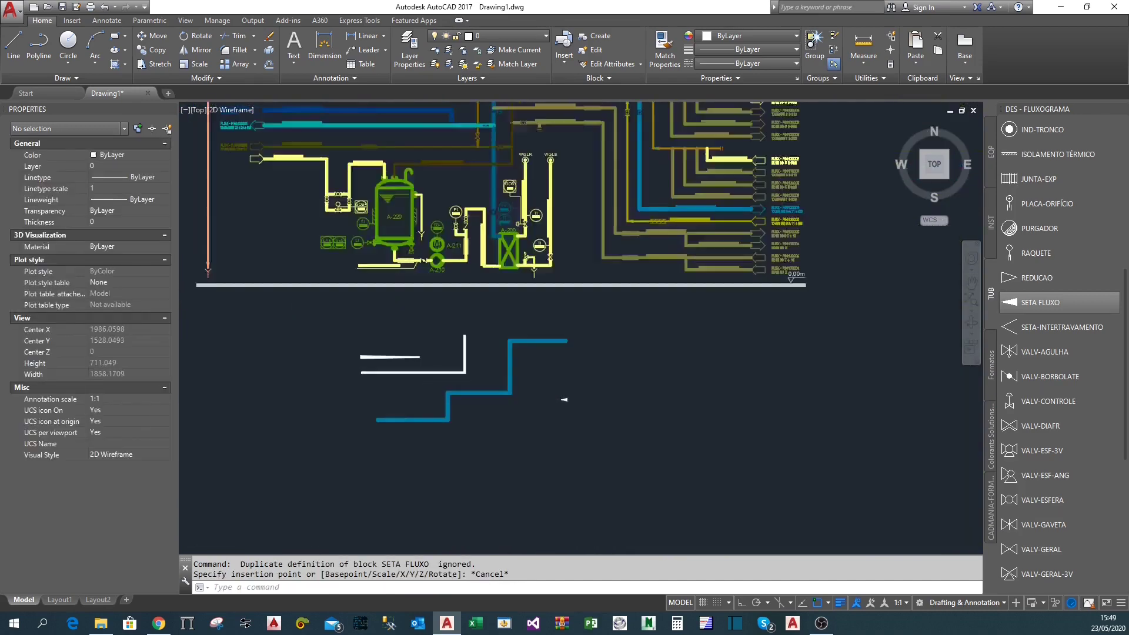
scroll(653, 391, down, 2)
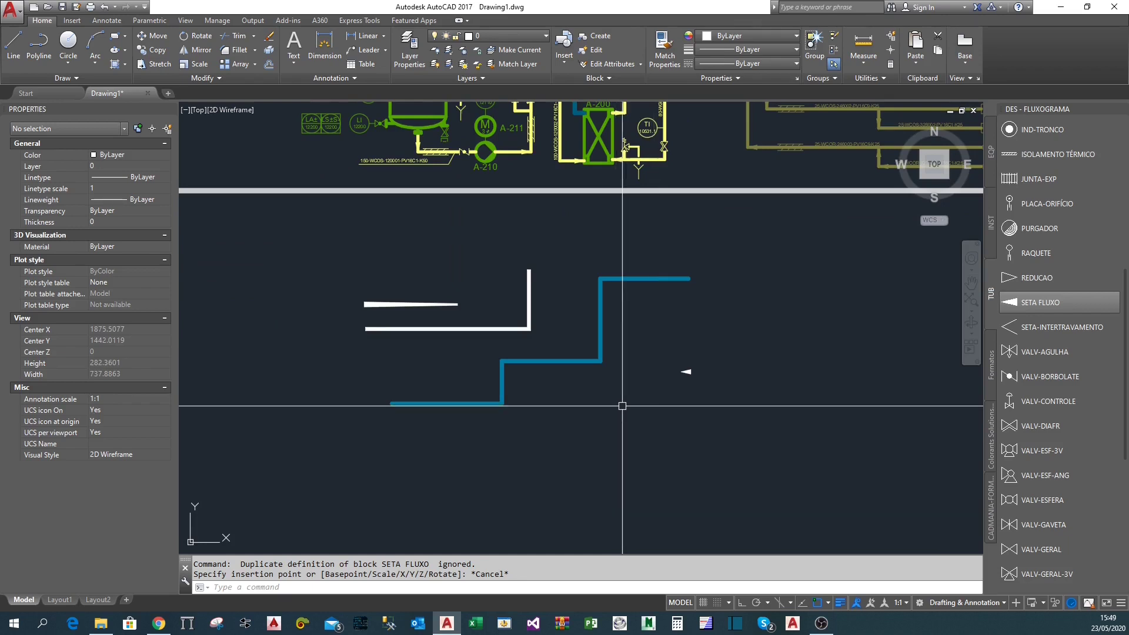
scroll(621, 405, up, 3)
middle_drag(656, 393, 684, 404)
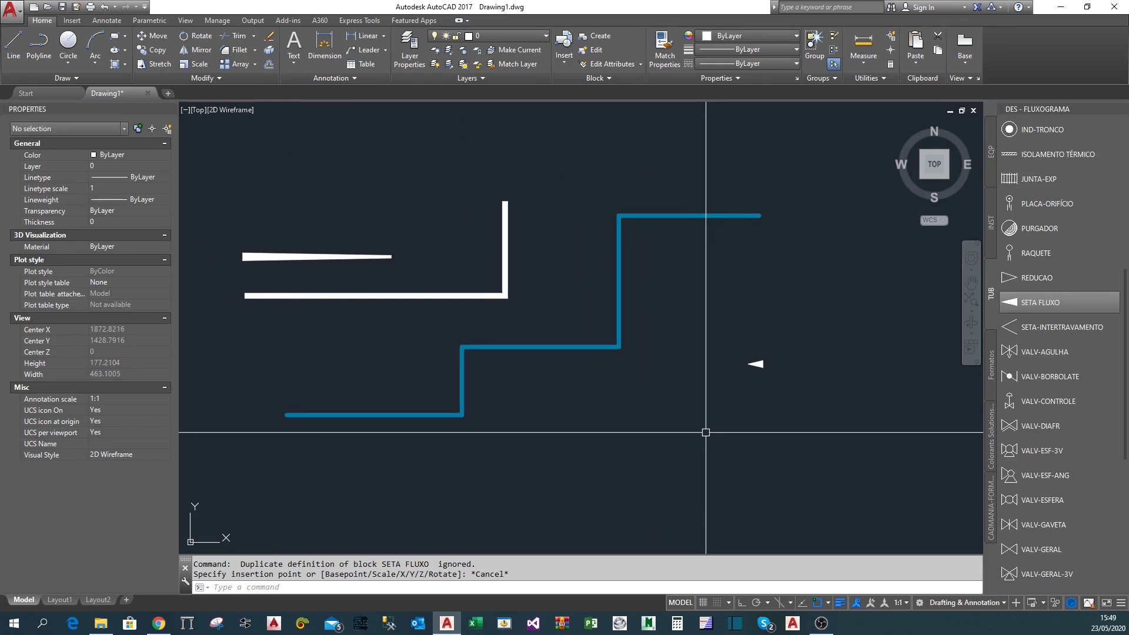
text(AIb)
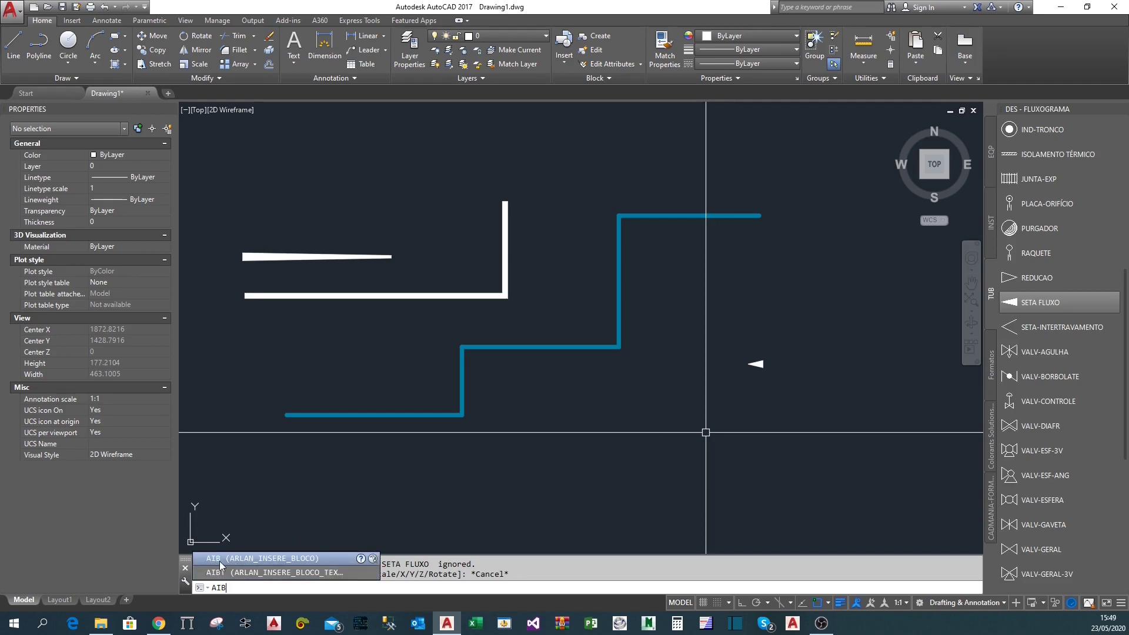
click(296, 558)
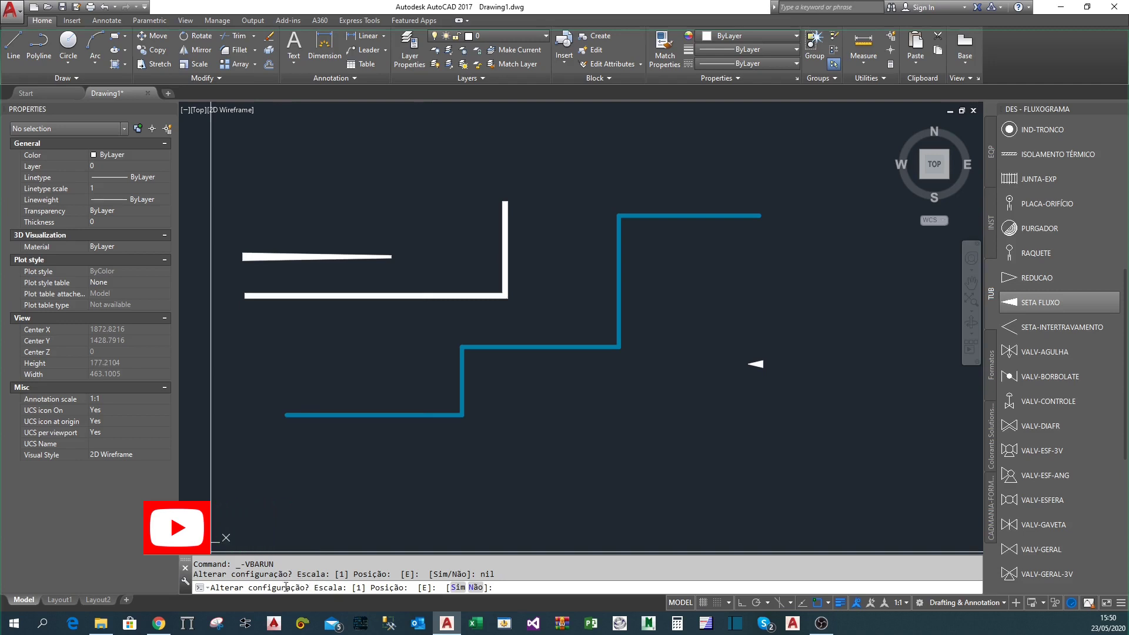
click(475, 587)
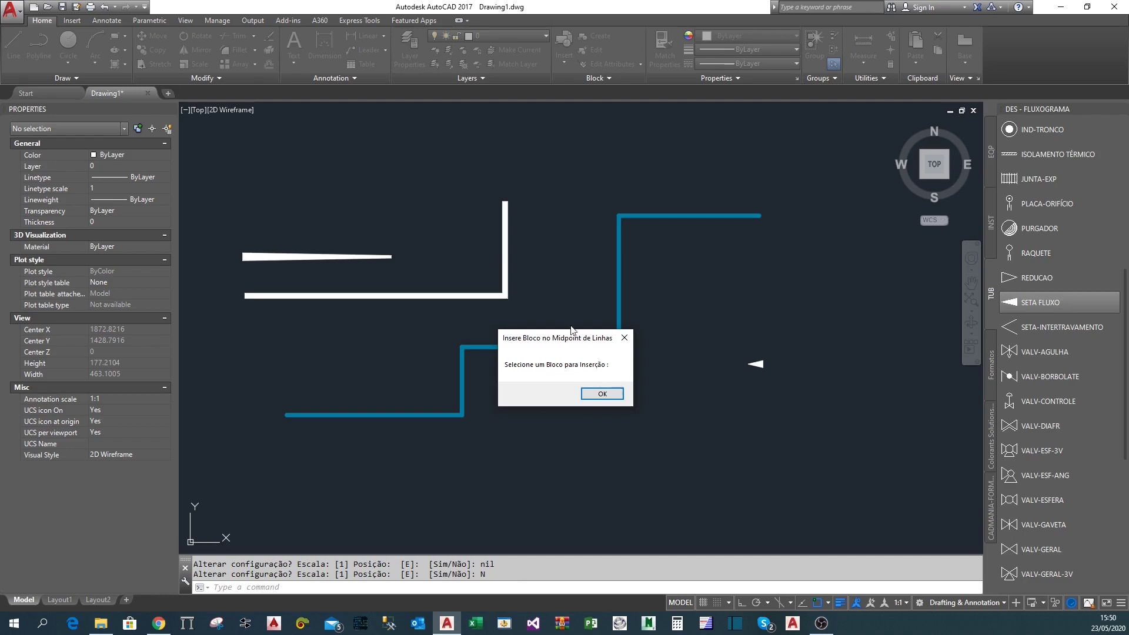
Choose the loose flow arrow beside the stepped blue lines as the block to insert.
drag(567, 337, 498, 325)
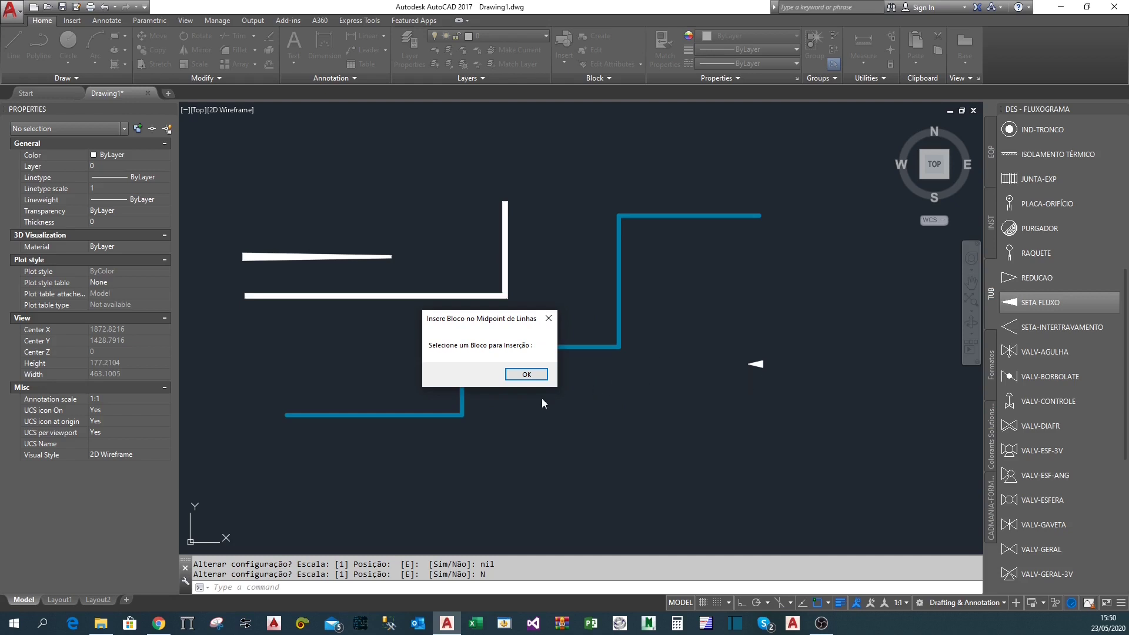
click(529, 378)
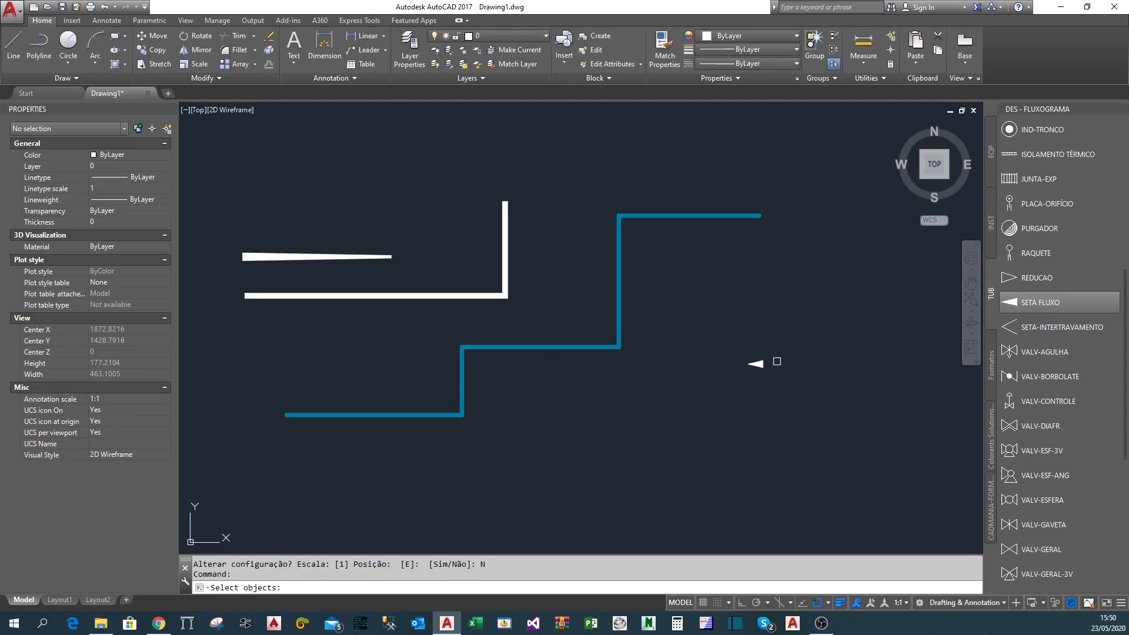
click(760, 362)
scroll(783, 395, up, 3)
scroll(688, 339, down, 3)
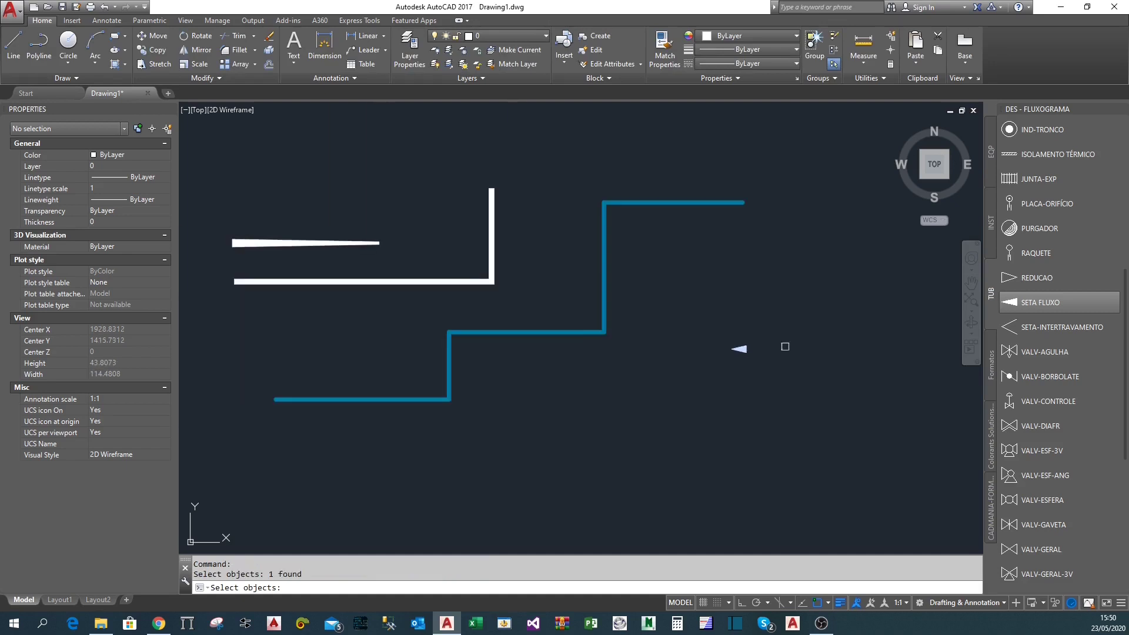
middle_drag(710, 356, 747, 367)
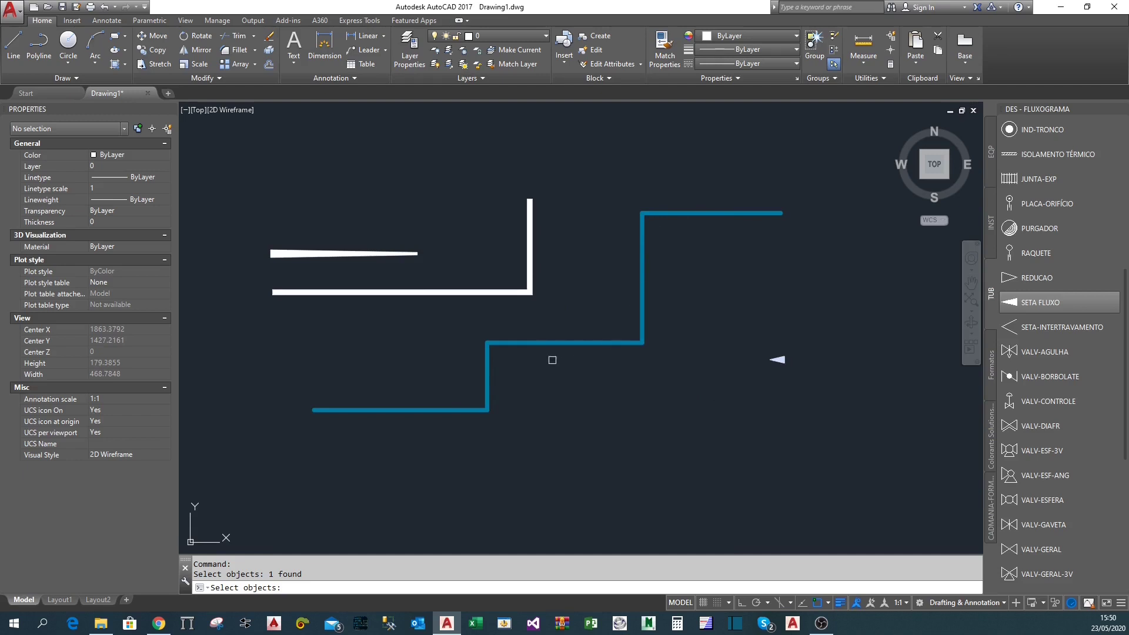
middle_drag(667, 396, 687, 393)
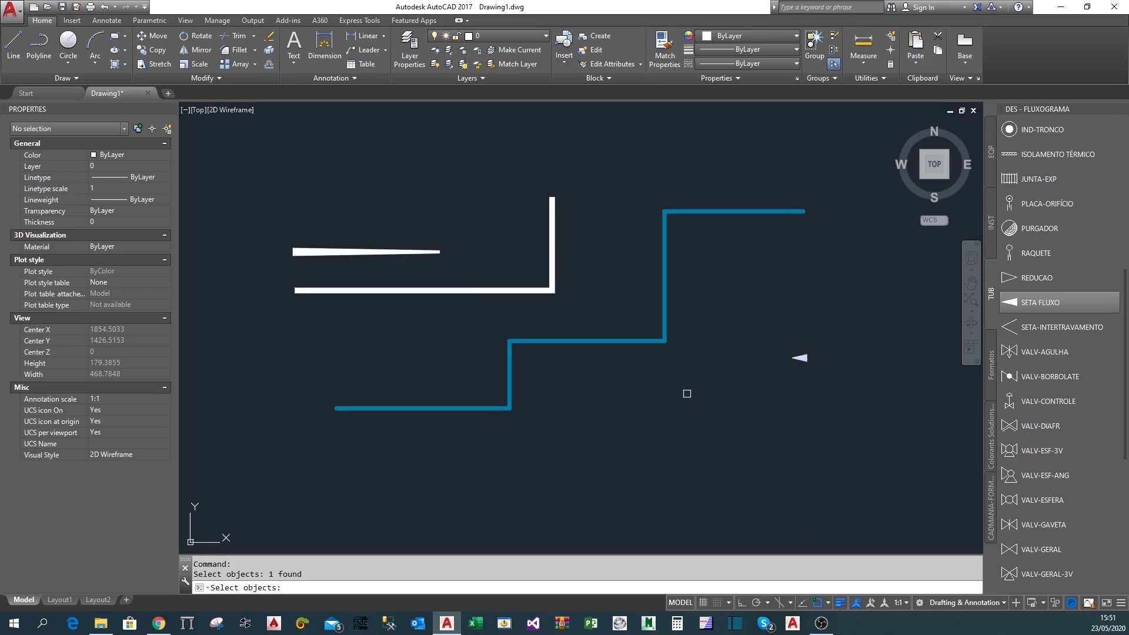
key(Return)
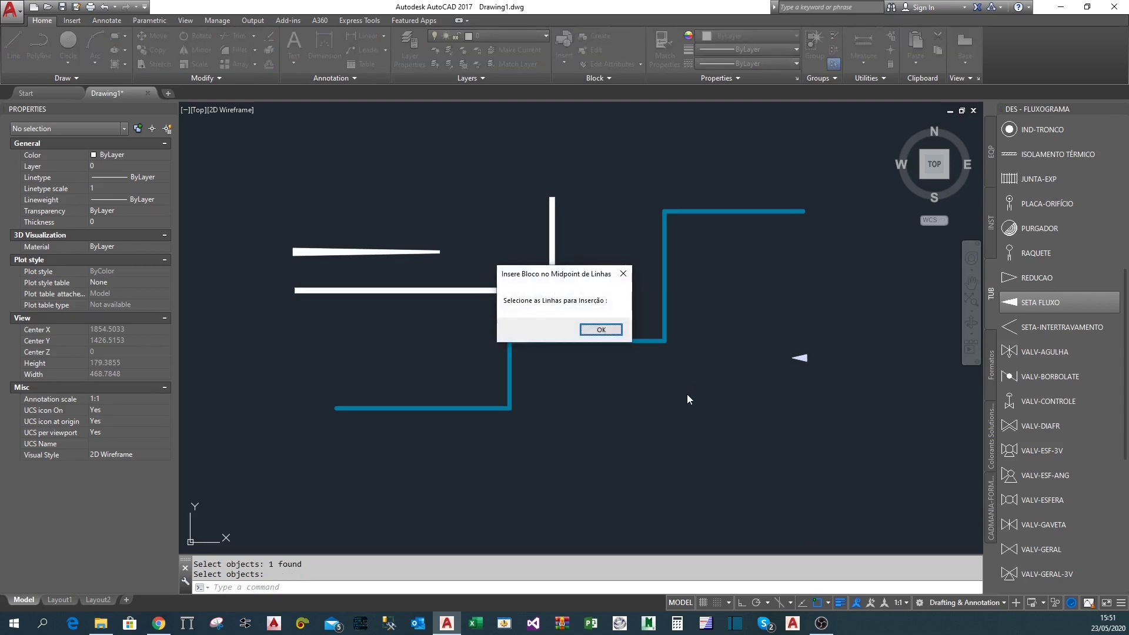
Select all five segments of the stepped blue line as insertion lines and place a flow arrow on each.
drag(536, 273, 550, 278)
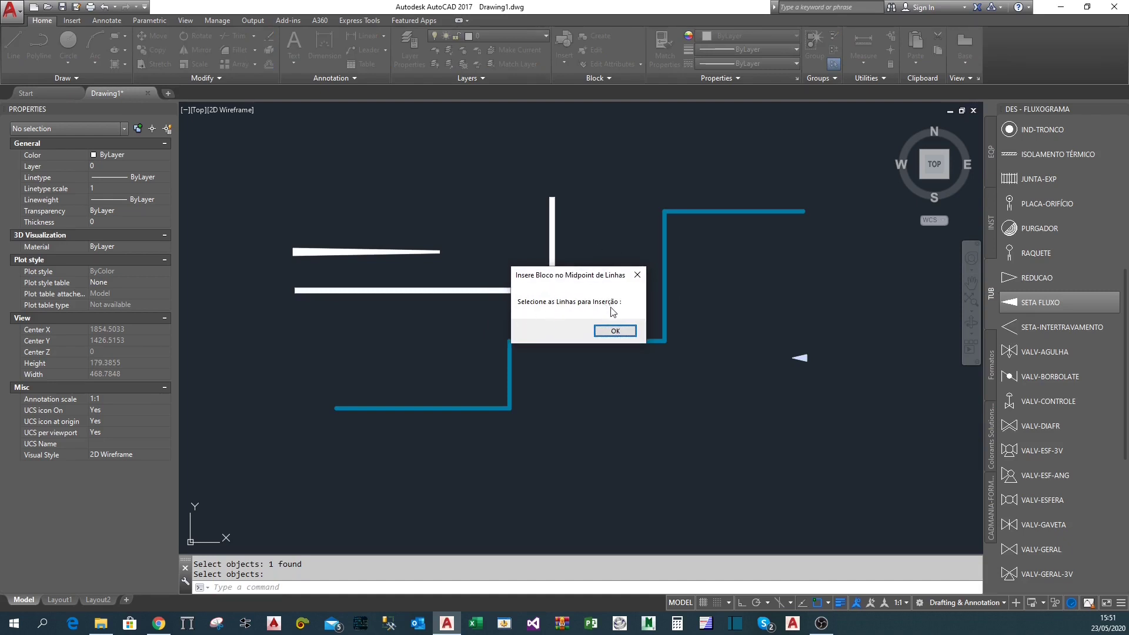
click(608, 331)
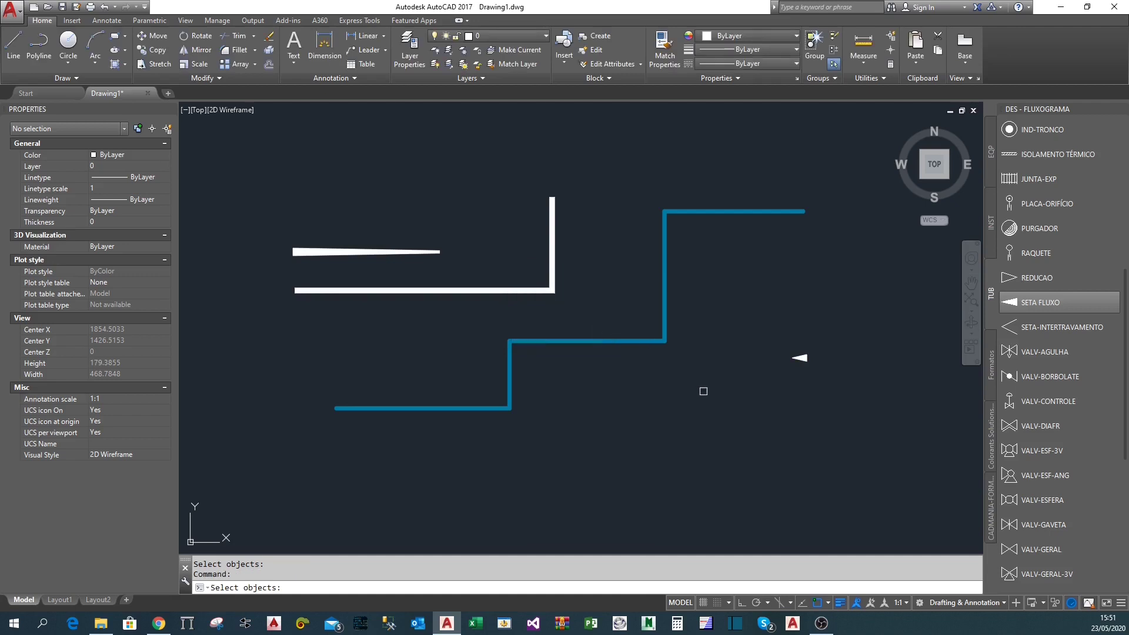
click(702, 404)
click(615, 231)
click(578, 445)
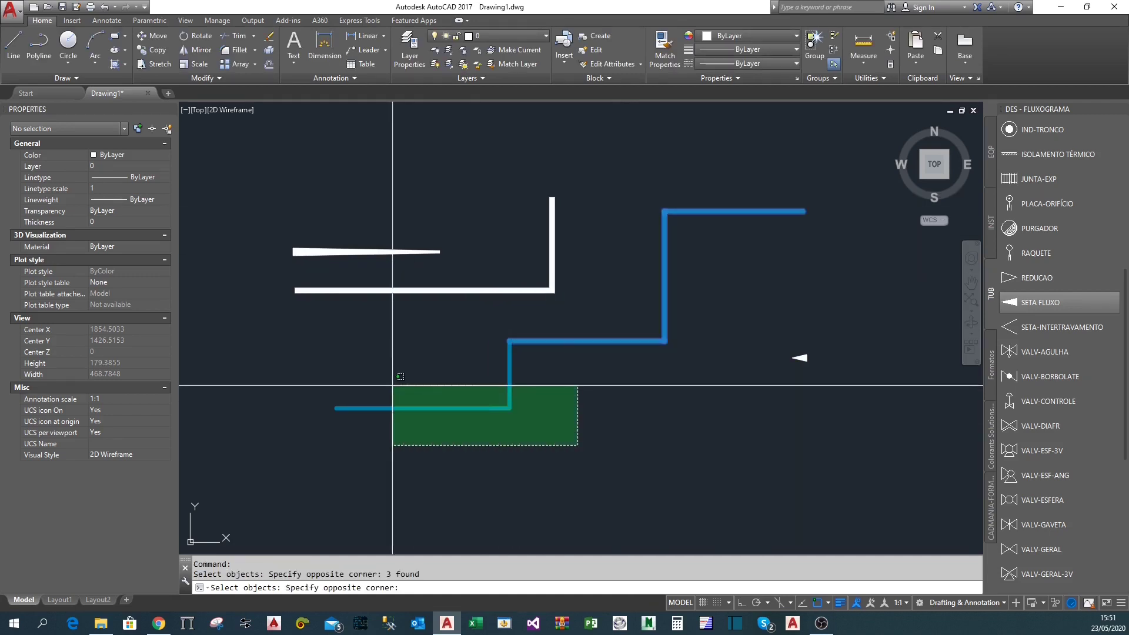
click(392, 385)
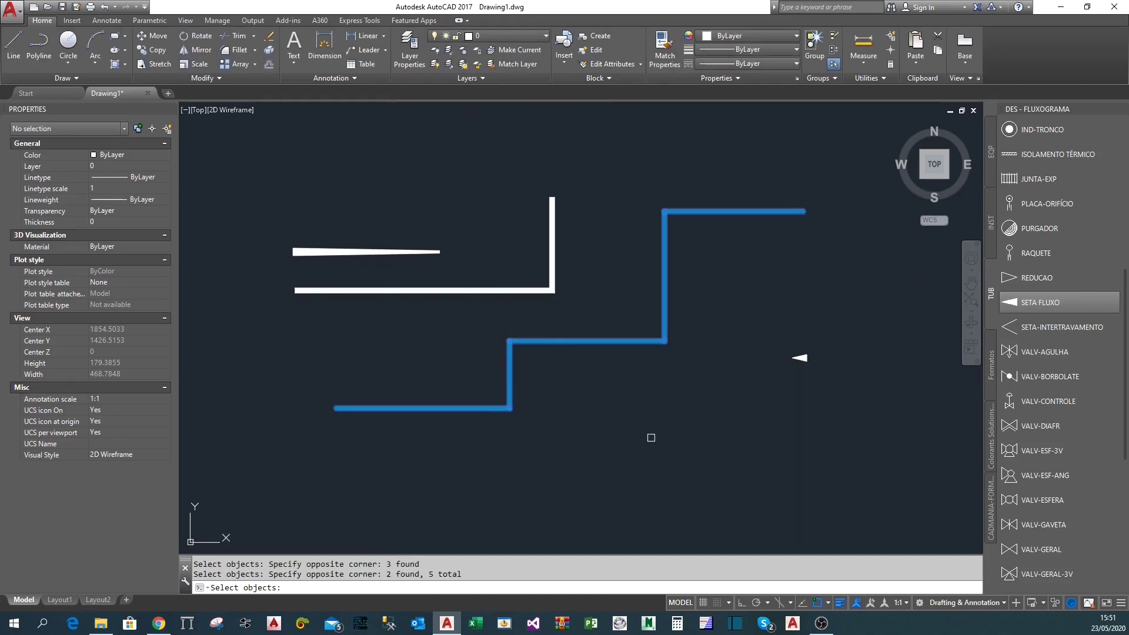
key(Return)
Examine the direction and position of the flow arrows placed along the stepped blue line.
scroll(499, 406, up, 6)
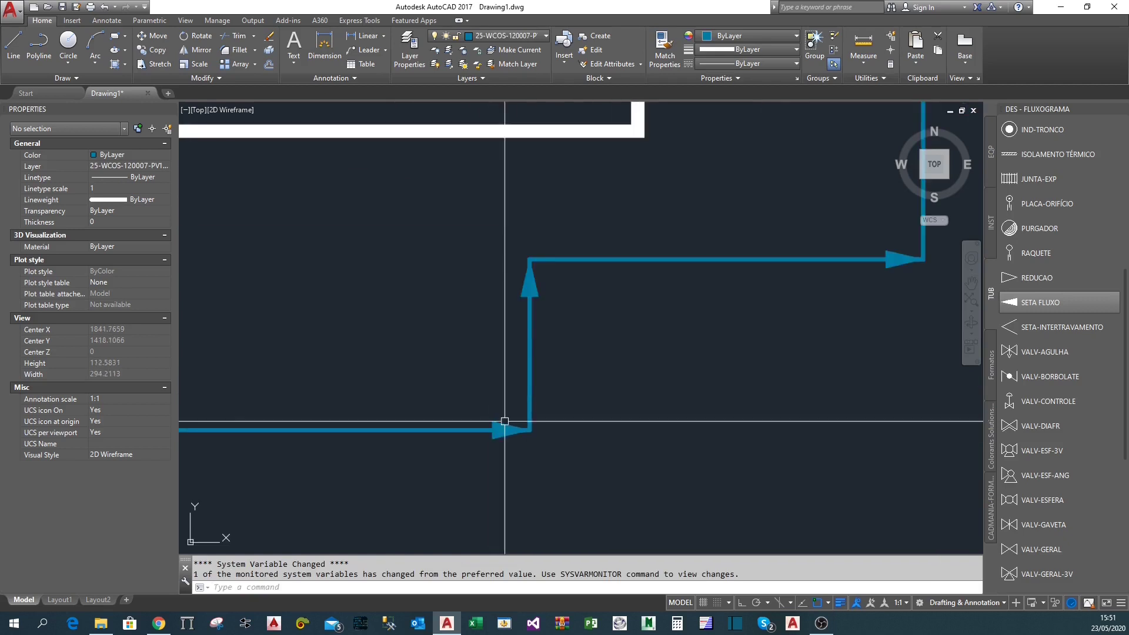
scroll(553, 459, down, 2)
middle_drag(749, 370, 414, 461)
middle_drag(631, 354, 587, 552)
middle_drag(667, 295, 447, 328)
scroll(652, 304, down, 2)
middle_drag(570, 395, 645, 311)
middle_drag(497, 461, 754, 358)
scroll(568, 390, up, 2)
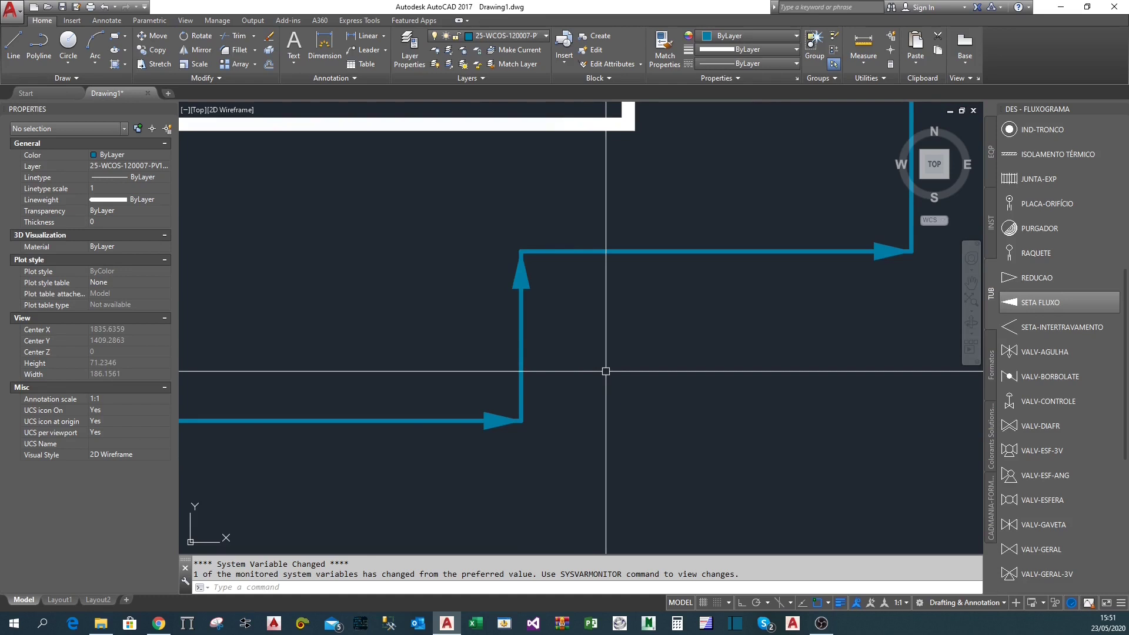
scroll(670, 379, down, 2)
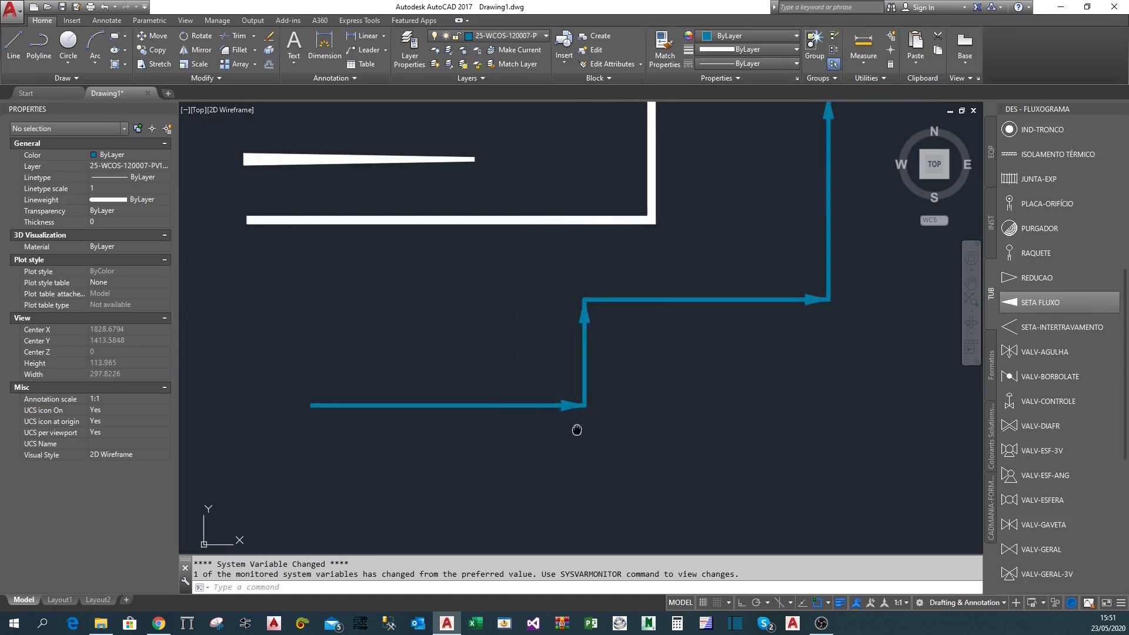
Check the start and end points of the lowest horizontal blue segment against its flow arrow, and clear the selection.
scroll(335, 424, up, 2)
click(315, 408)
click(265, 332)
scroll(297, 347, up, 3)
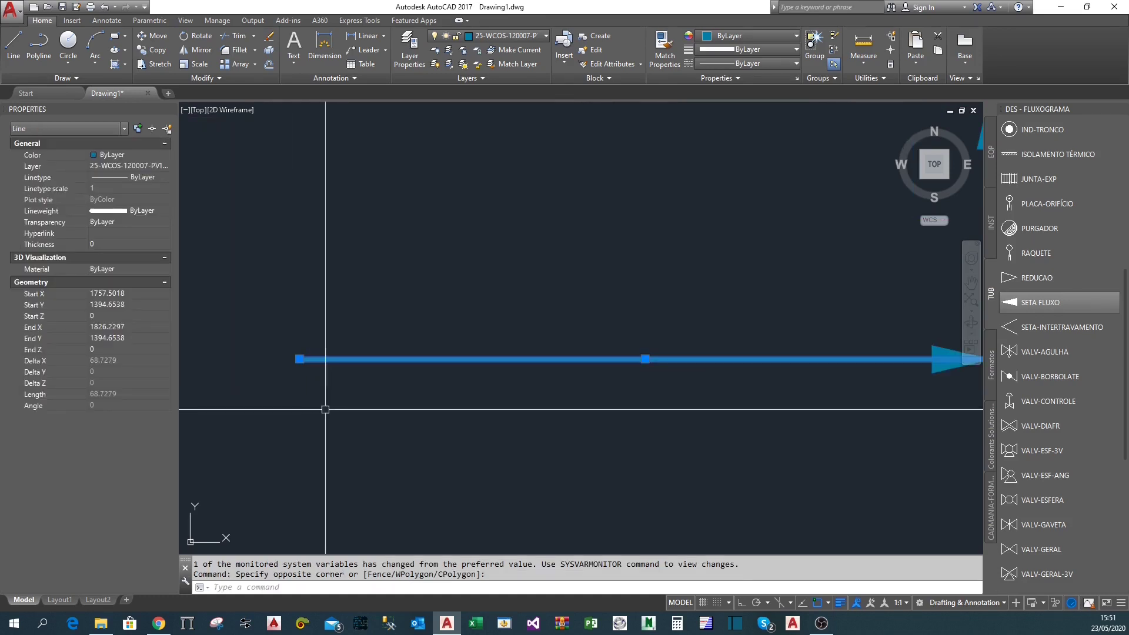
scroll(309, 353, down, 2)
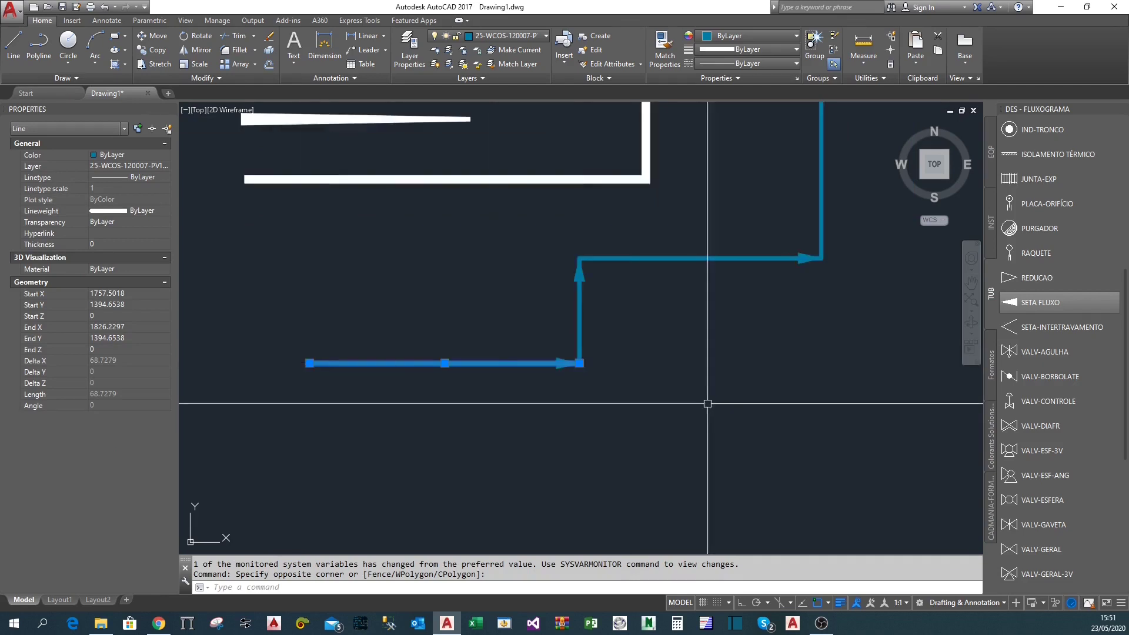
scroll(647, 347, up, 1)
middle_drag(539, 365, 866, 406)
middle_drag(731, 453, 715, 409)
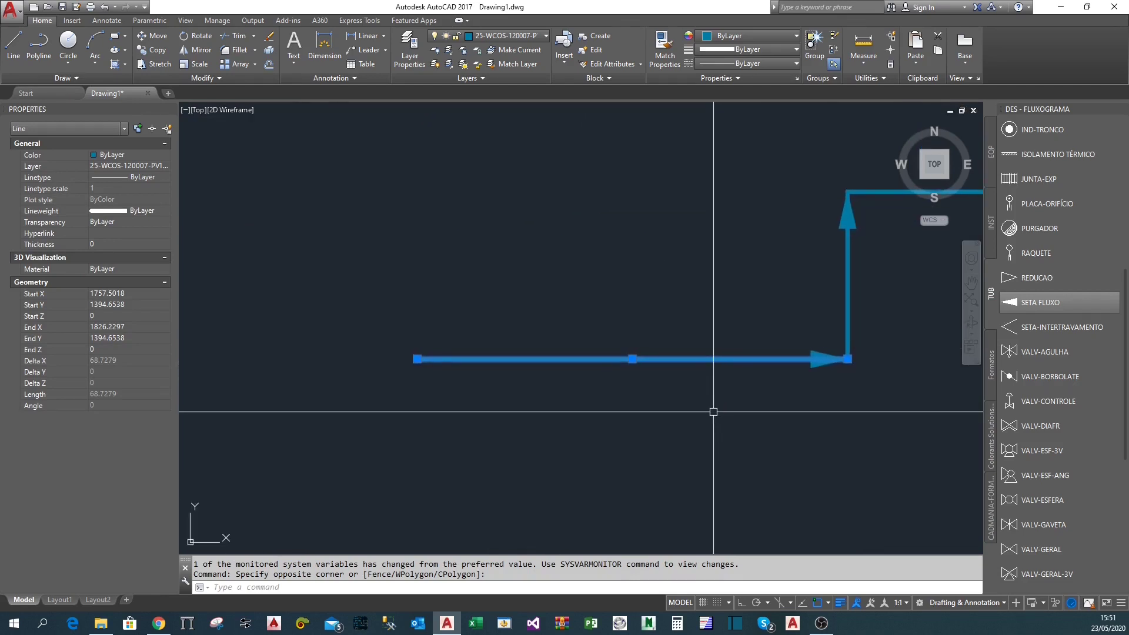
key(Escape)
Compare the arrows at the segment ends over the whole stepped run, from its lower-left start to its upper-right end.
scroll(517, 391, down, 3)
middle_drag(650, 428, 496, 448)
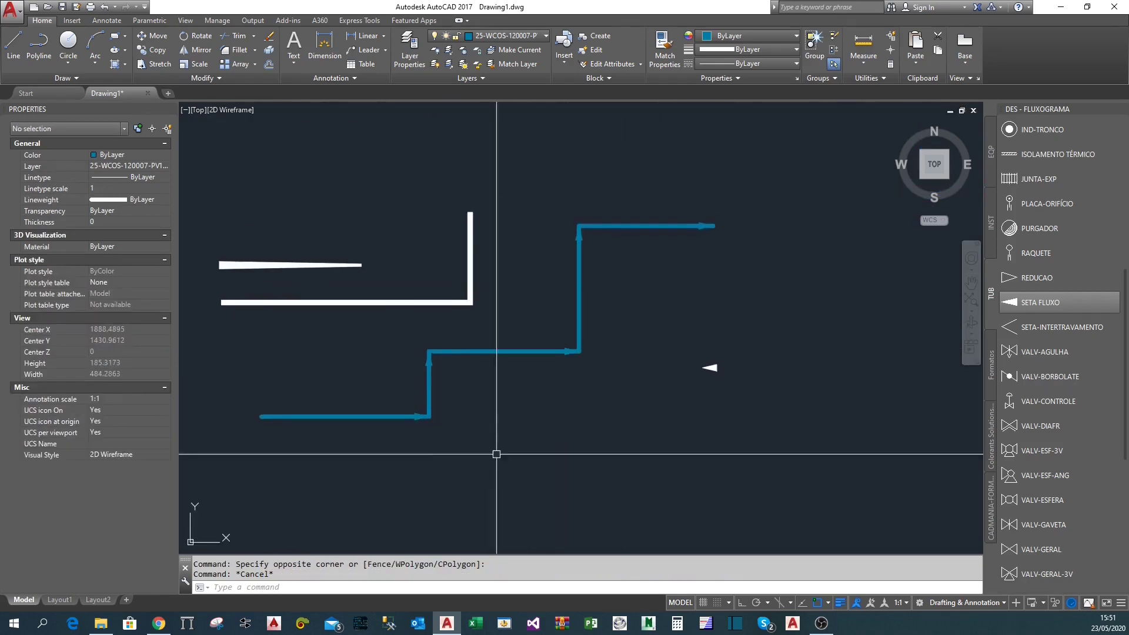
scroll(429, 430, up, 3)
scroll(370, 456, down, 2)
middle_drag(405, 458, 554, 488)
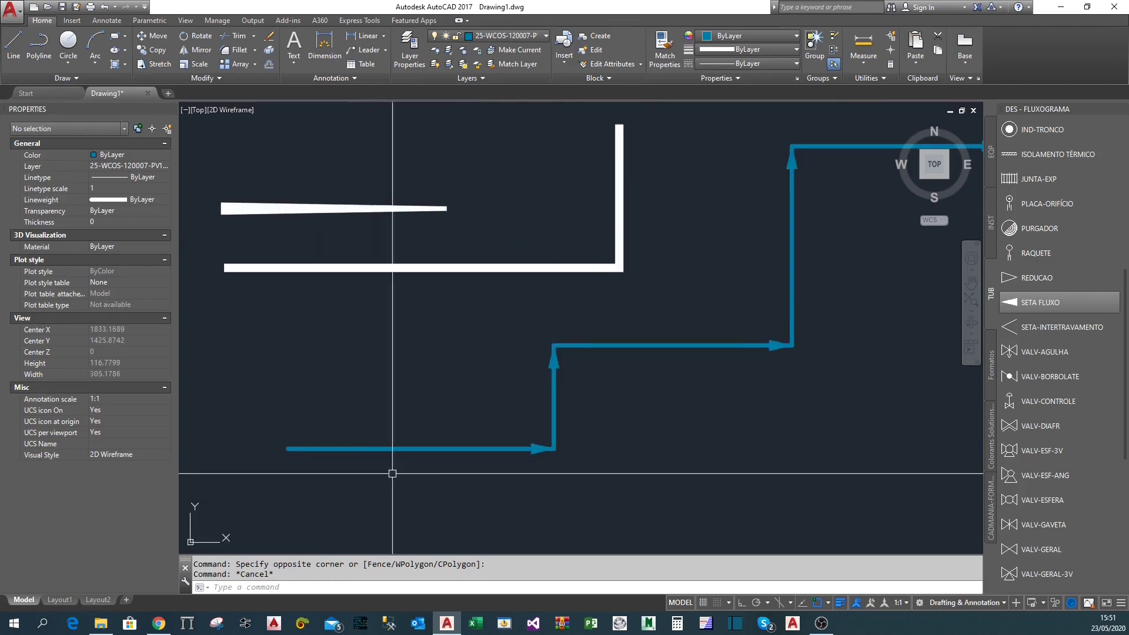
scroll(789, 341, down, 2)
middle_drag(847, 295, 662, 332)
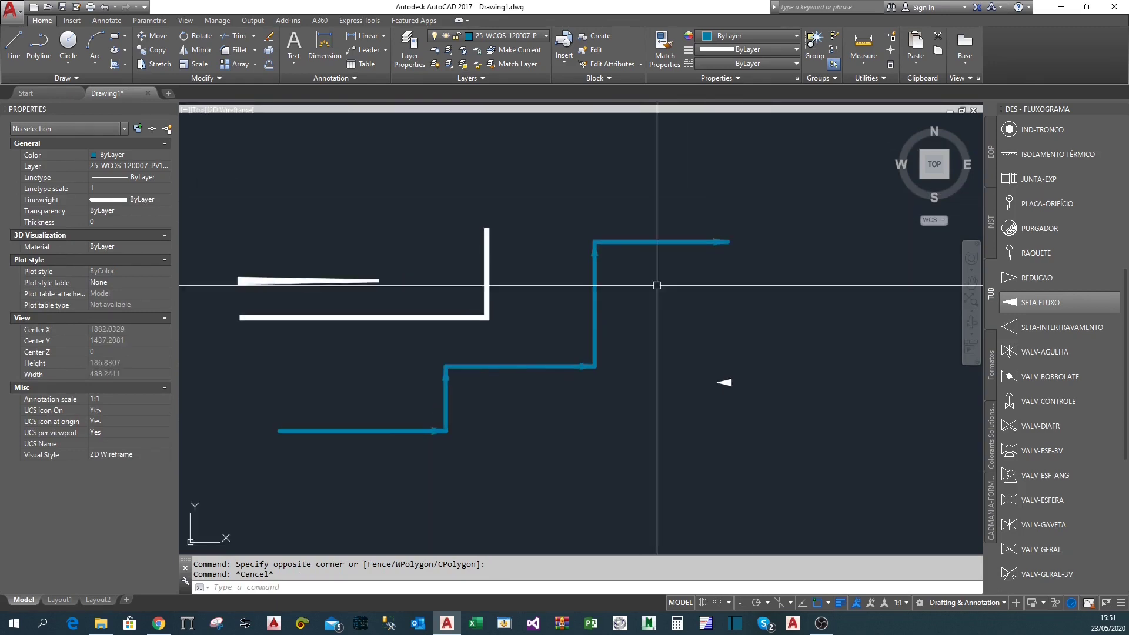
middle_drag(588, 415, 691, 335)
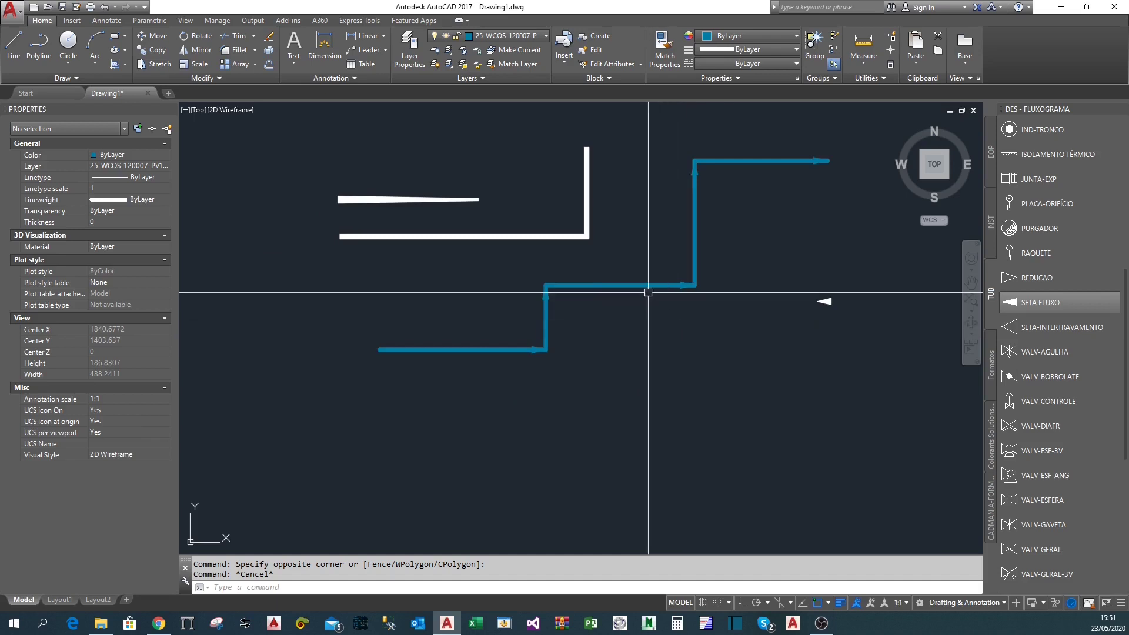
scroll(674, 304, up, 2)
scroll(646, 347, down, 2)
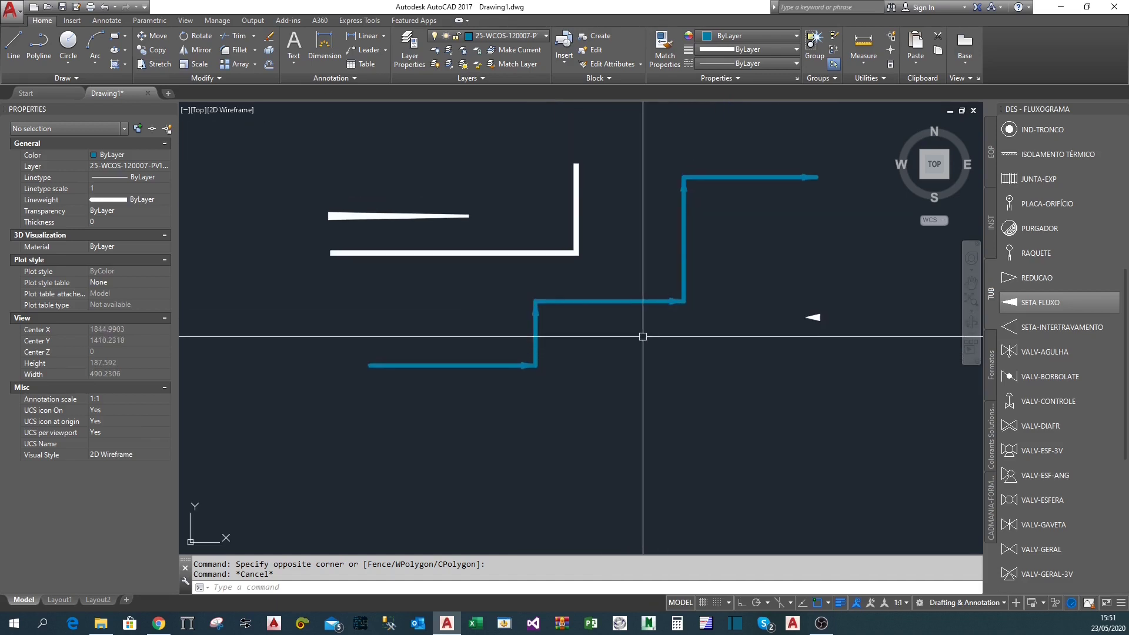
scroll(662, 335, up, 3)
scroll(676, 347, down, 2)
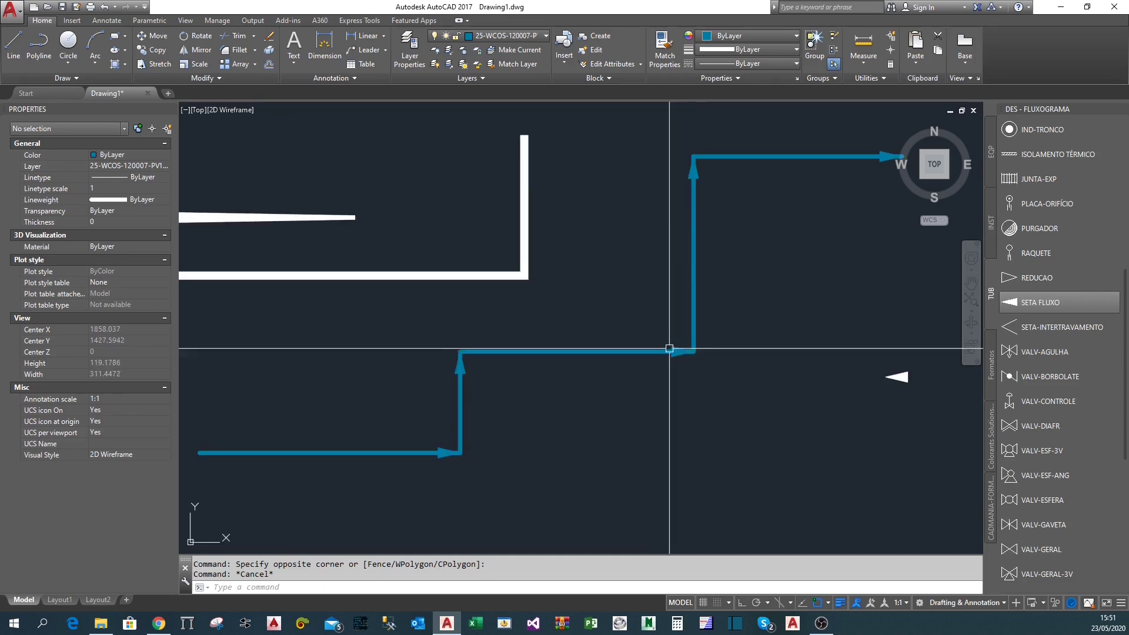
scroll(679, 365, down, 2)
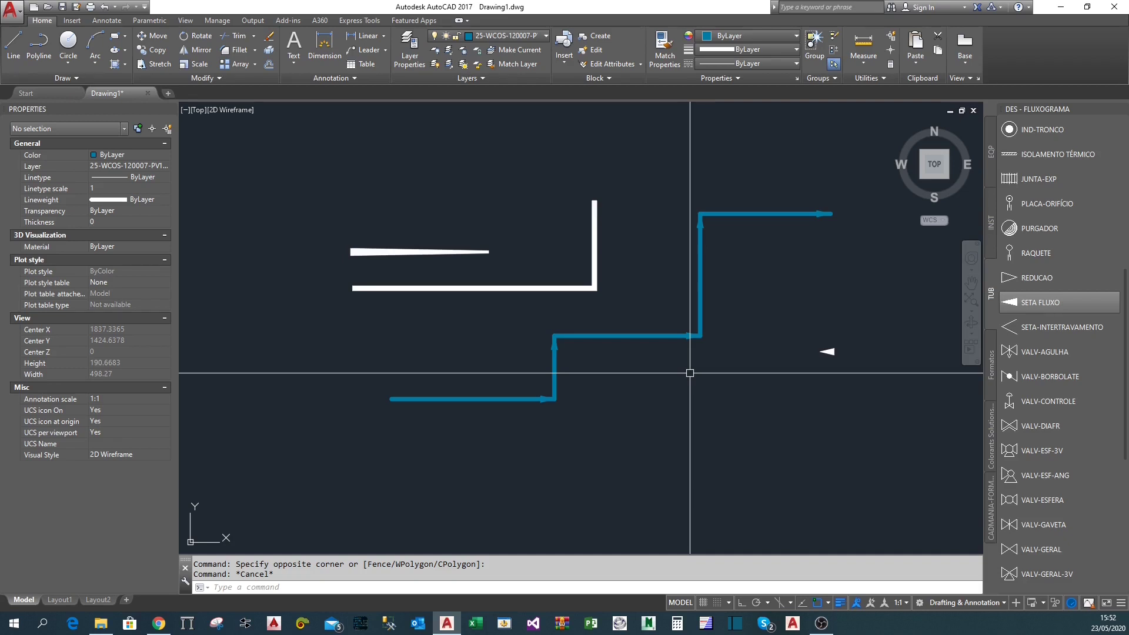
Draw a second stepped run of five orthogonal lines below the first, from its upper-right end to its lower-left end.
text(l)
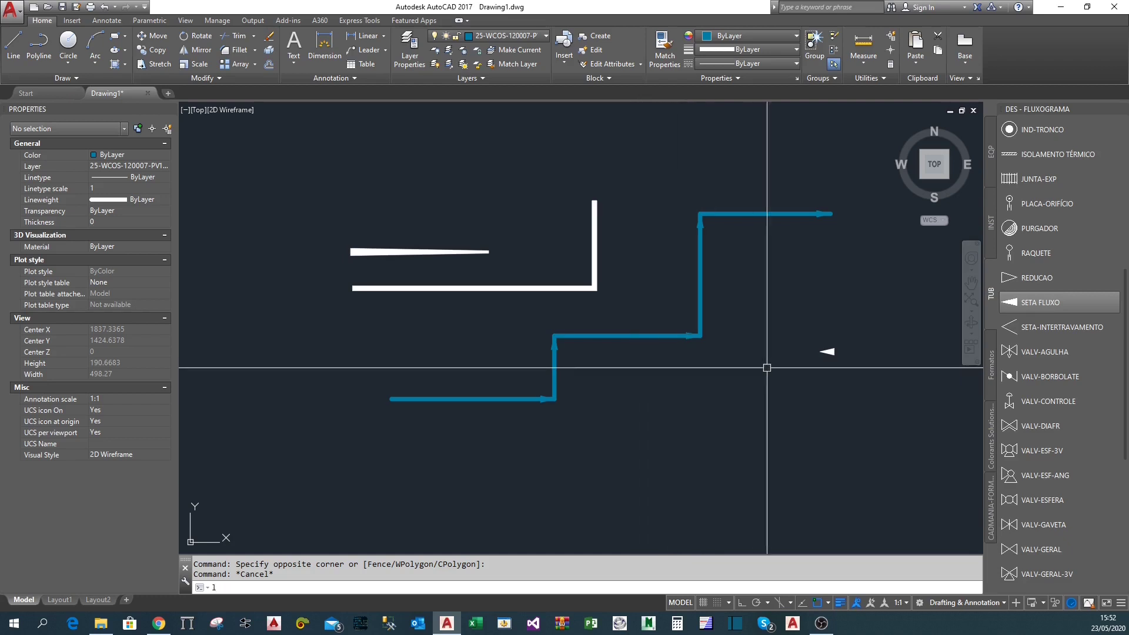
key(Return)
click(830, 248)
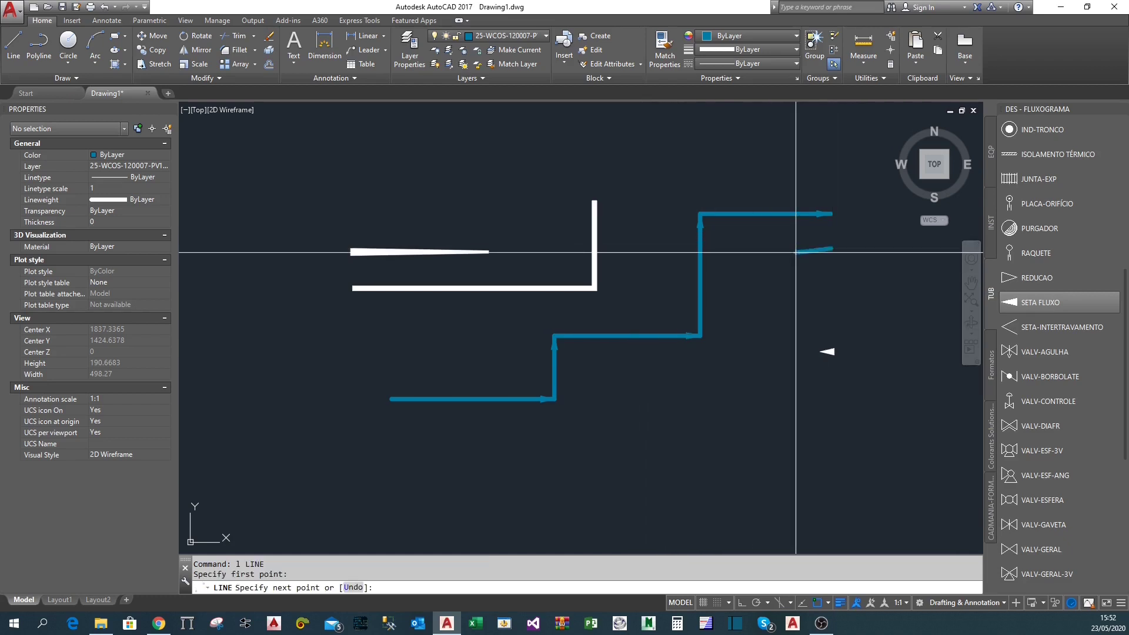
key(F8)
click(735, 258)
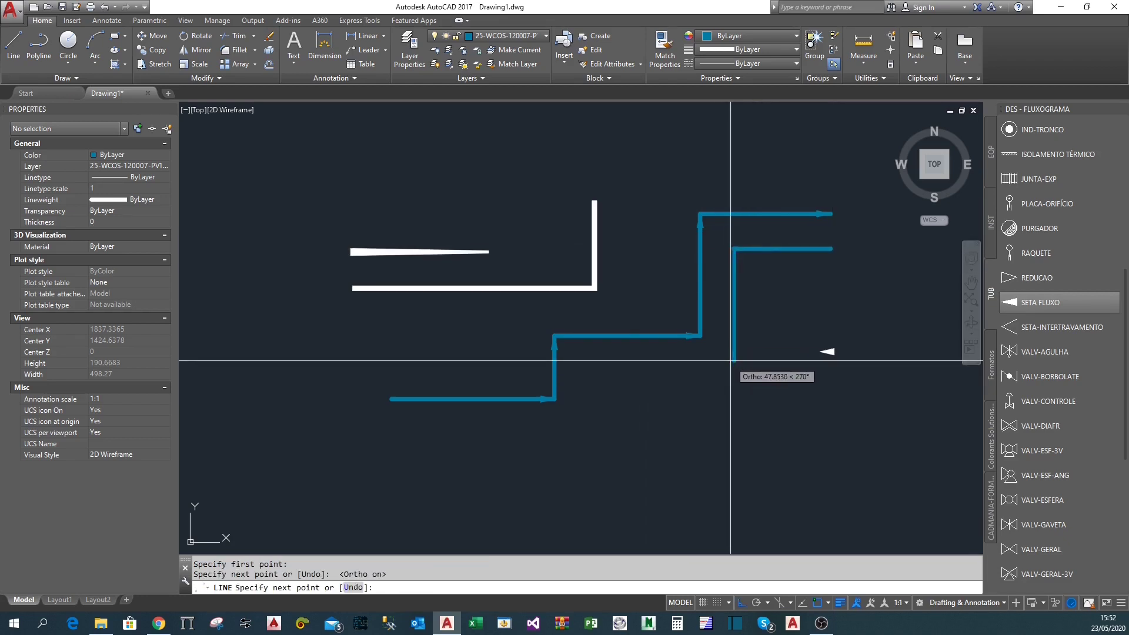
click(733, 368)
click(599, 365)
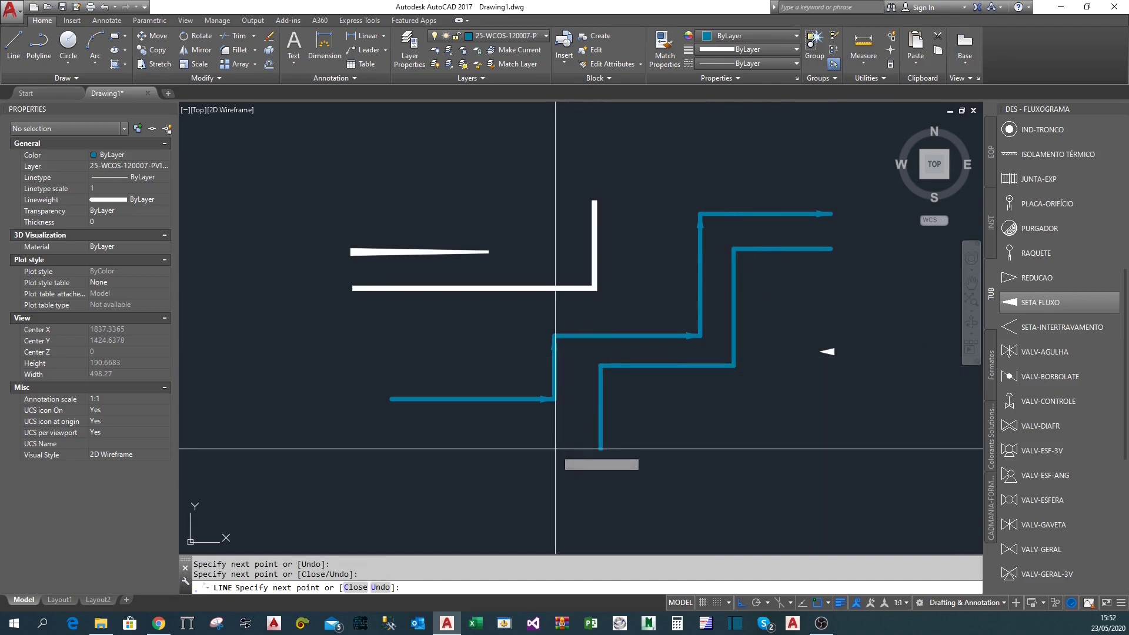
click(599, 434)
click(415, 433)
key(Escape)
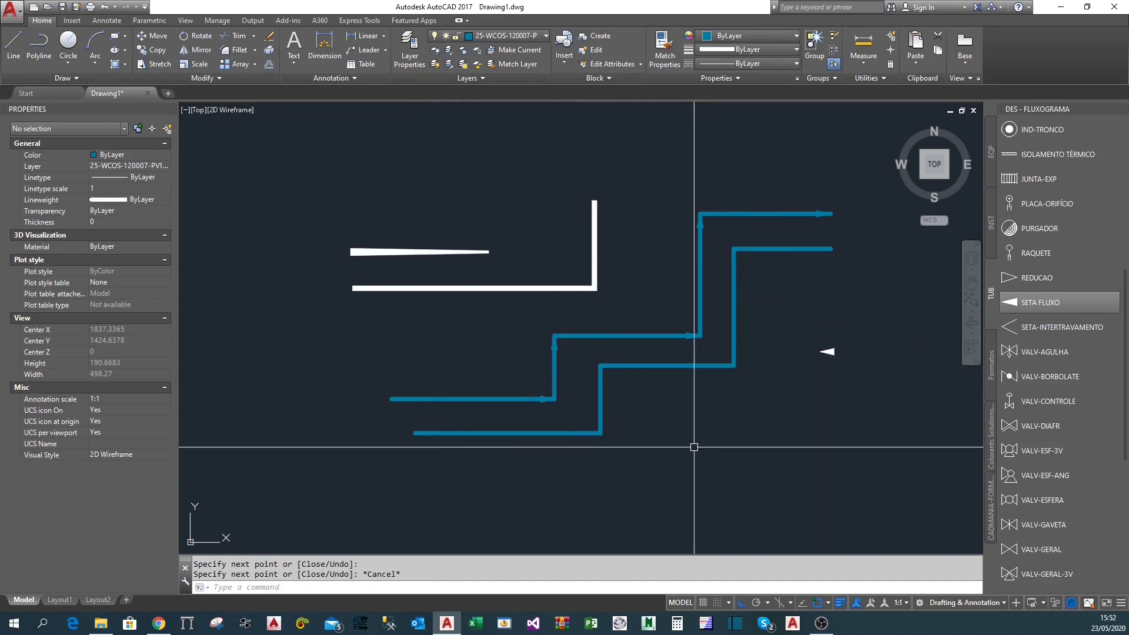
Run the AIB command with the existing configuration and choose the loose flow arrow as the block to insert.
text(a)
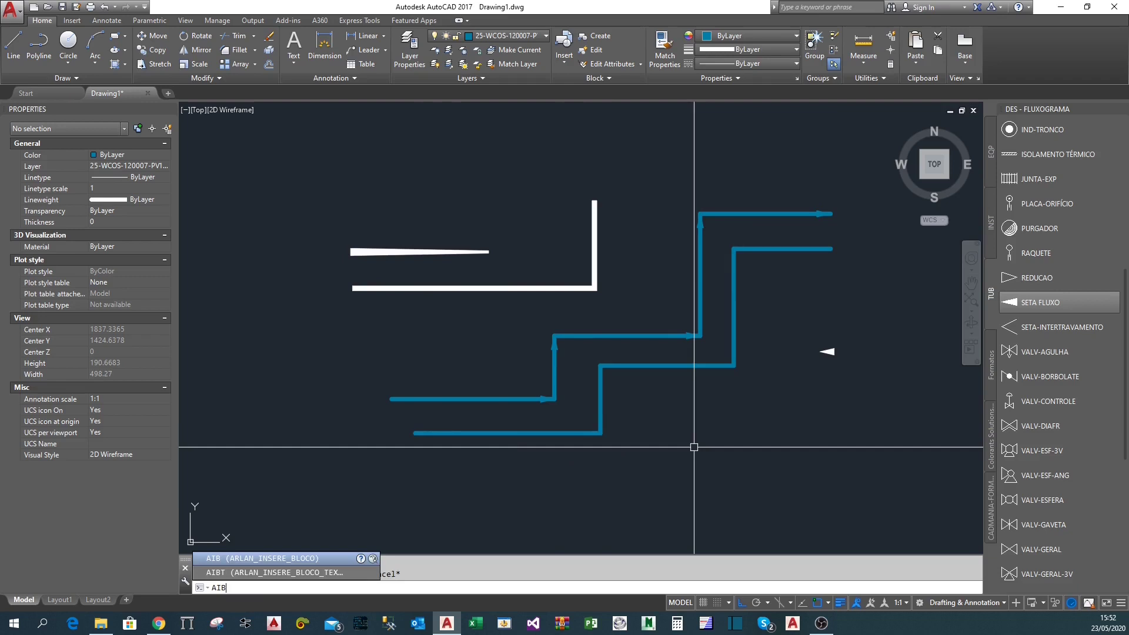
text(IB)
key(Return)
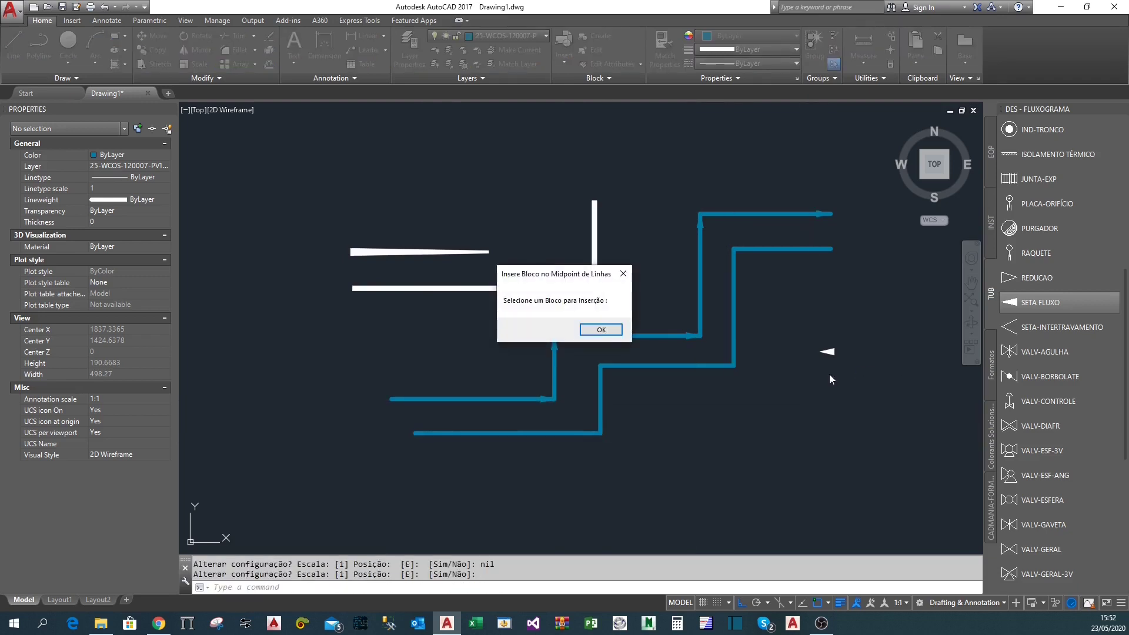
key(Return)
click(849, 390)
click(818, 342)
key(Return)
key(Return)
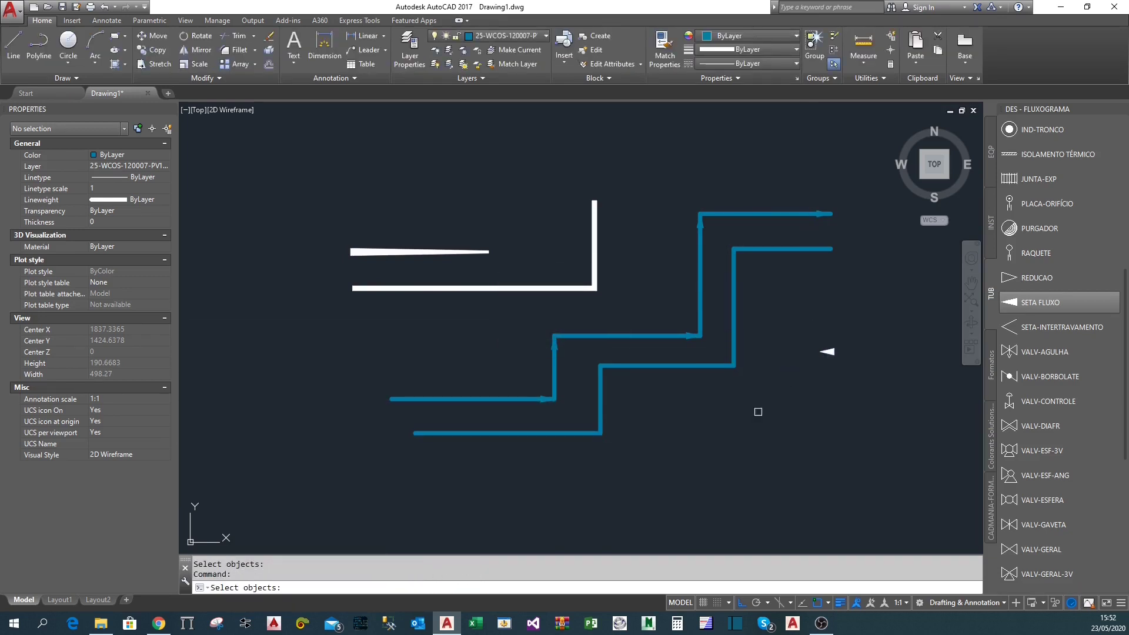
Select the five segments of the second stepped run and insert a flow arrow on each.
click(768, 409)
click(711, 239)
click(647, 459)
click(591, 391)
key(Return)
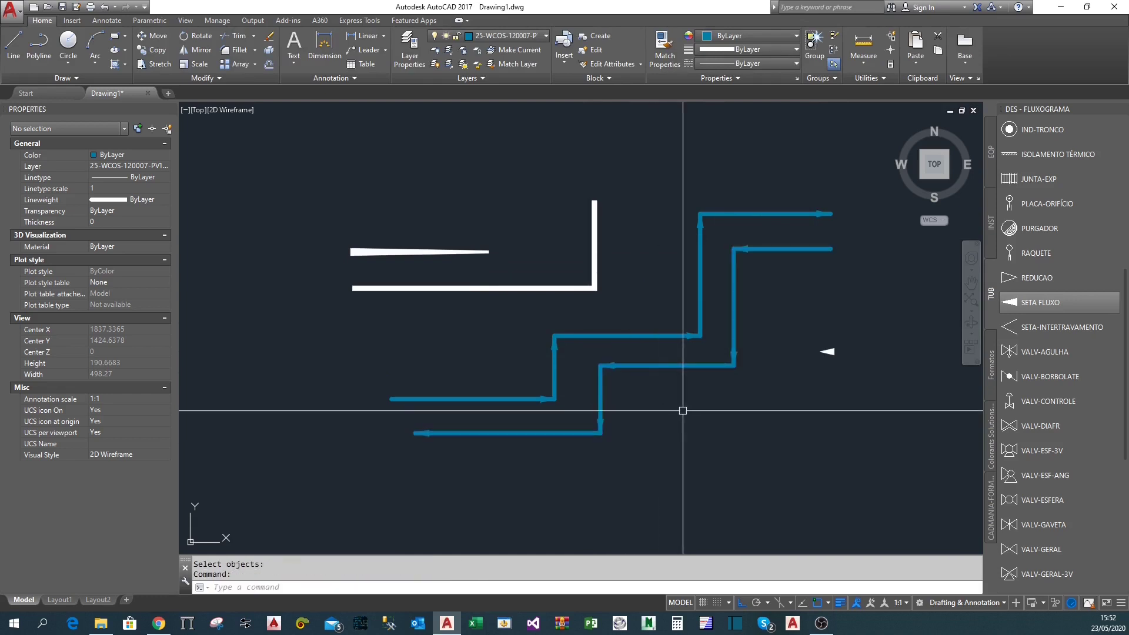
scroll(682, 411, up, 4)
scroll(677, 425, down, 4)
middle_drag(723, 421, 677, 431)
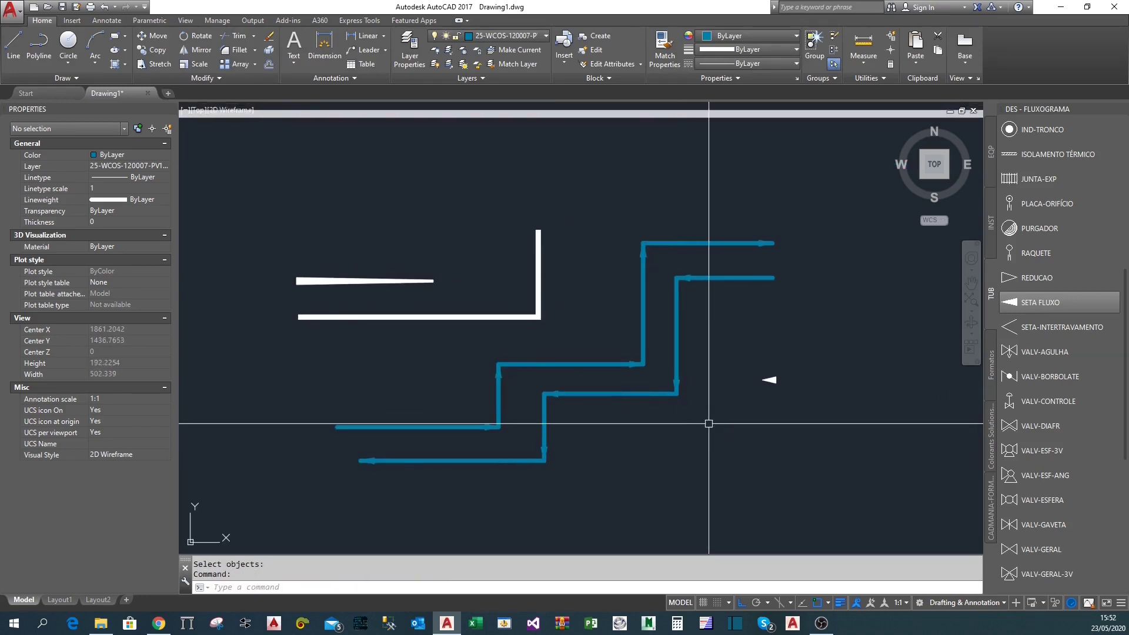
scroll(568, 391, up, 2)
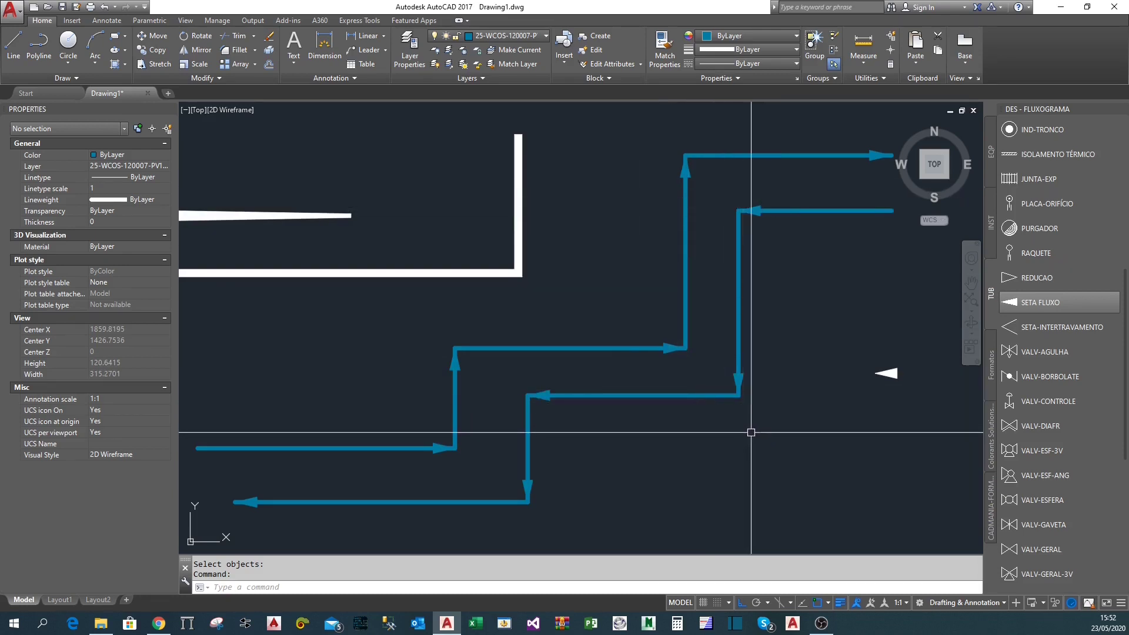
middle_drag(710, 441, 716, 424)
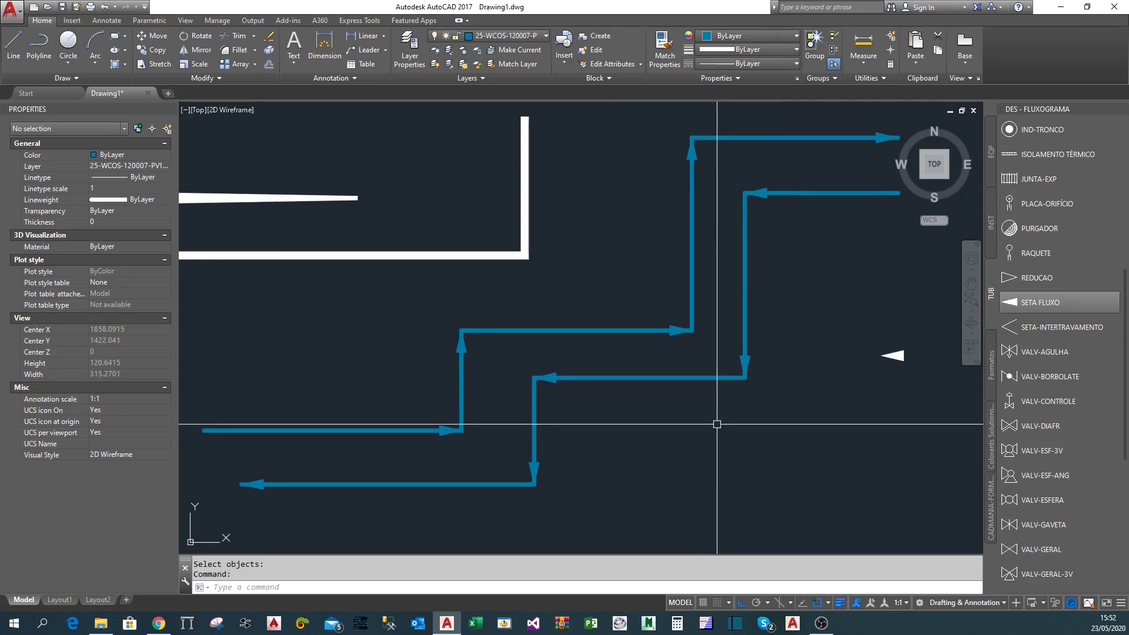
Undo the flow arrows on the second stepped run and reverse the direction of its five segments.
scroll(716, 424, down, 2)
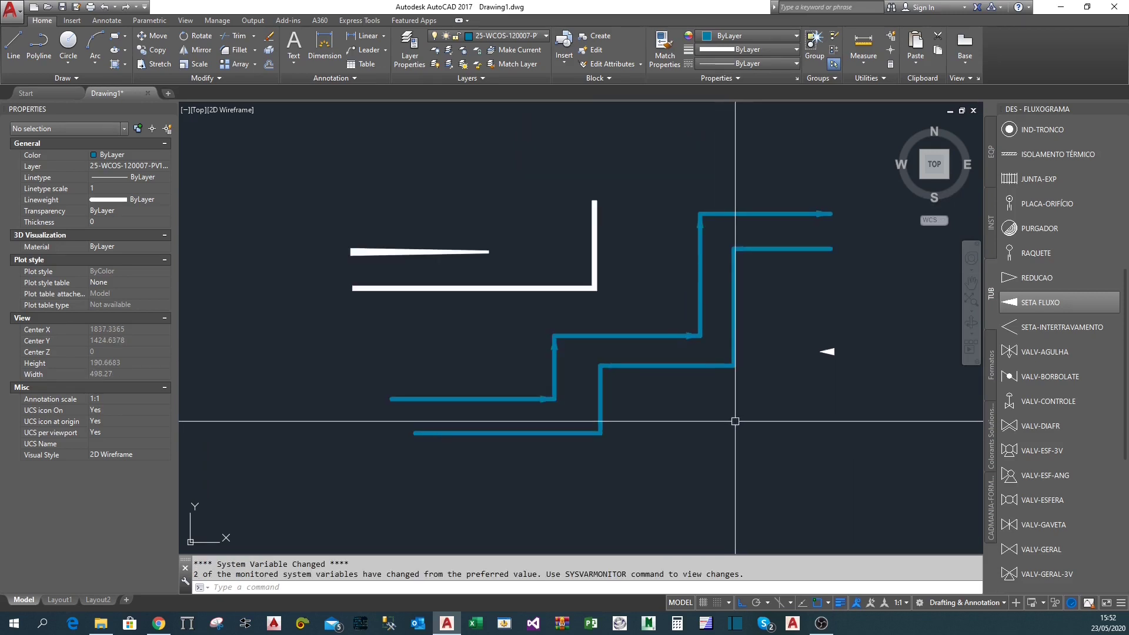
scroll(750, 256, up, 2)
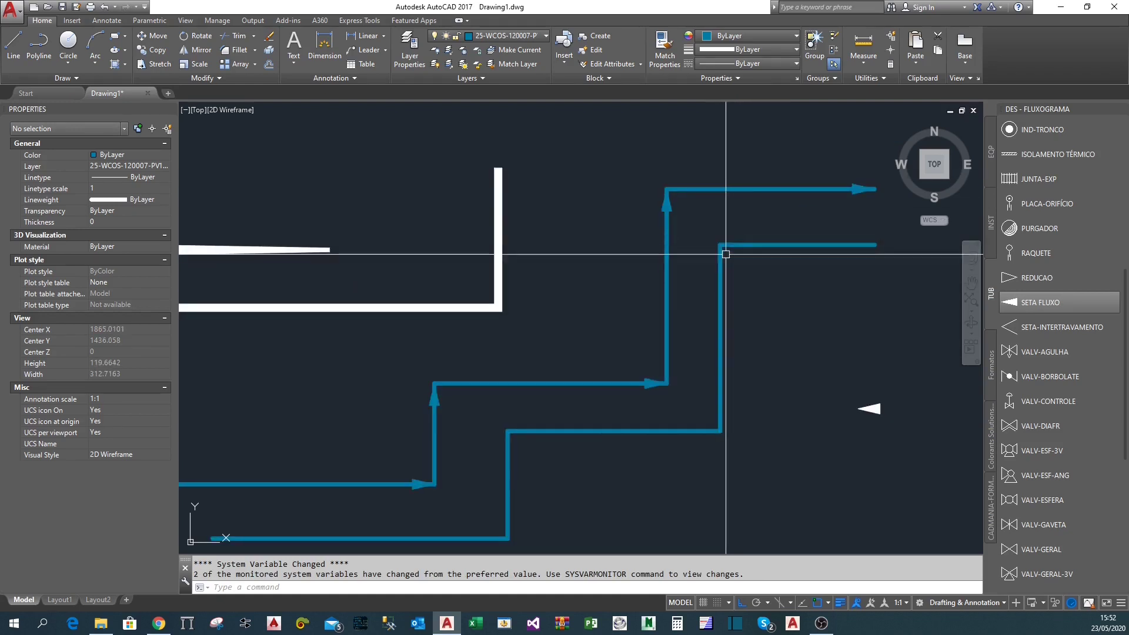
mouse_move(562, 468)
middle_down()
mouse_move(620, 349)
mouse_move(562, 469)
mouse_move(597, 465)
middle_up()
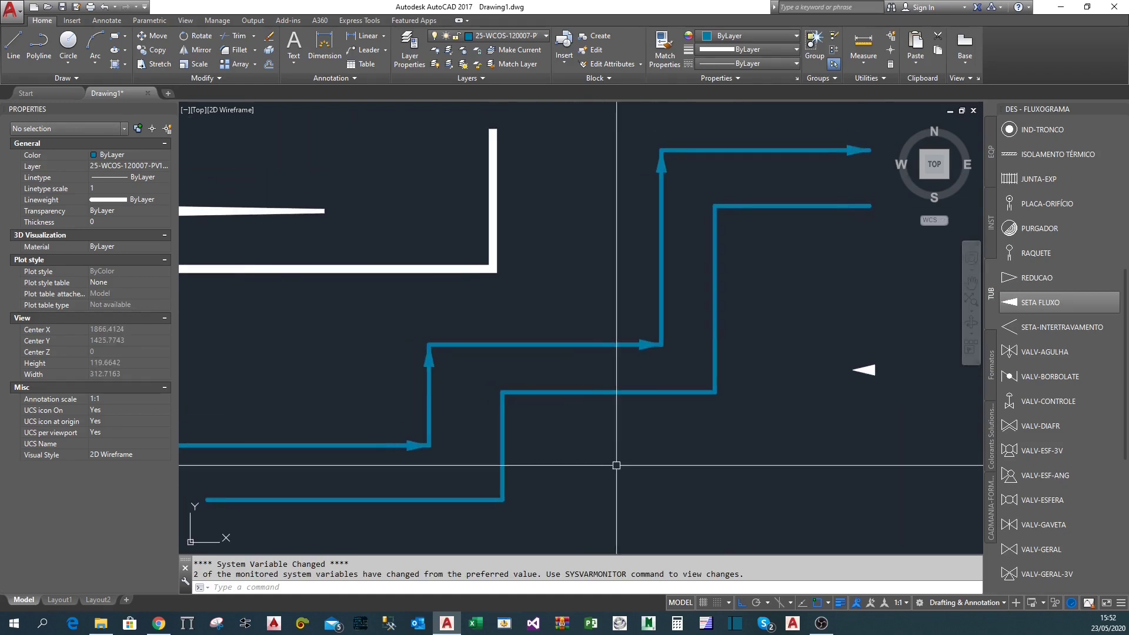
click(207, 78)
click(203, 107)
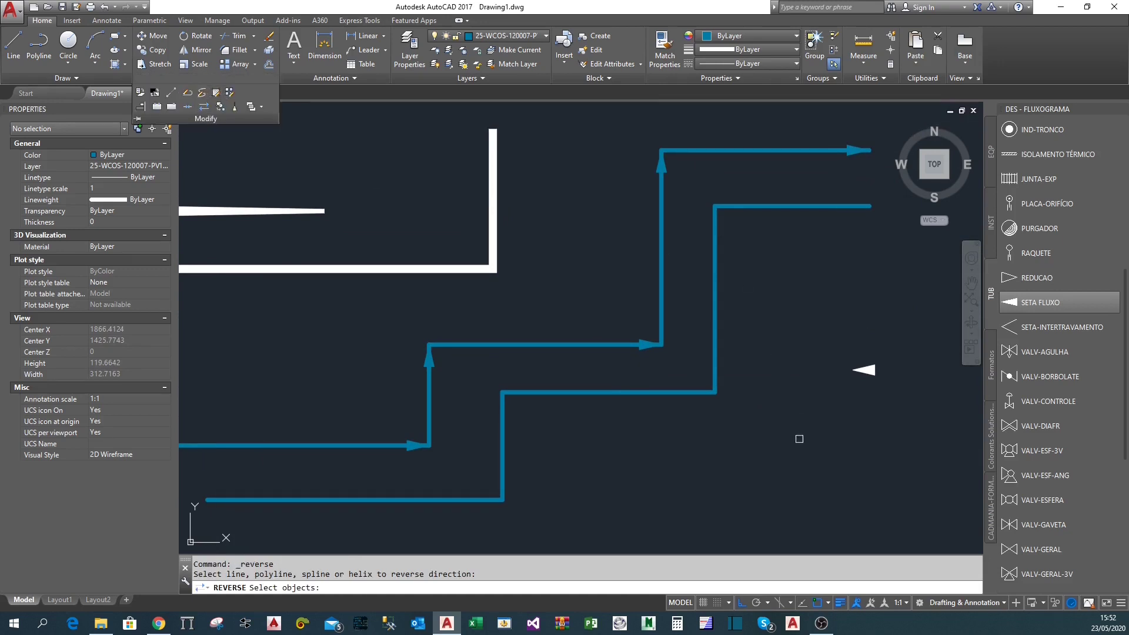
click(787, 440)
click(694, 215)
click(619, 469)
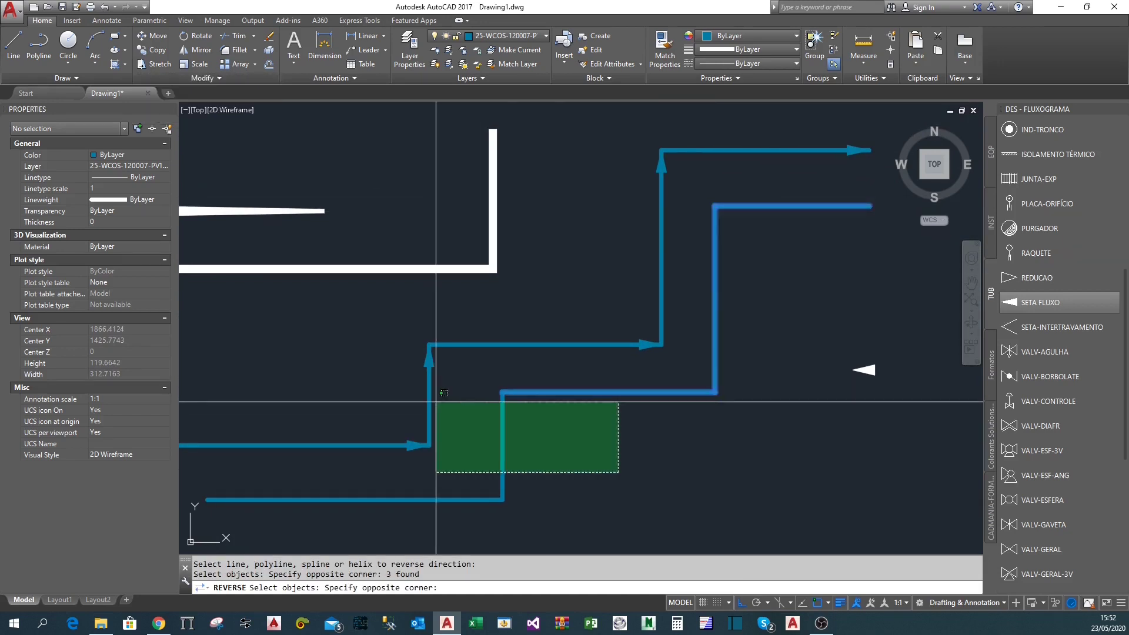
click(436, 398)
mouse_move(559, 497)
middle_down()
mouse_move(643, 421)
mouse_move(589, 456)
mouse_move(637, 460)
middle_up()
key(Return)
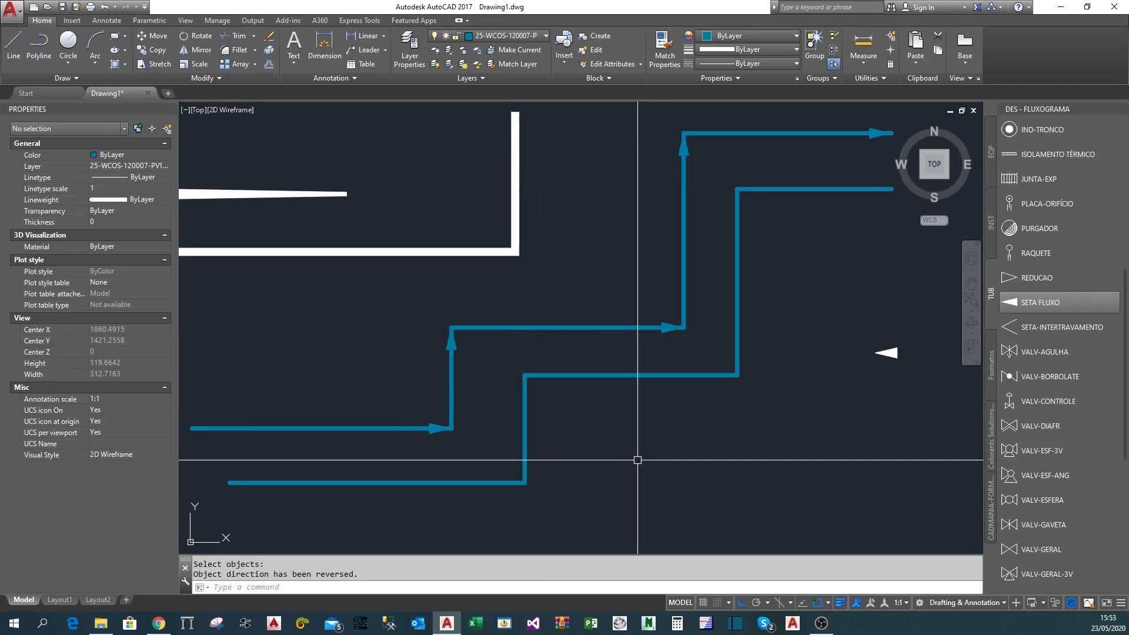
Run the AIB block insertion routine with the existing configuration and choose the loose flow arrow as its block.
middle_drag(803, 434, 748, 444)
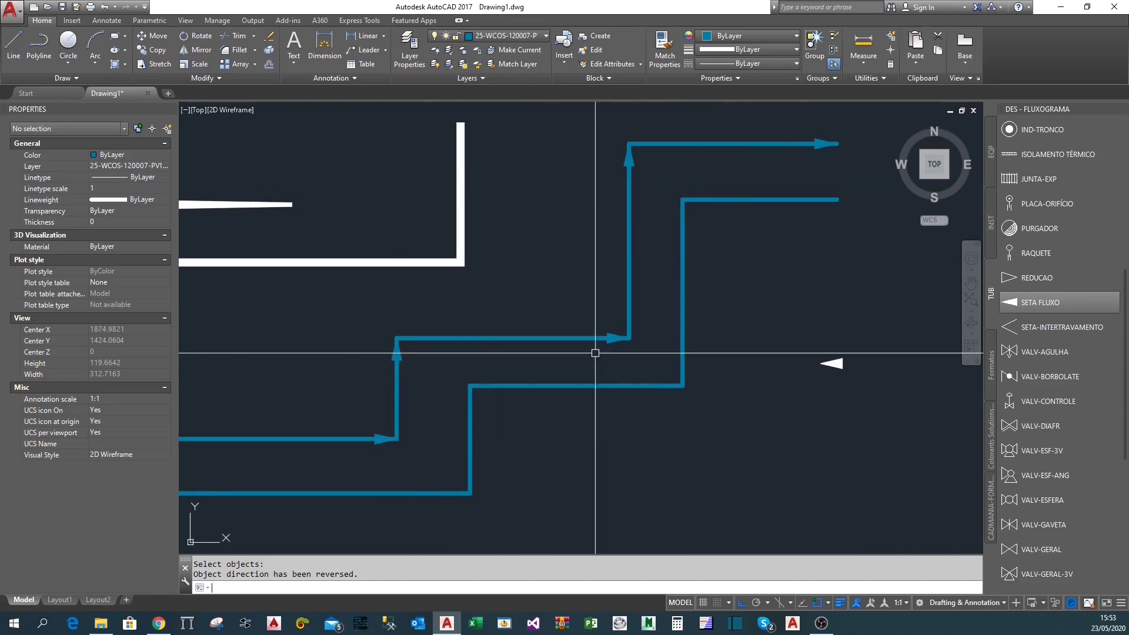
text(acb)
key(Return)
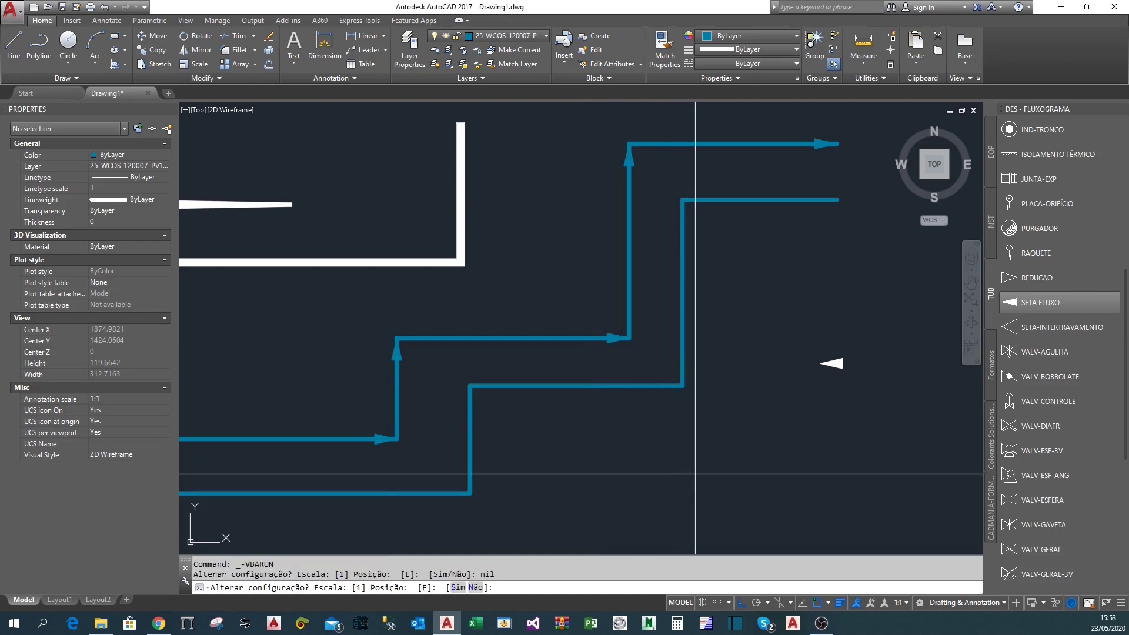
key(Return)
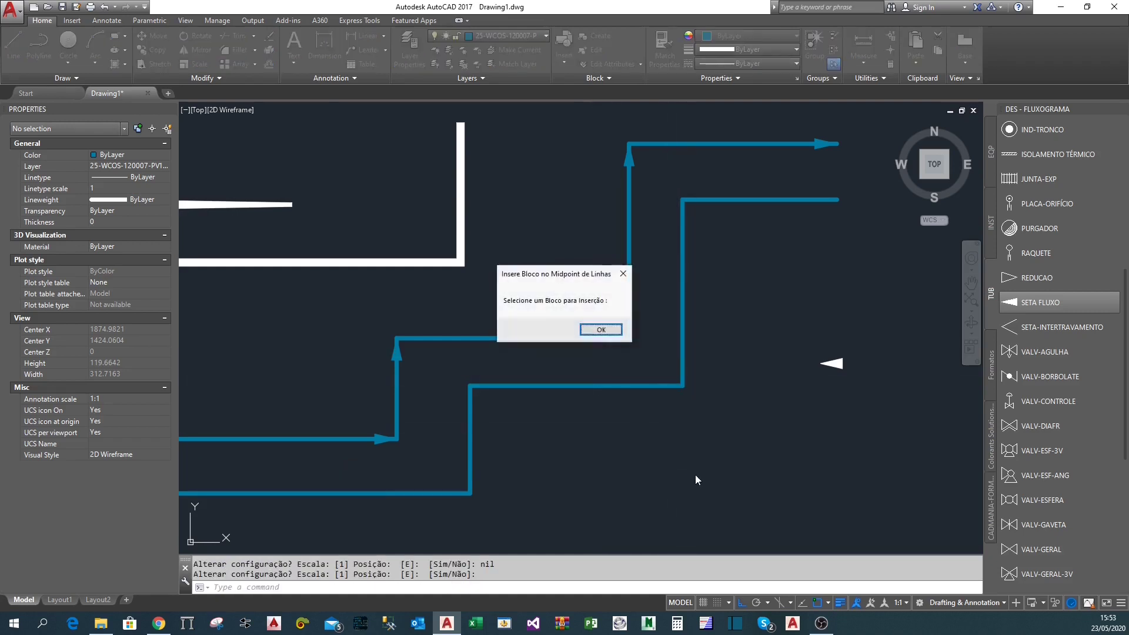
click(606, 326)
scroll(690, 346, down, 2)
click(823, 408)
click(754, 326)
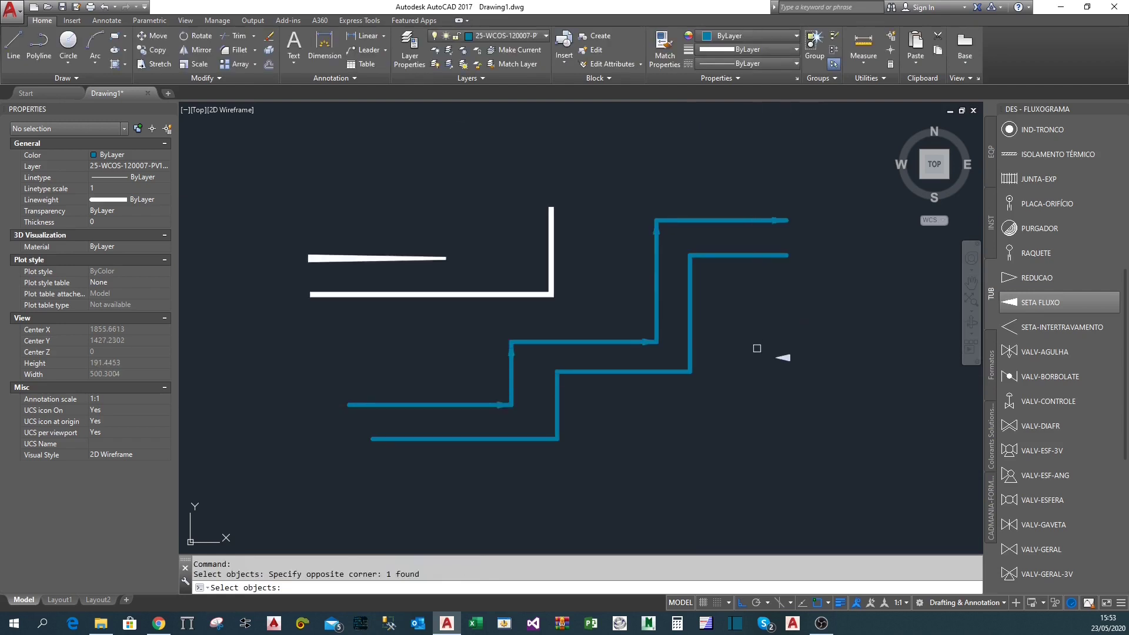
key(Return)
click(600, 329)
Insert a flow arrow on each of the five reversed segments of the second stepped run.
click(735, 445)
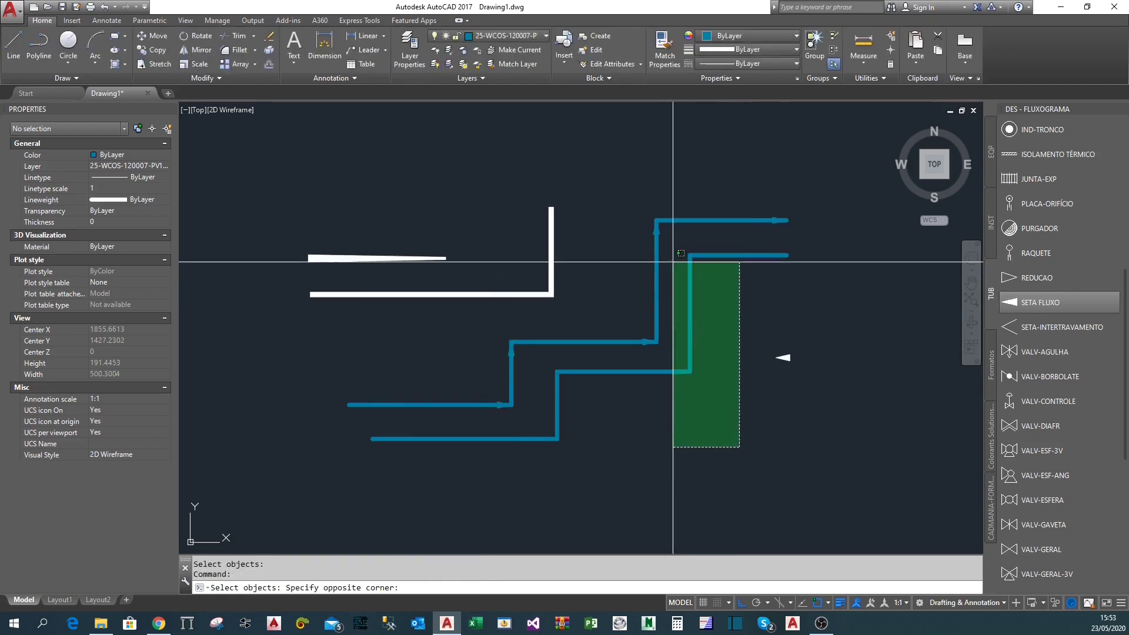
click(671, 292)
click(605, 456)
click(549, 418)
scroll(676, 373, up, 2)
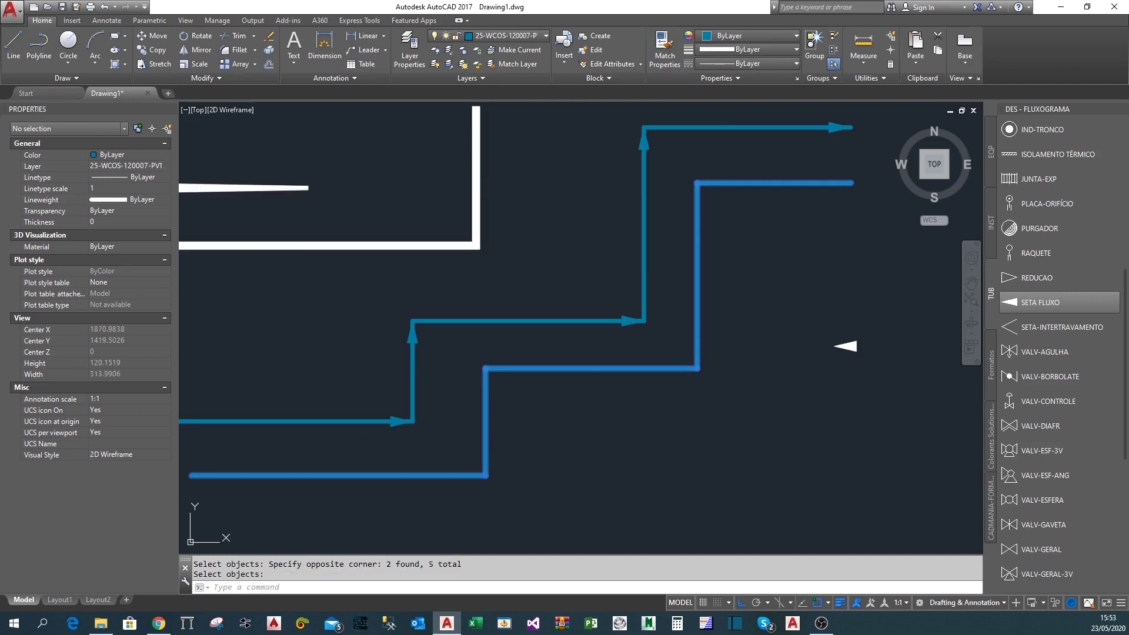
key(Return)
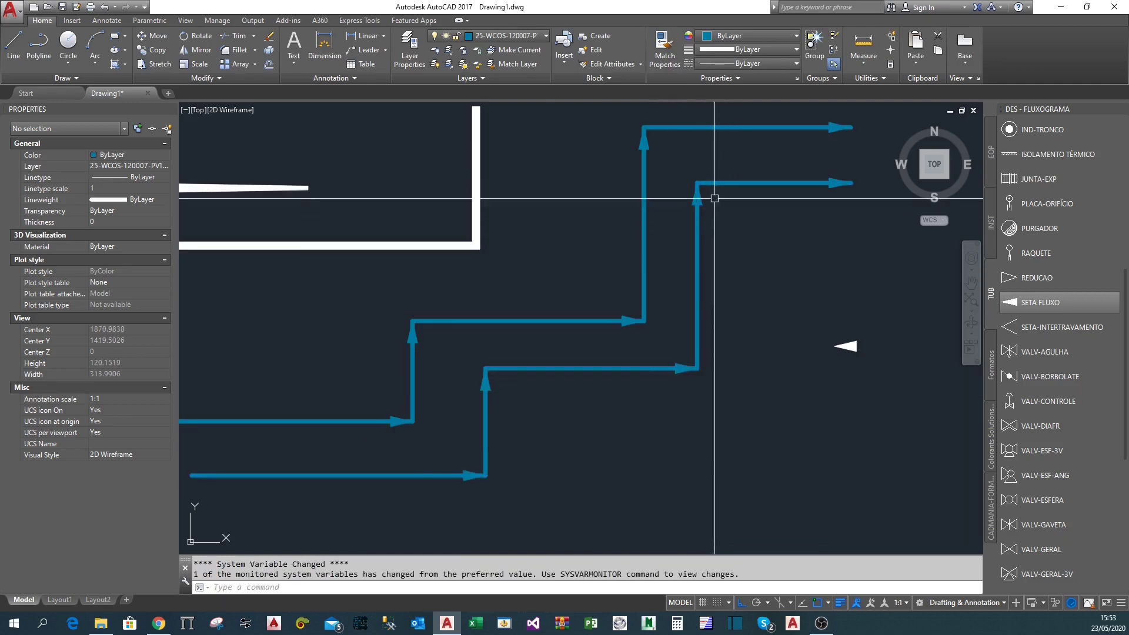
Undo the latest arrow insertion and reverse the five segments of the lower stepped run once more.
middle_drag(693, 382, 660, 407)
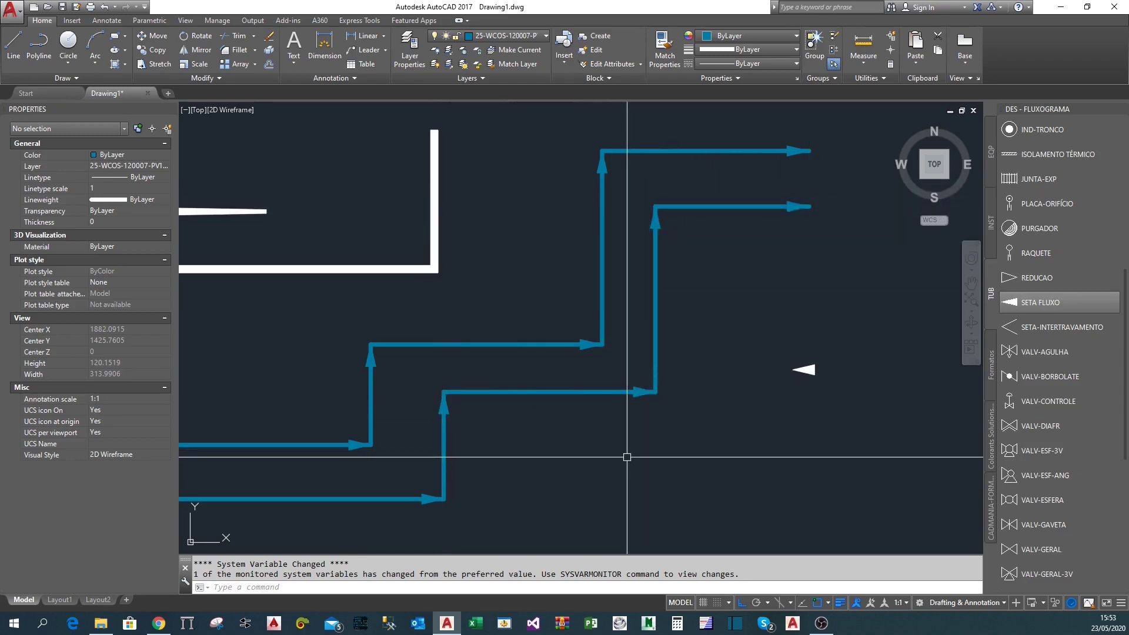
middle_drag(642, 453, 669, 446)
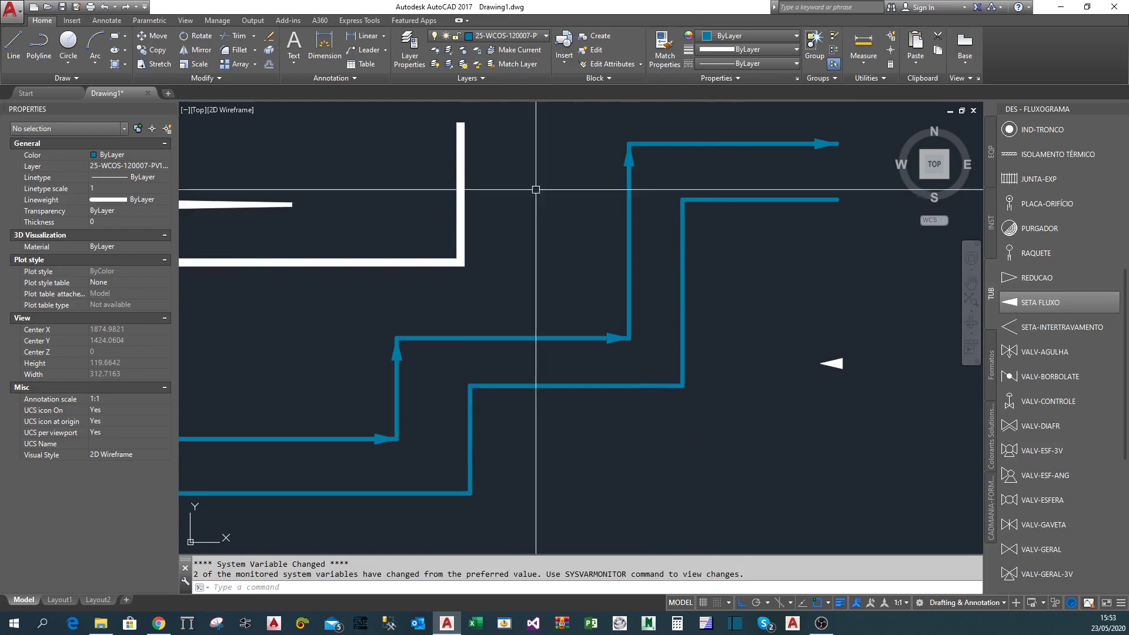
click(207, 77)
click(203, 106)
click(737, 454)
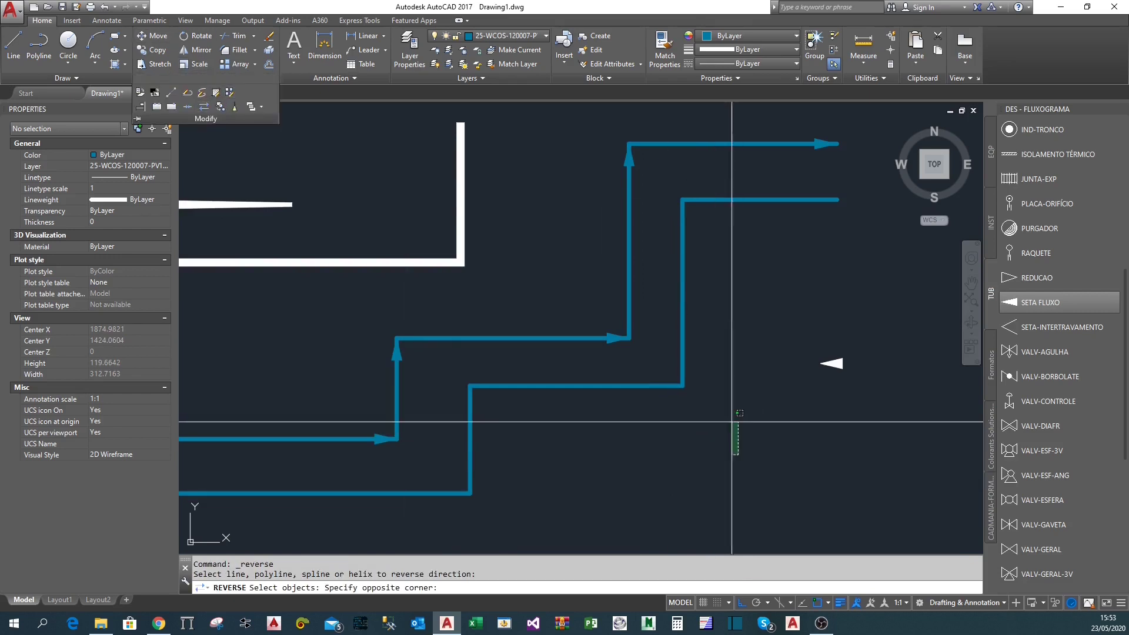
click(668, 184)
click(536, 473)
click(418, 450)
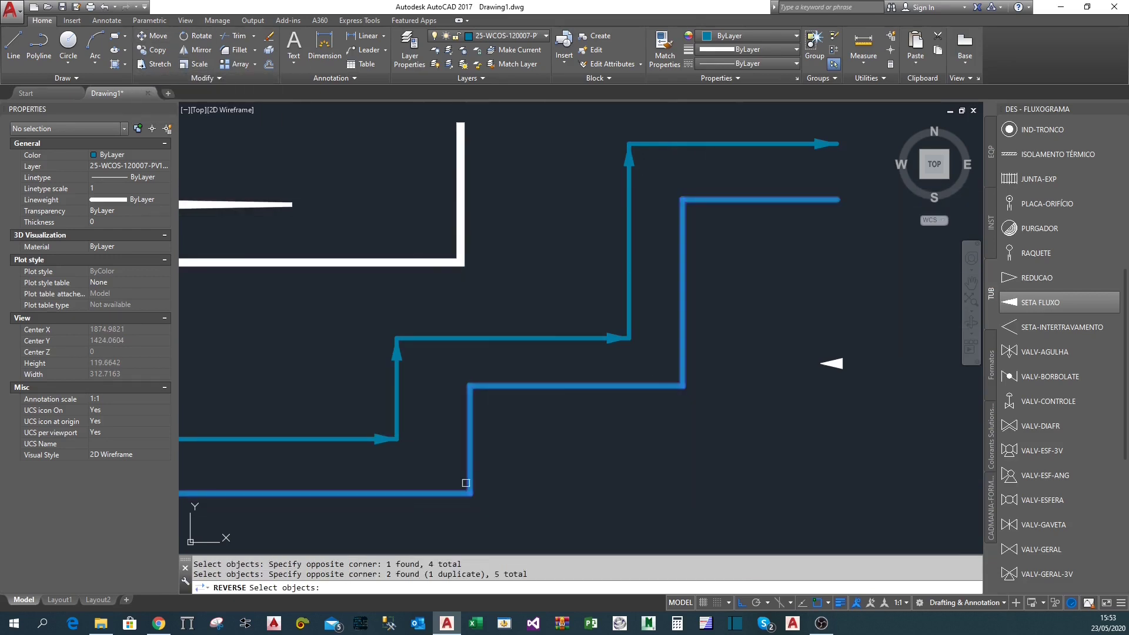
key(Return)
Run the AIBT command without changing the configuration and select the loose flow arrow as the block to insert.
text(aibt)
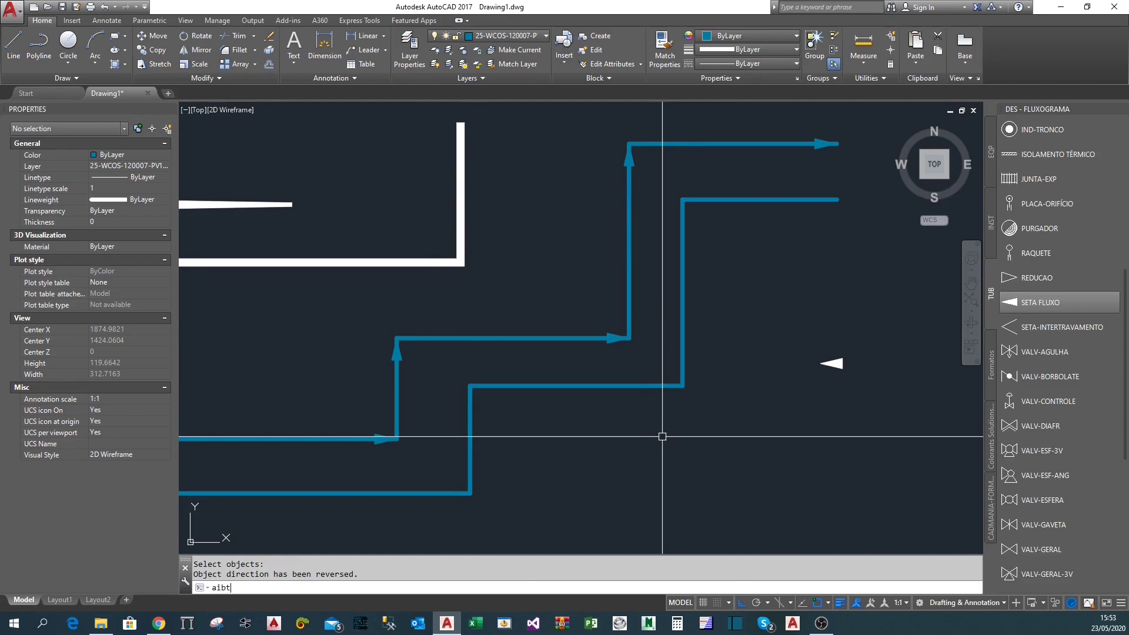
key(Return)
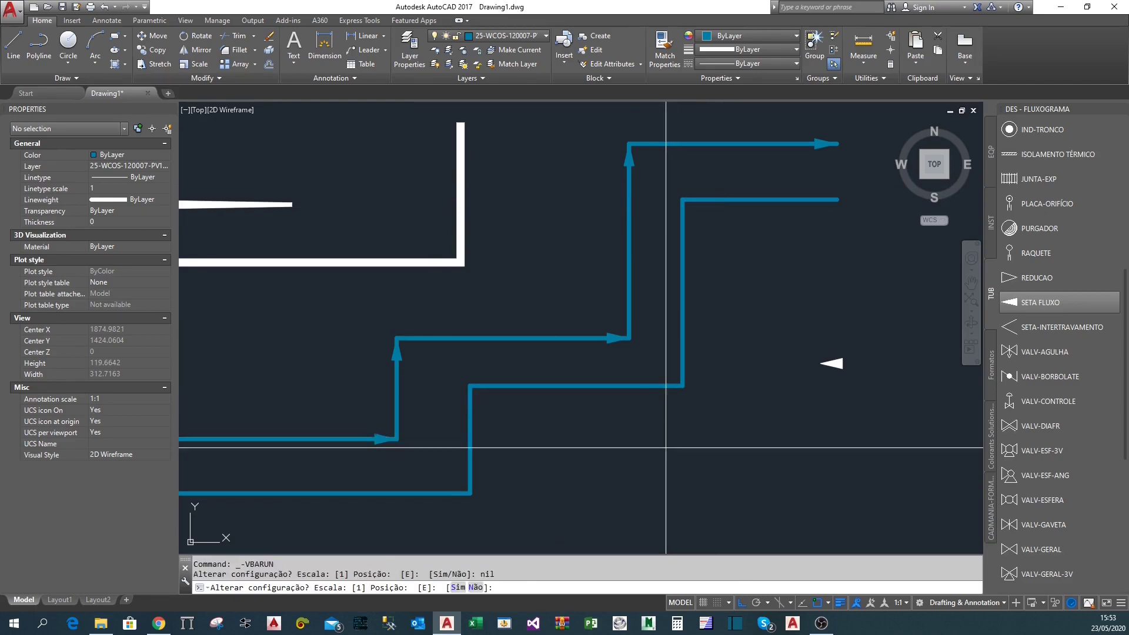
key(Return)
key(Return)
click(844, 411)
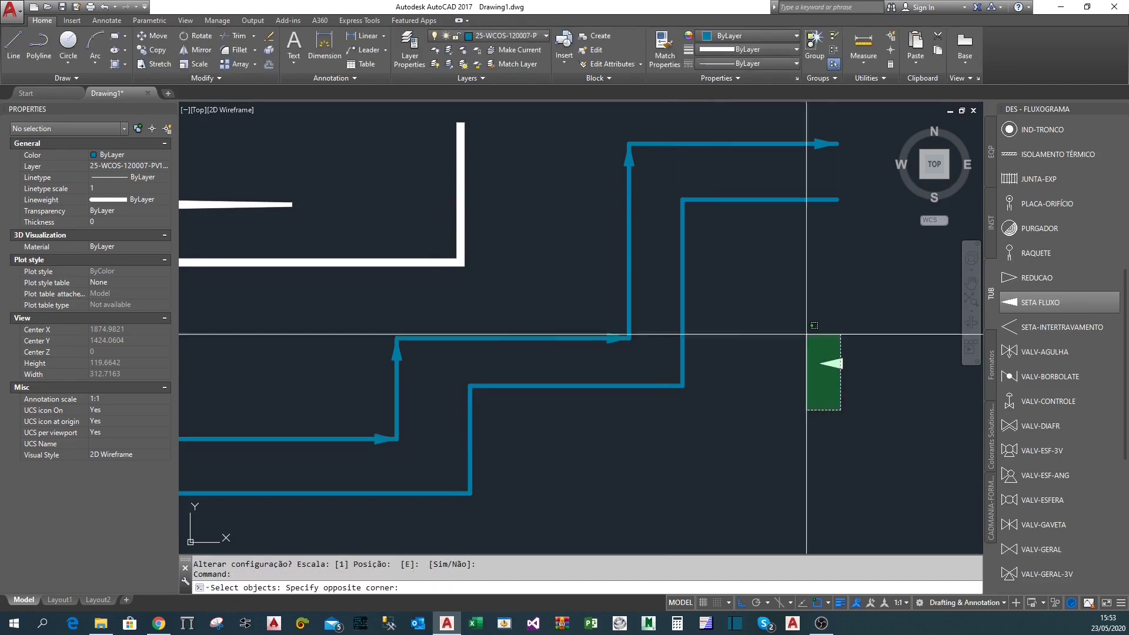
click(806, 333)
key(Return)
key(Return)
Select all five segments of the lower stepped run and insert a flow arrow on each.
click(700, 433)
click(656, 253)
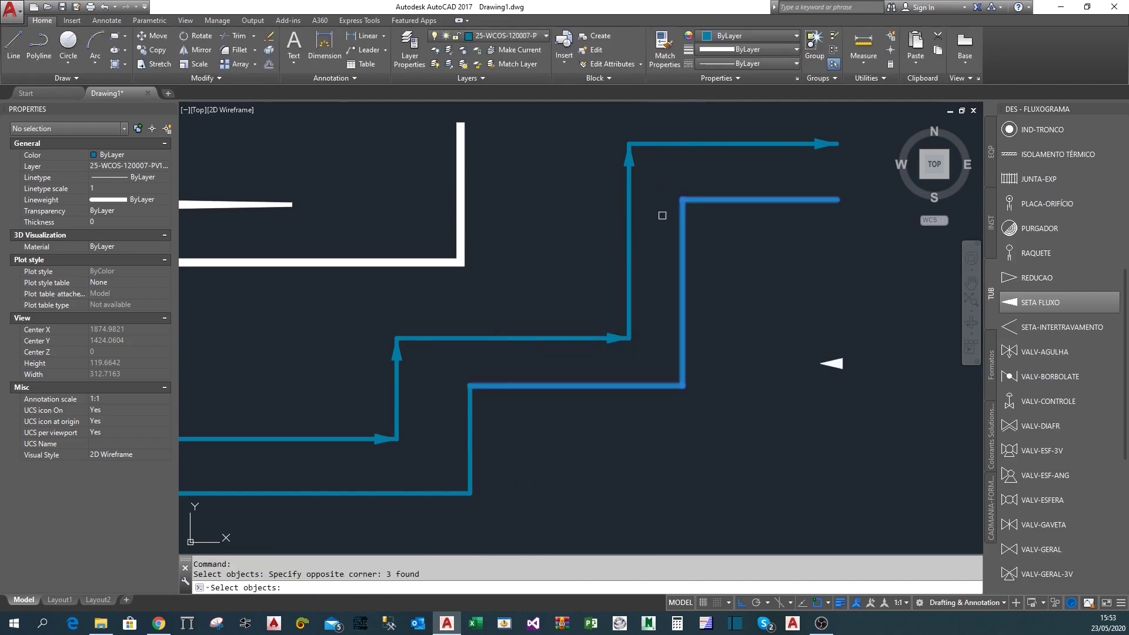
click(509, 496)
click(461, 478)
key(Return)
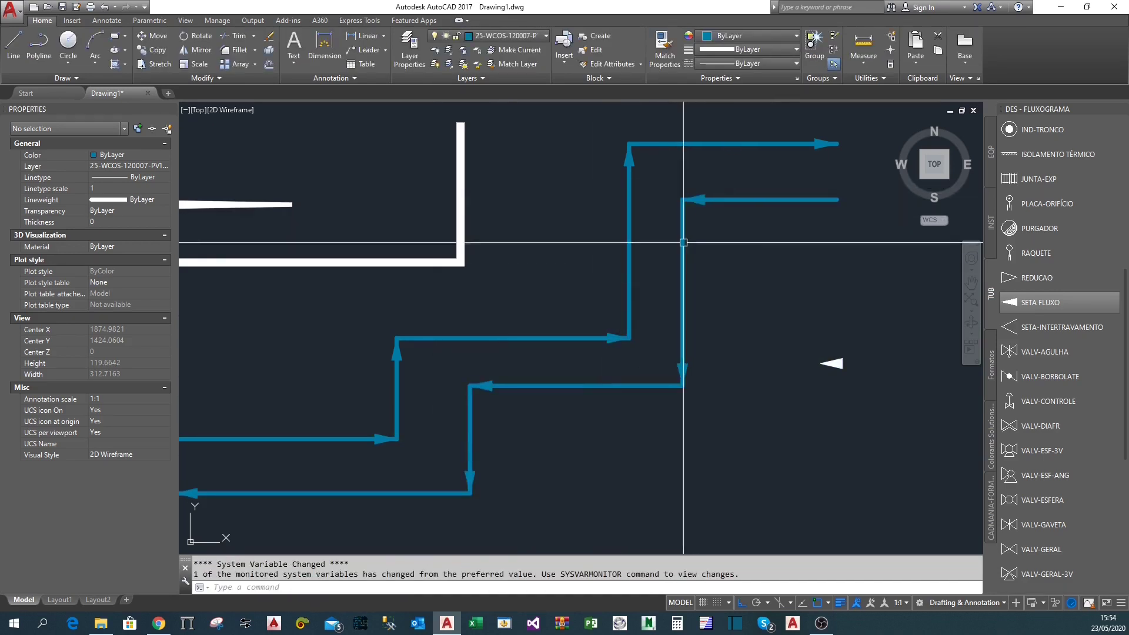
Compare the flow arrow directions along the full length of the two stepped runs.
mouse_move(609, 459)
middle_down()
mouse_move(652, 453)
mouse_move(638, 460)
middle_up()
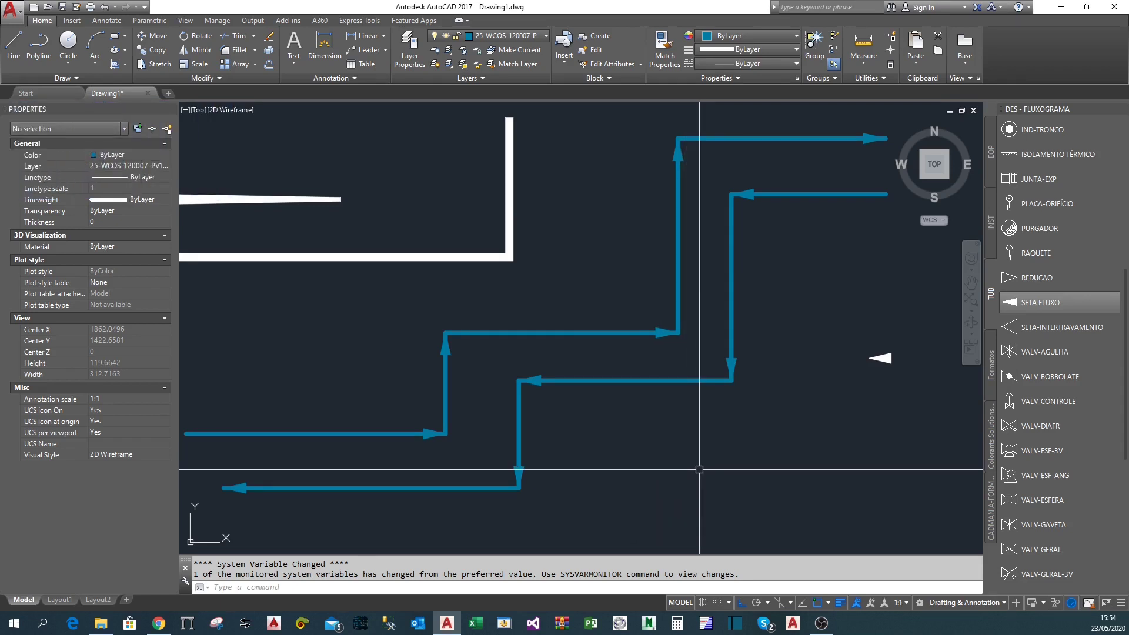
mouse_move(713, 459)
middle_down()
mouse_move(613, 473)
mouse_move(701, 453)
mouse_move(705, 434)
middle_up()
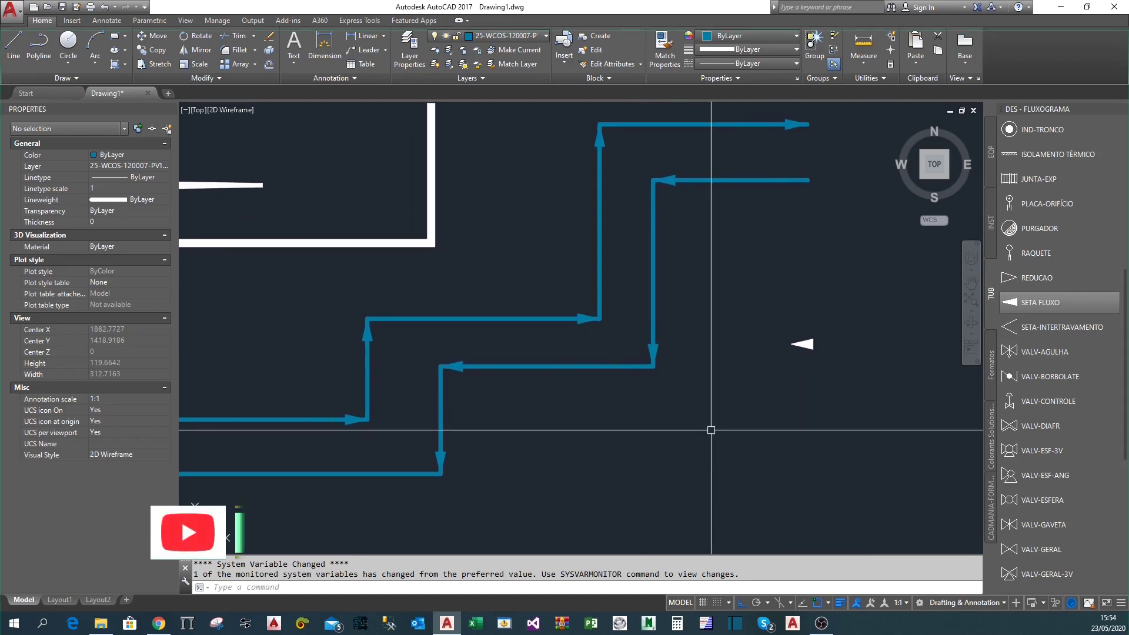
scroll(710, 429, down, 2)
scroll(723, 333, up, 2)
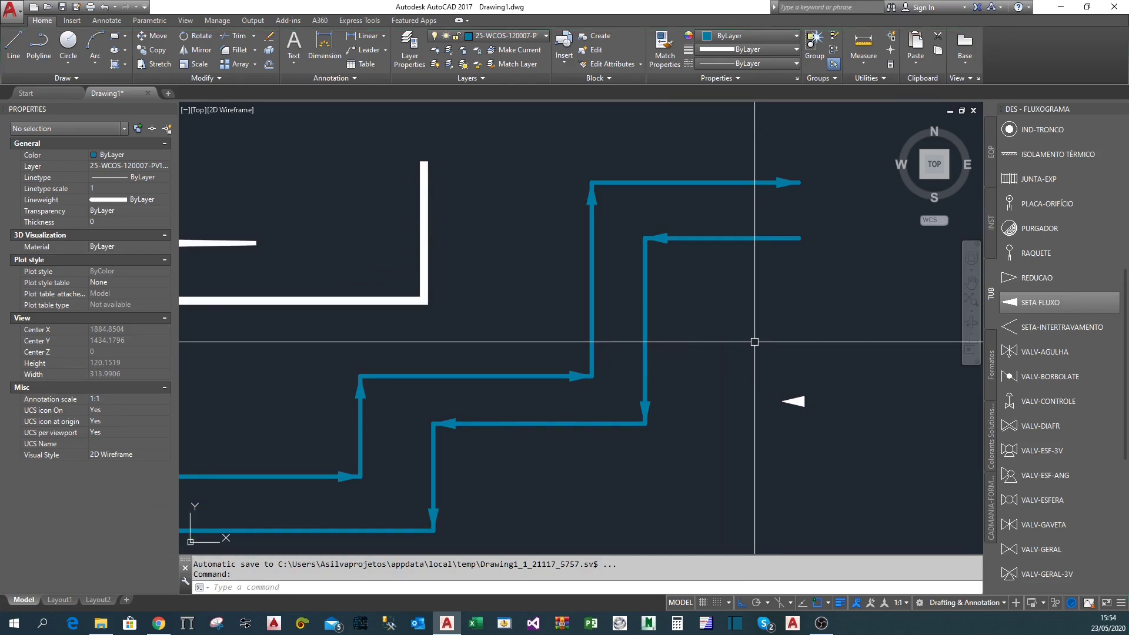
scroll(739, 305, down, 2)
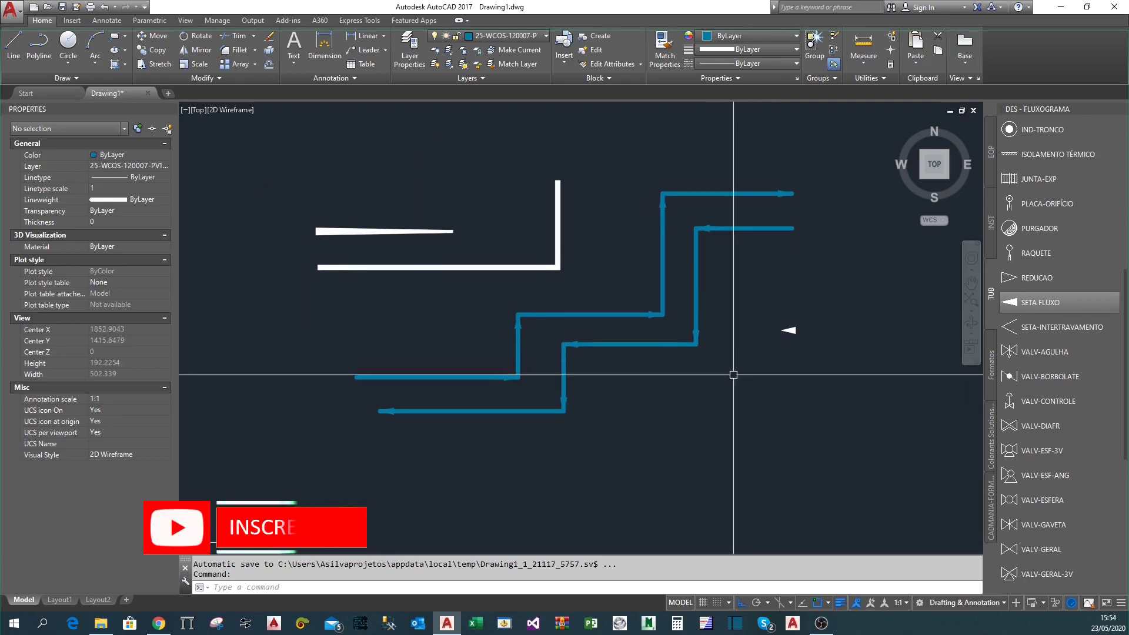
scroll(733, 374, up, 2)
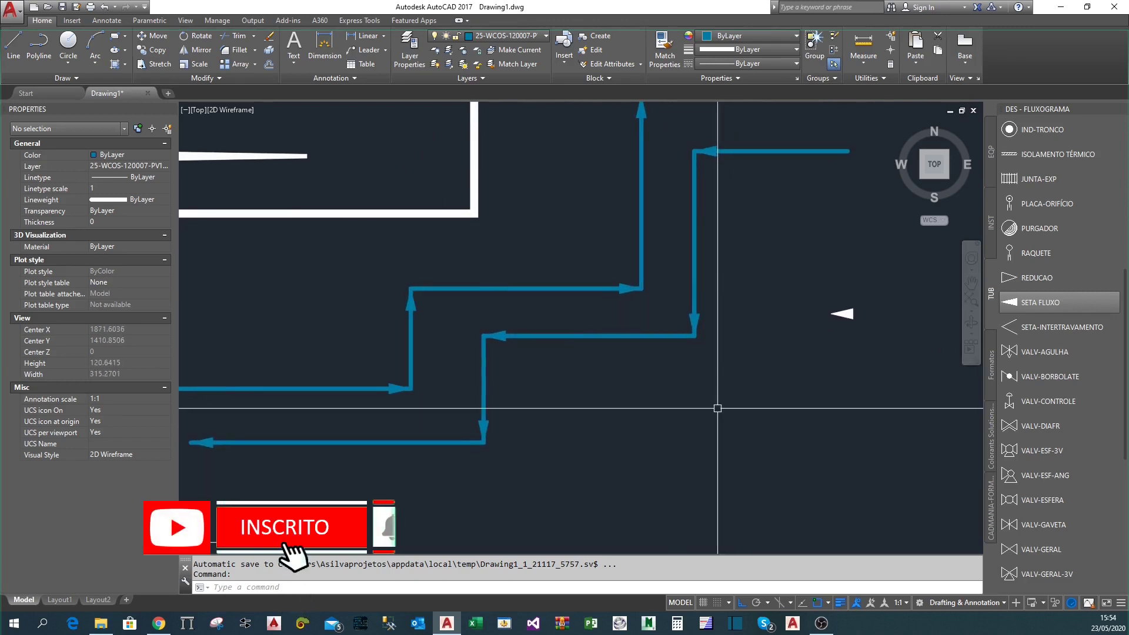
middle_drag(717, 408, 755, 413)
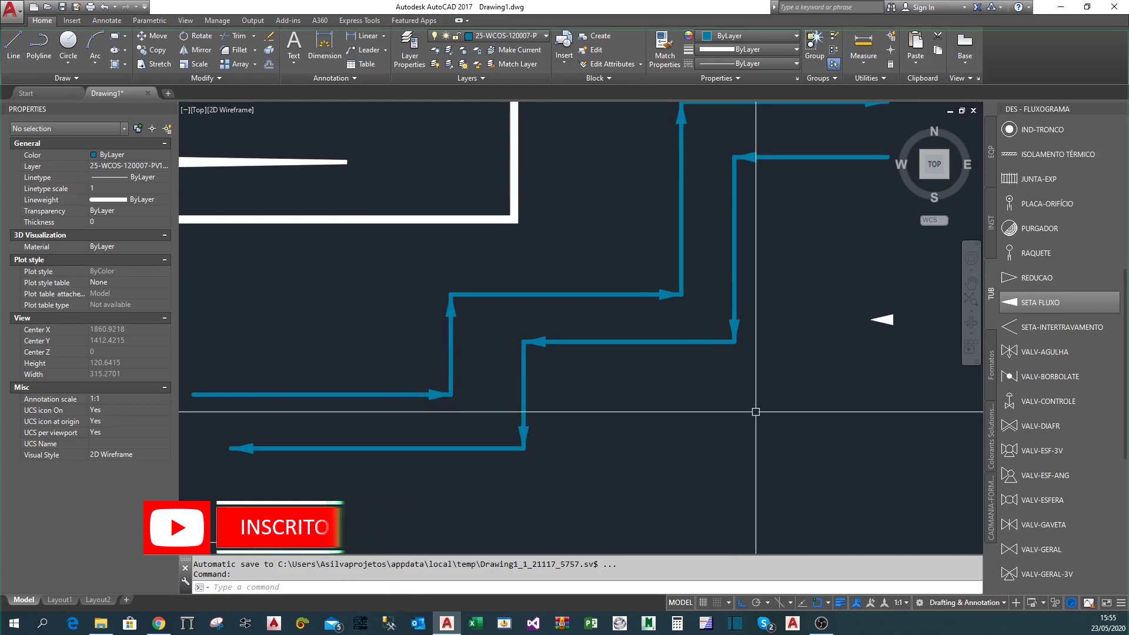
middle_drag(736, 369, 755, 373)
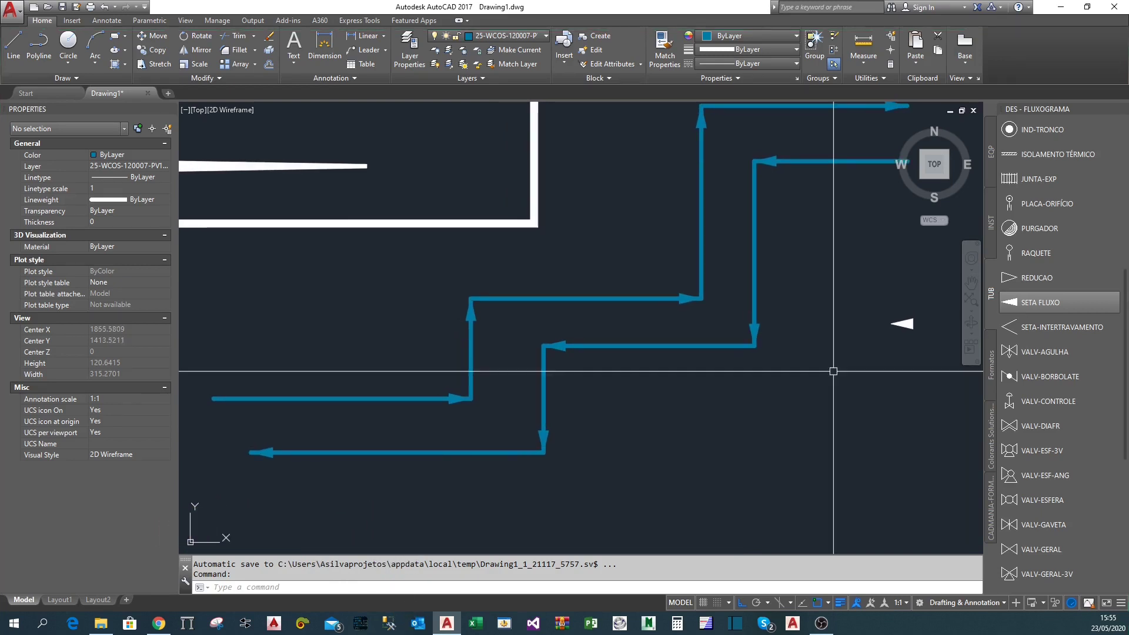
middle_drag(833, 371, 806, 383)
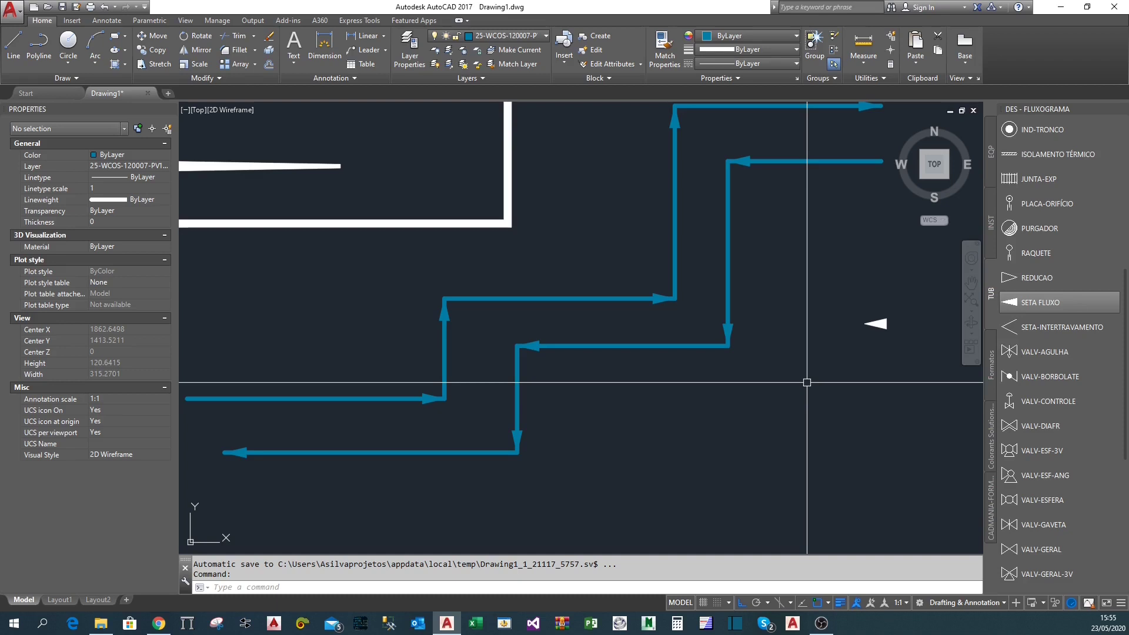
middle_drag(802, 382, 792, 384)
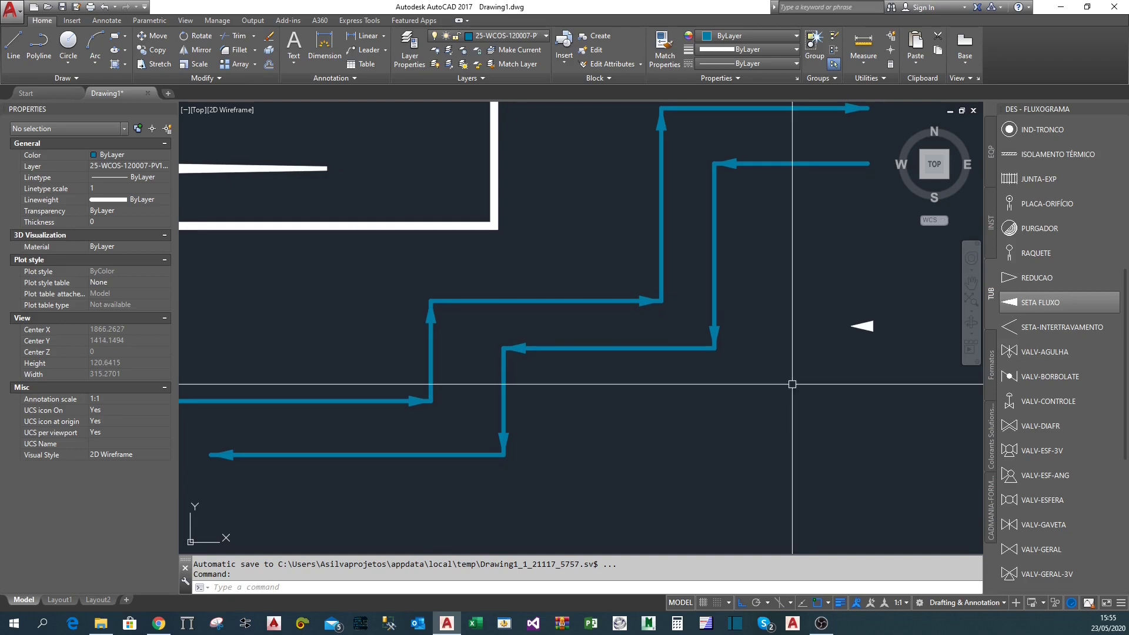